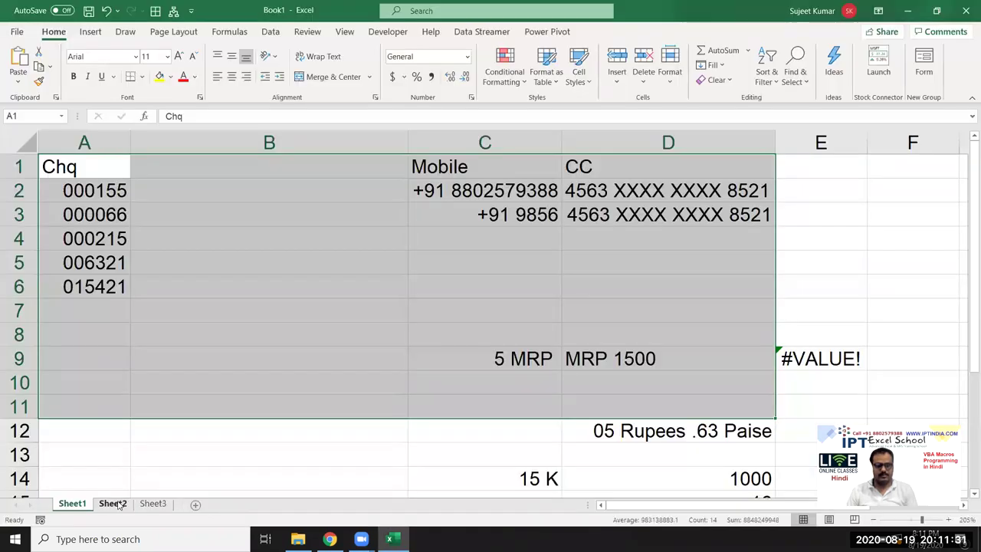
Select Sheet2, open the Visual Basic editor from Developer, and insert a new Module1
left_click(112, 503)
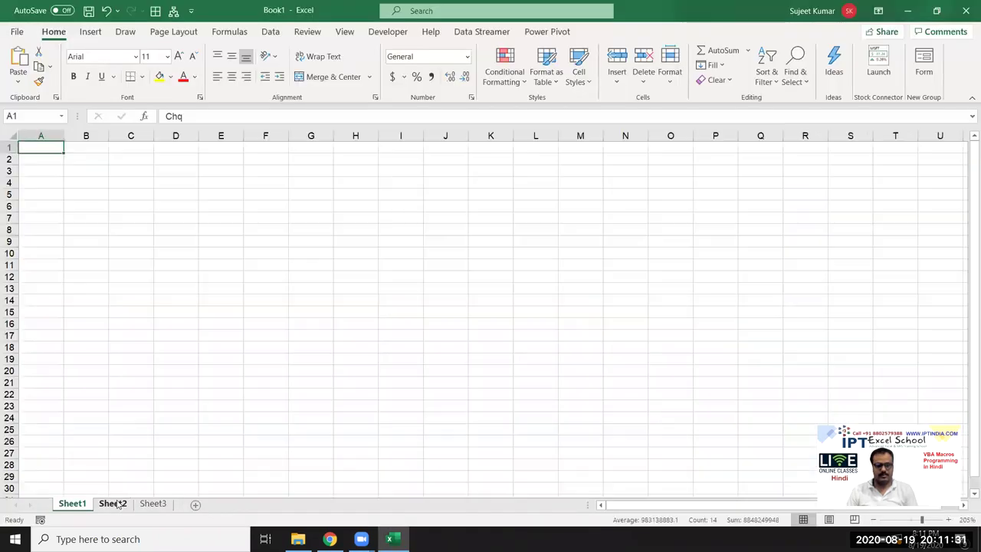
left_click(114, 504)
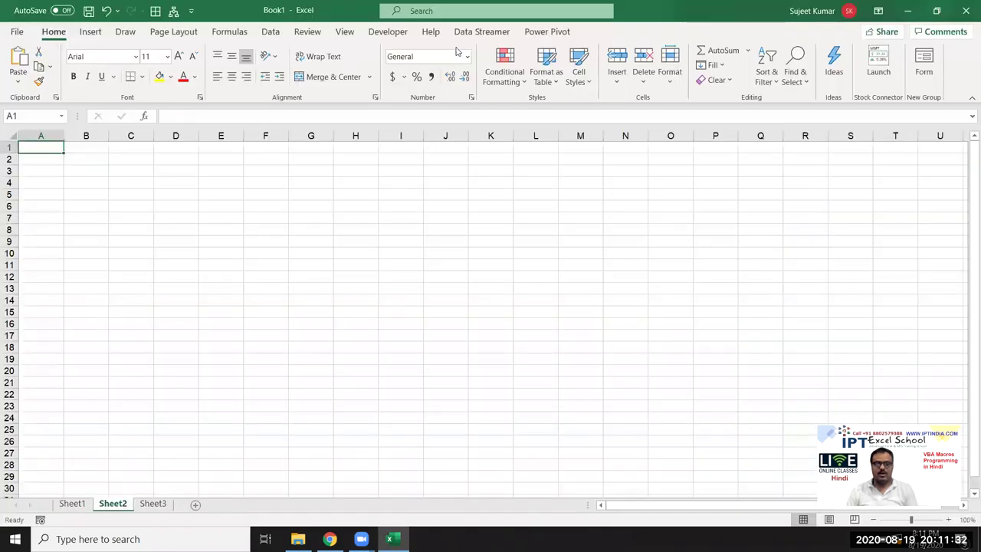
left_click(380, 34)
left_click(18, 65)
left_click(102, 44)
left_click(123, 86)
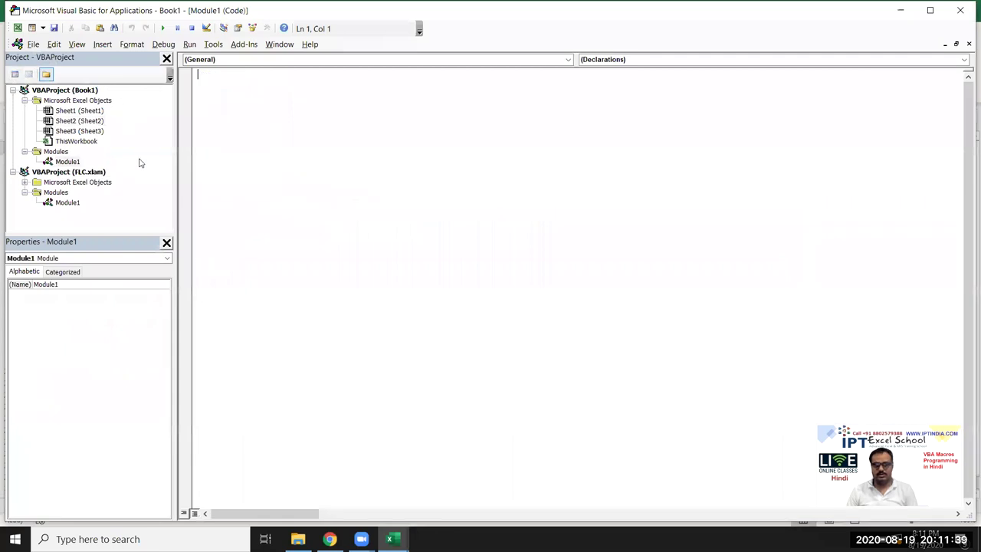
Declare Sub rr() with its End Sub, glance at Sheet3 in Excel, and return inside rr
type("sub rr()")
key("Return")
key("Return")
key("Return")
key("Return")
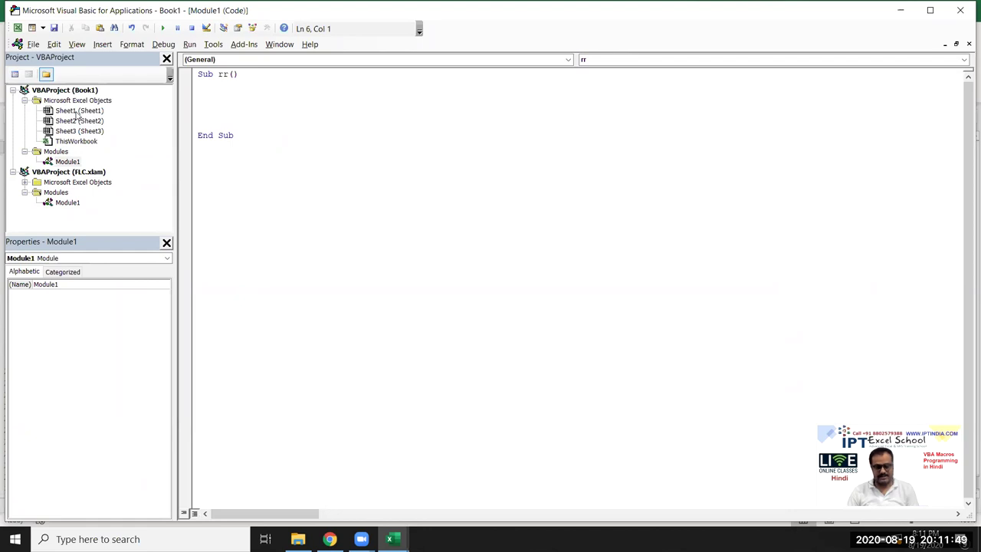
key("alt+F11")
left_click(150, 505)
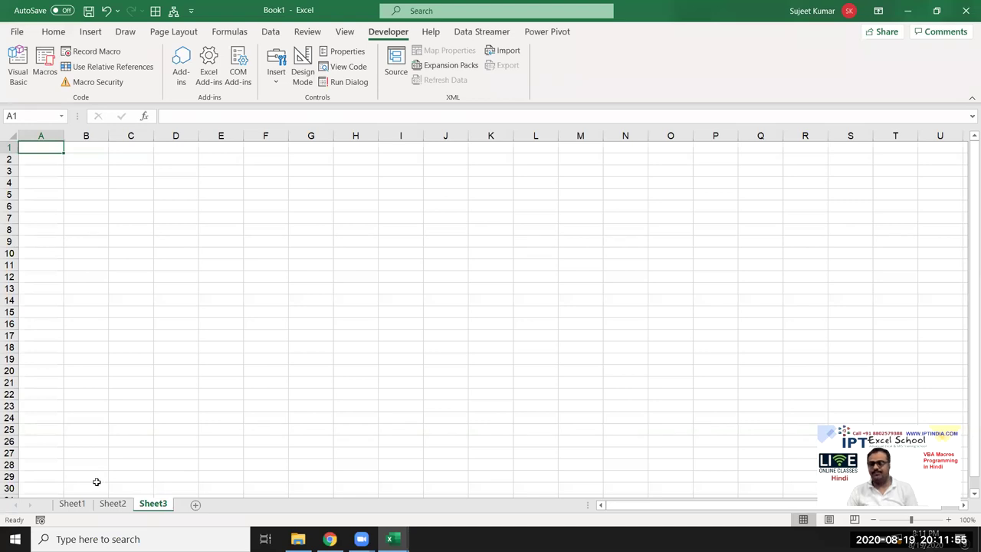
key("alt+F11")
key("Up")
key("Up")
key("Up")
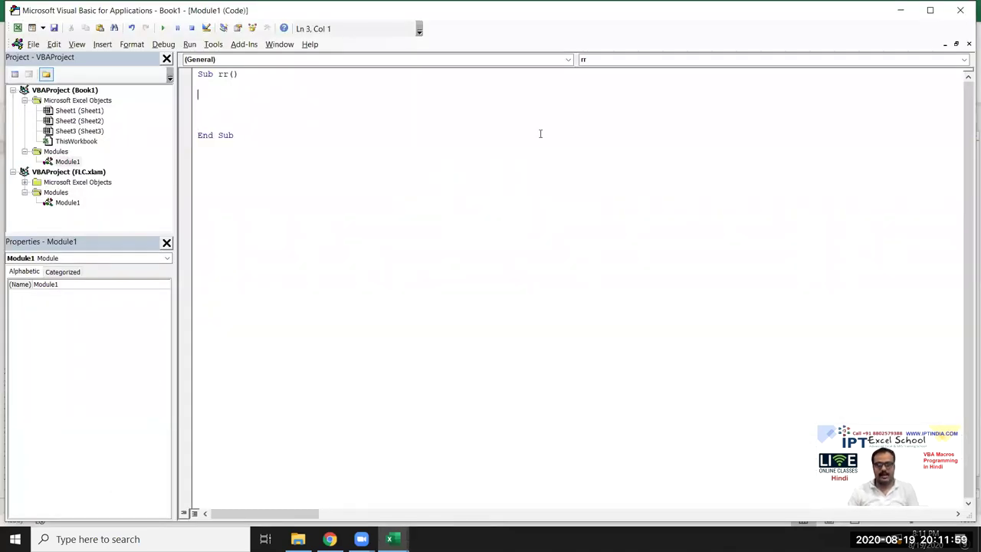
Write the line Sheets("Shee1").Select inside rr, with the sheet name misspelt as Shee1
left_click(221, 92)
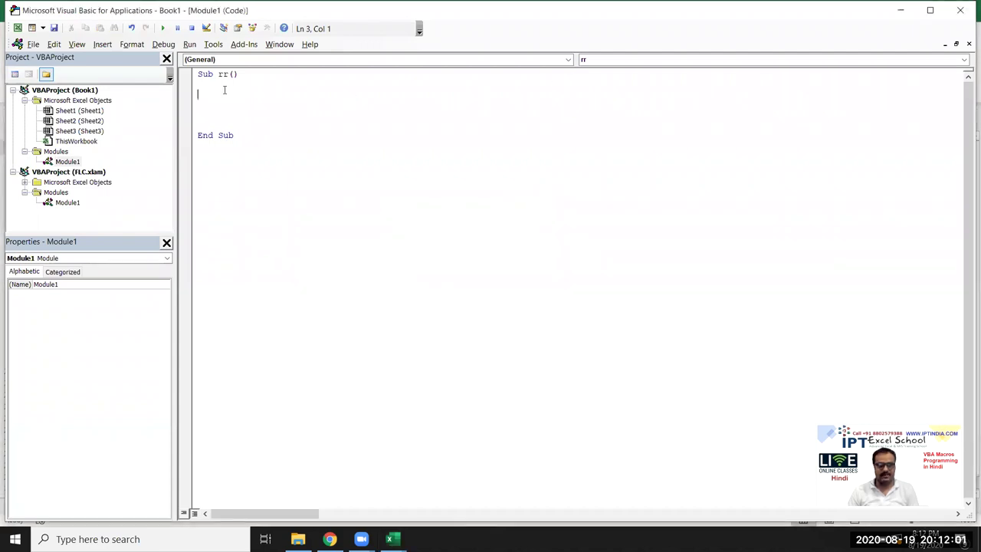
type("sheet")
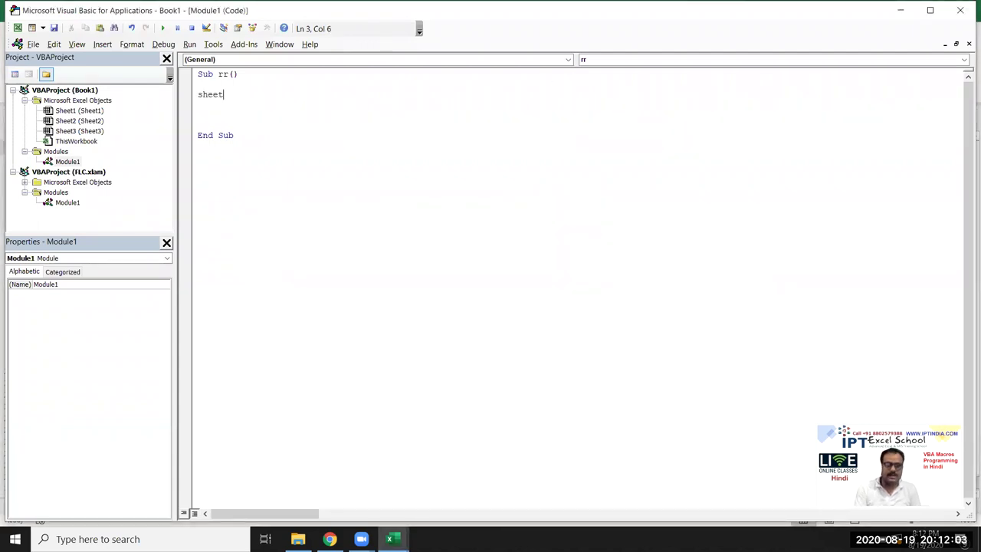
type("s(\"")
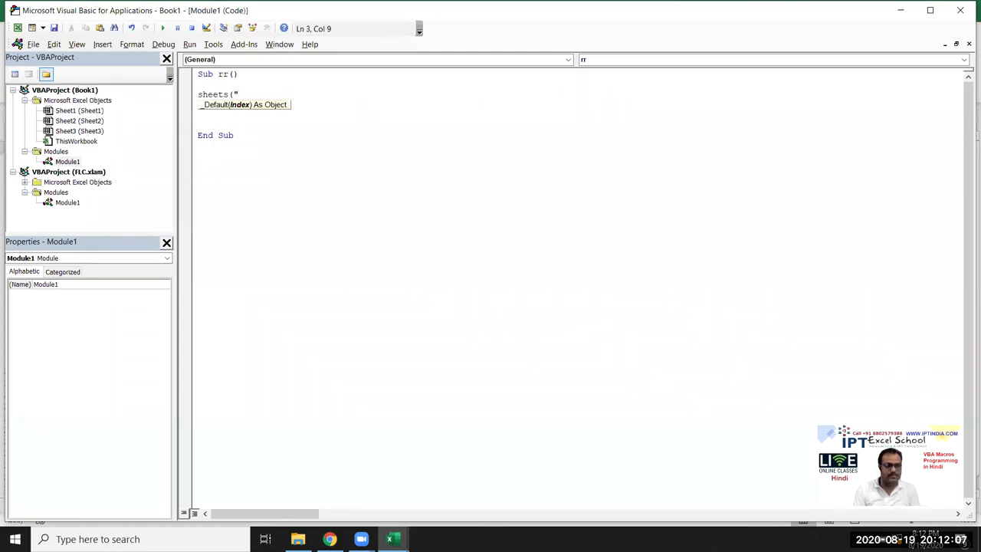
type("Sheet")
type(").select")
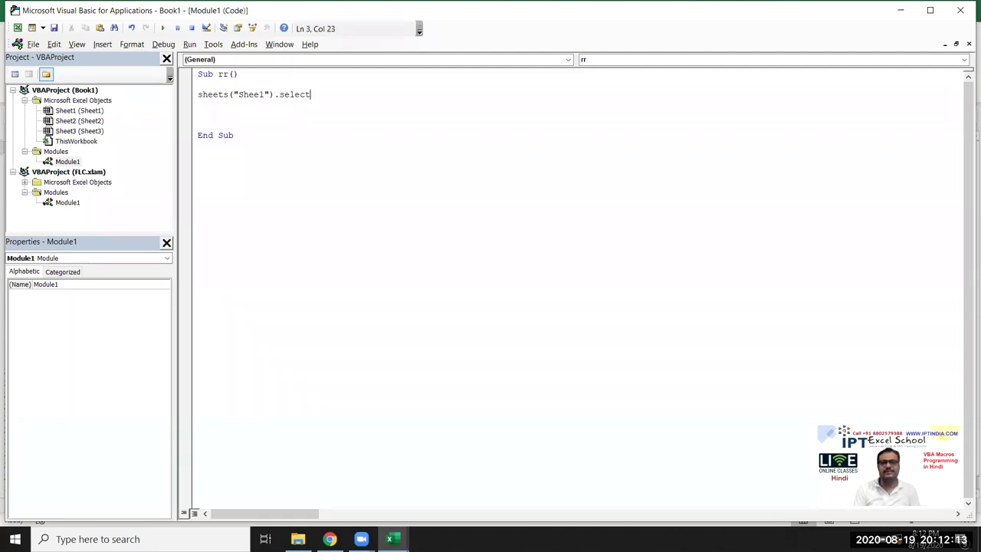
key("Return")
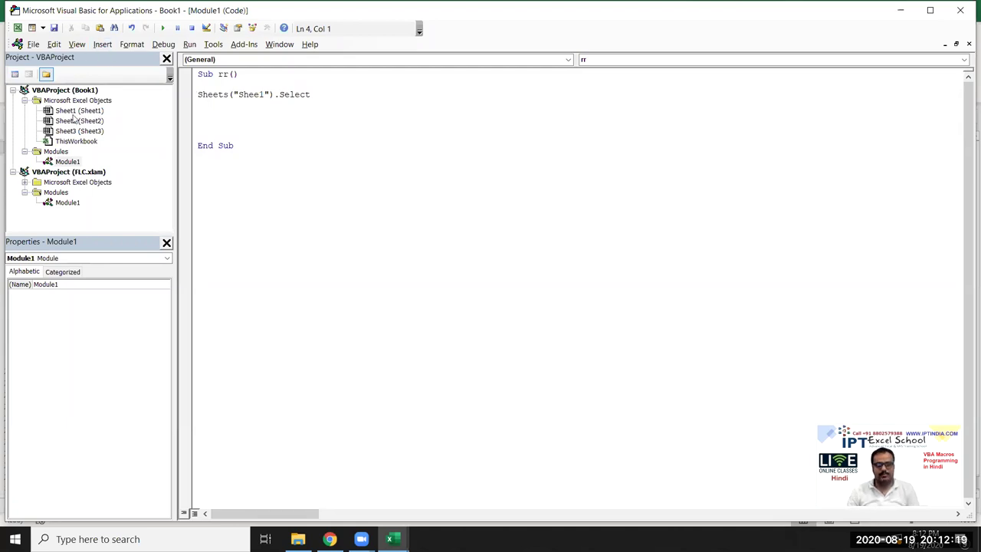
Check Sheet1's (Name) code-name property in the Properties window
left_click(74, 112)
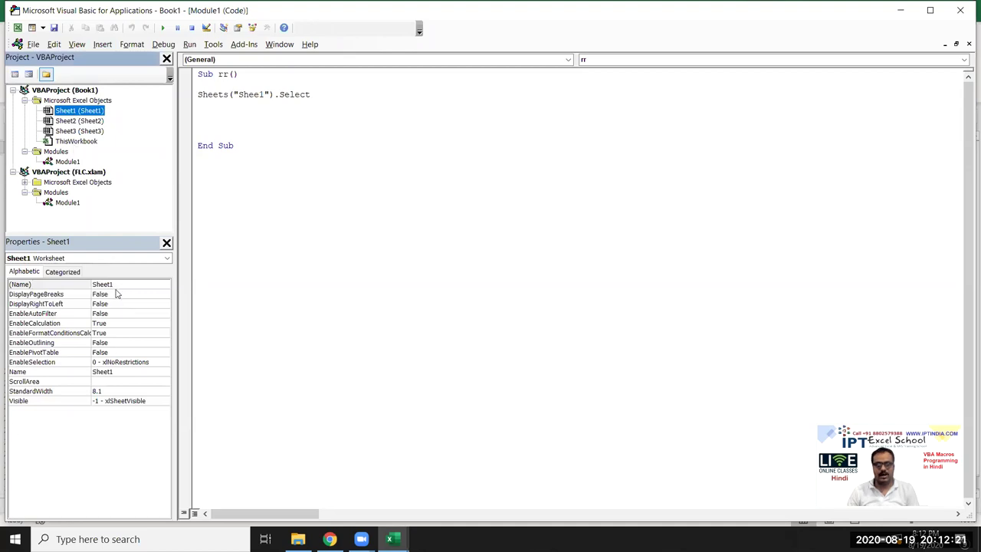
left_click(48, 284)
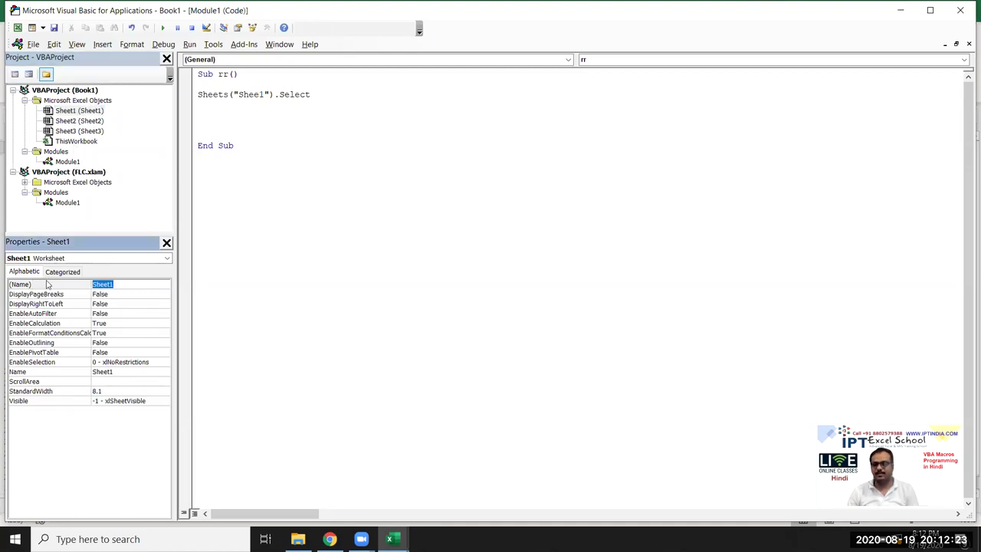
left_click(47, 284)
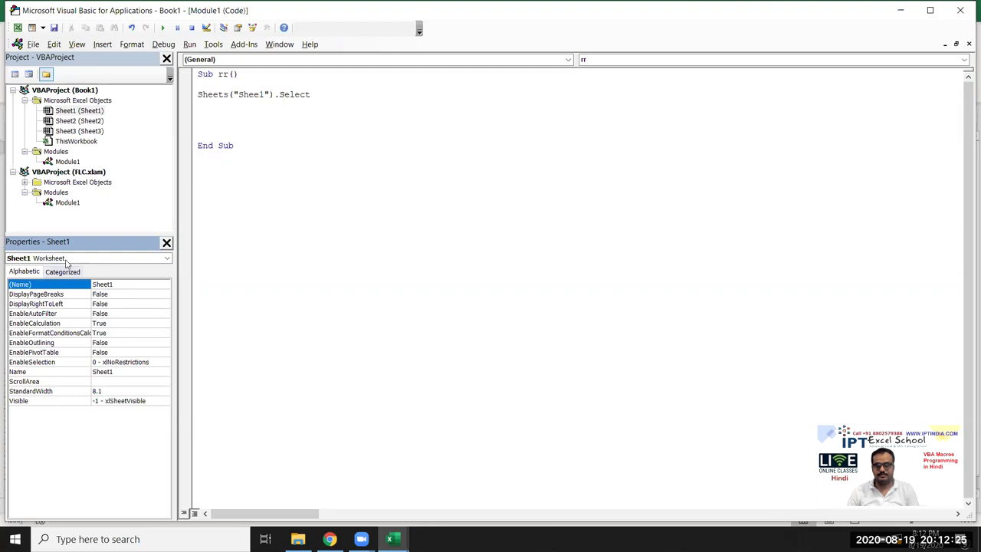
left_click(221, 110)
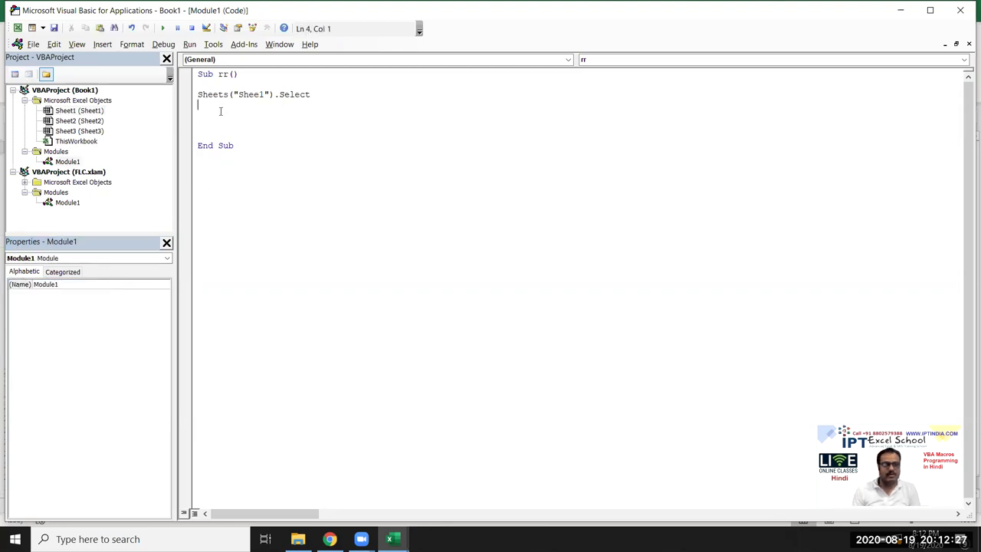
Add Sheet1.Activate and Sheets(1).Select lines with blank lines, and begin an activesheet line
type("sheet")
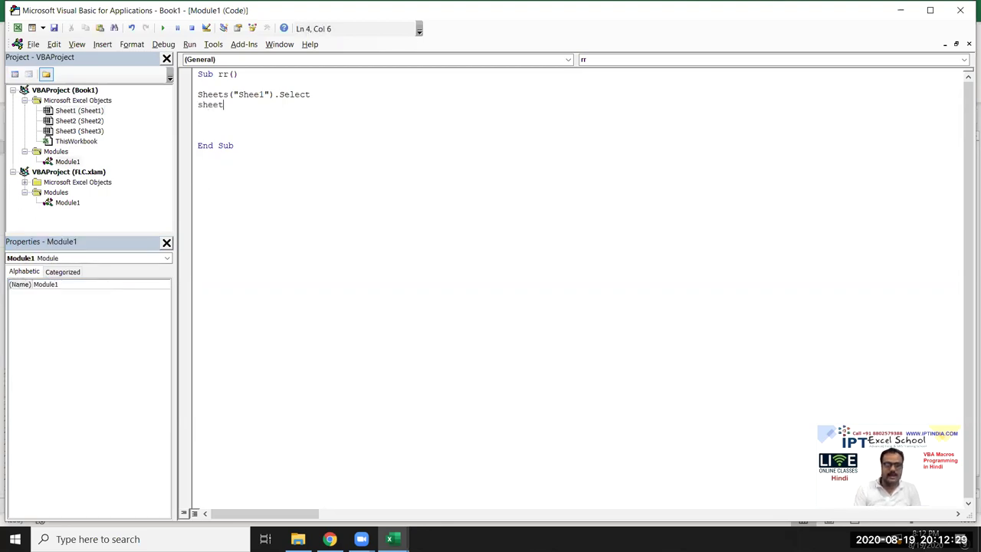
type("1.")
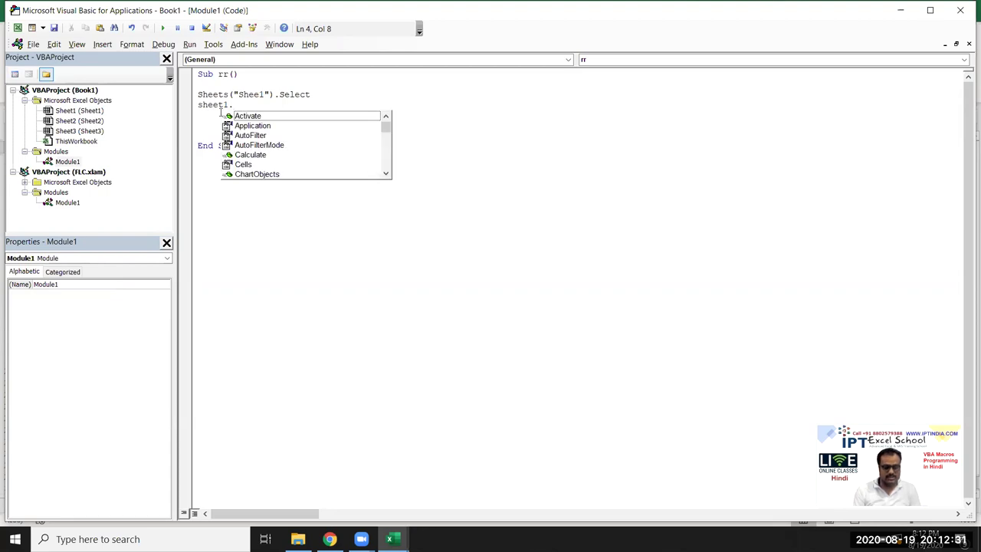
key("Tab")
key("Return")
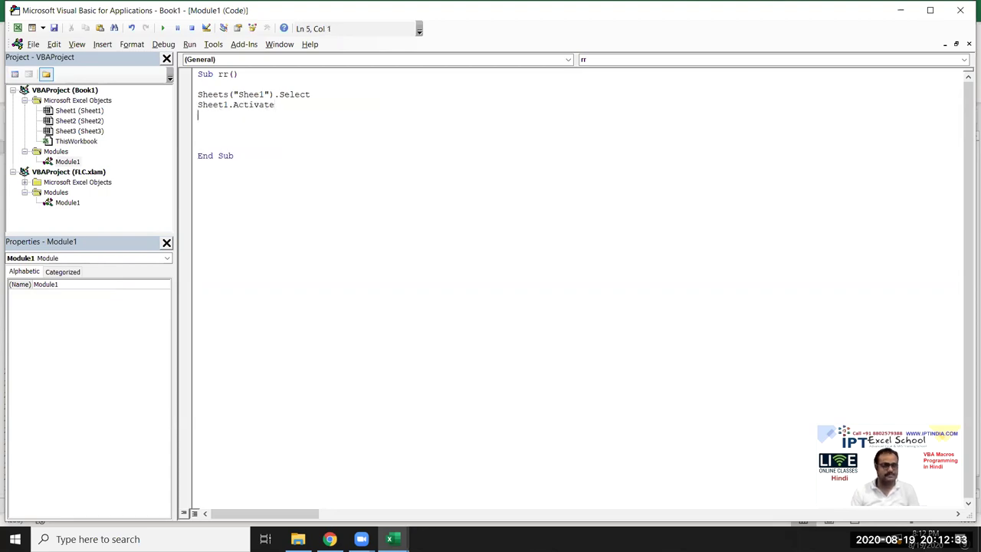
type("sheets(1")
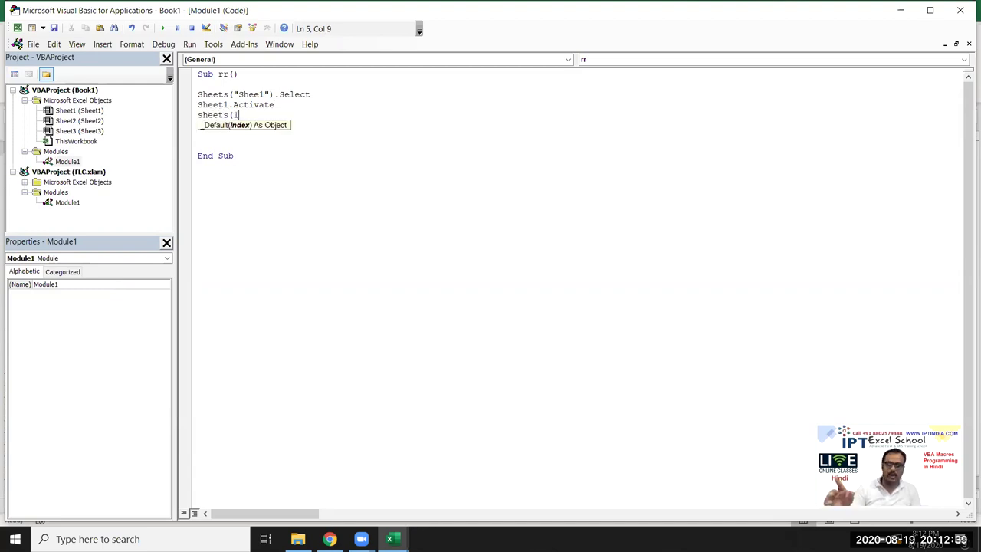
type(").select")
key("Return")
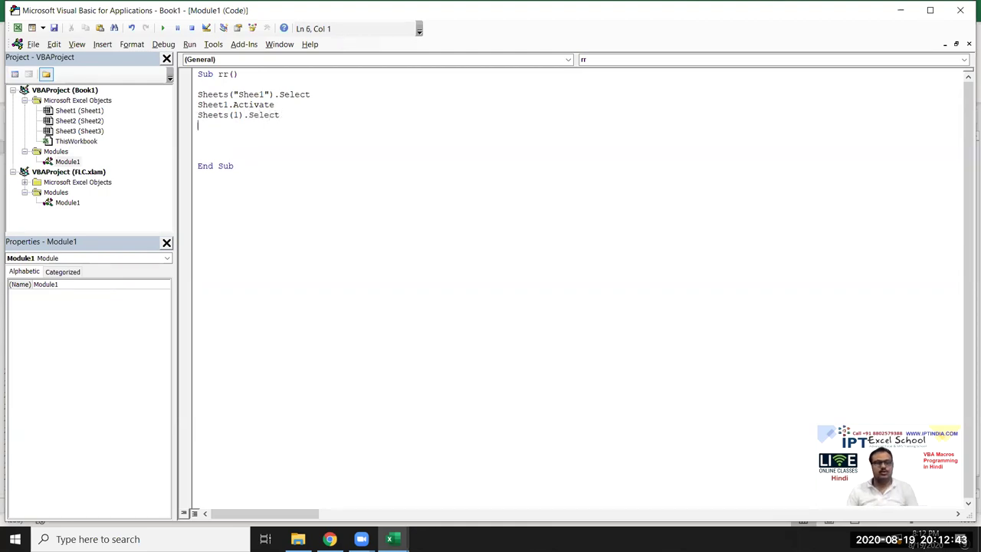
key("Return")
key("Return")
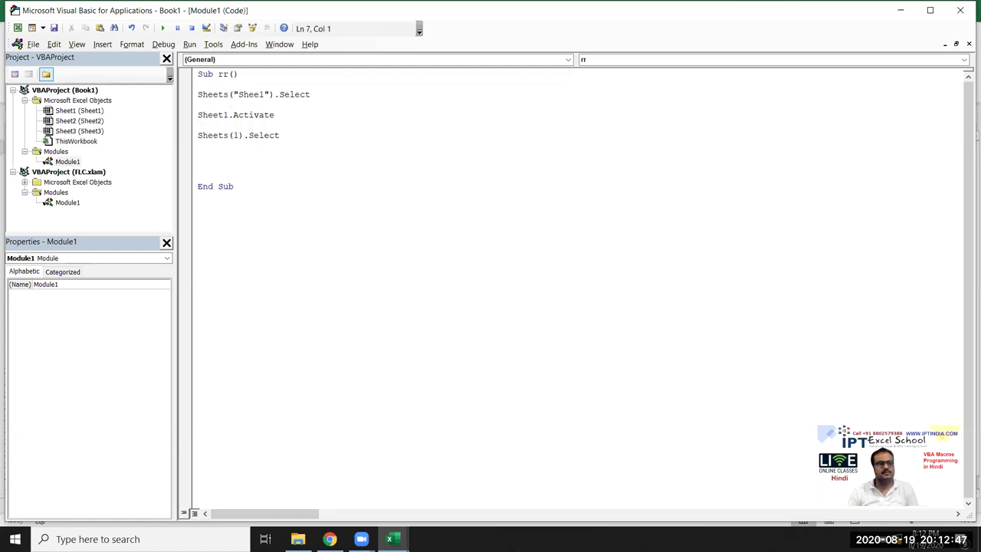
key("Return")
type("ctivesheet")
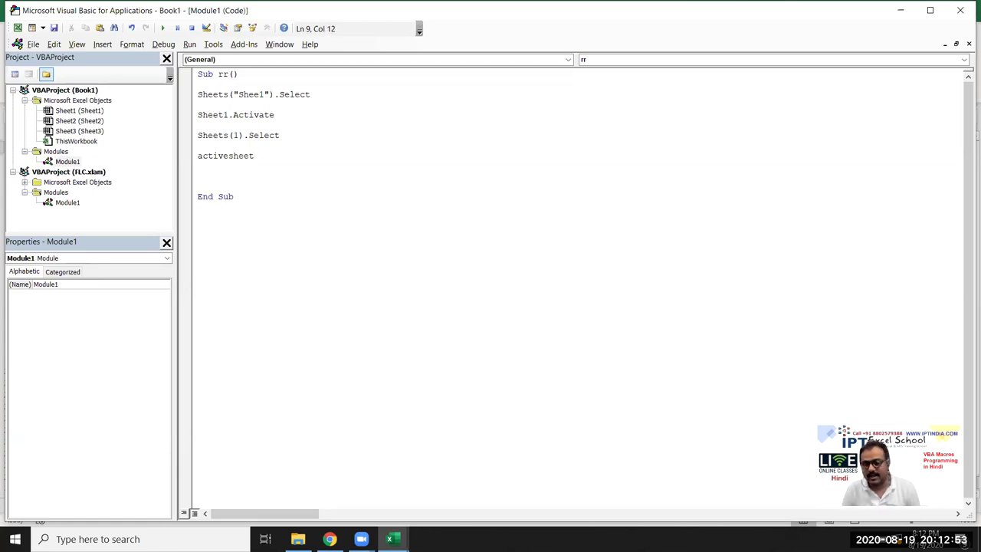
Finish the ActiveSheet line and correct Shee1 to Sheet1 in the first select line
left_click(197, 146)
left_click(198, 85)
left_click(208, 94)
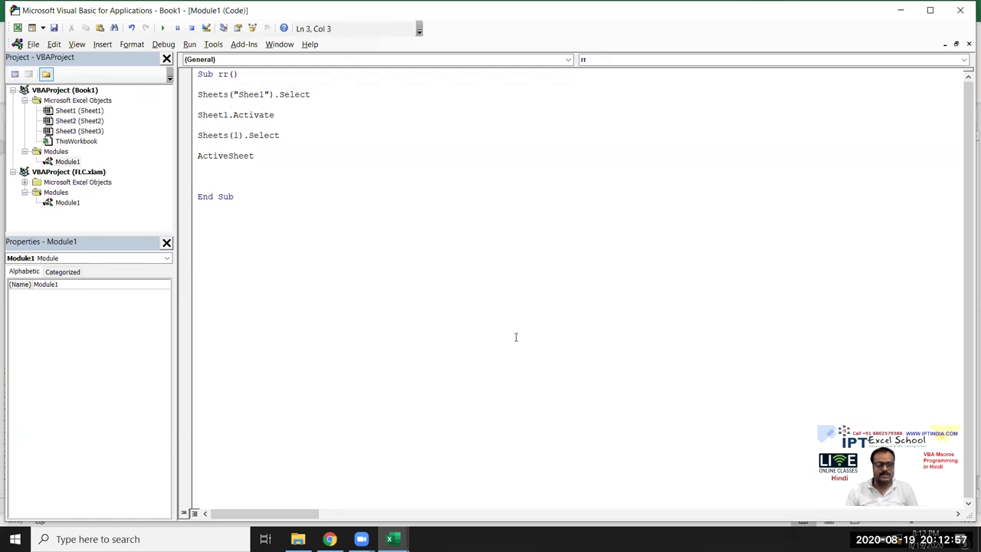
left_click(259, 93)
type("t")
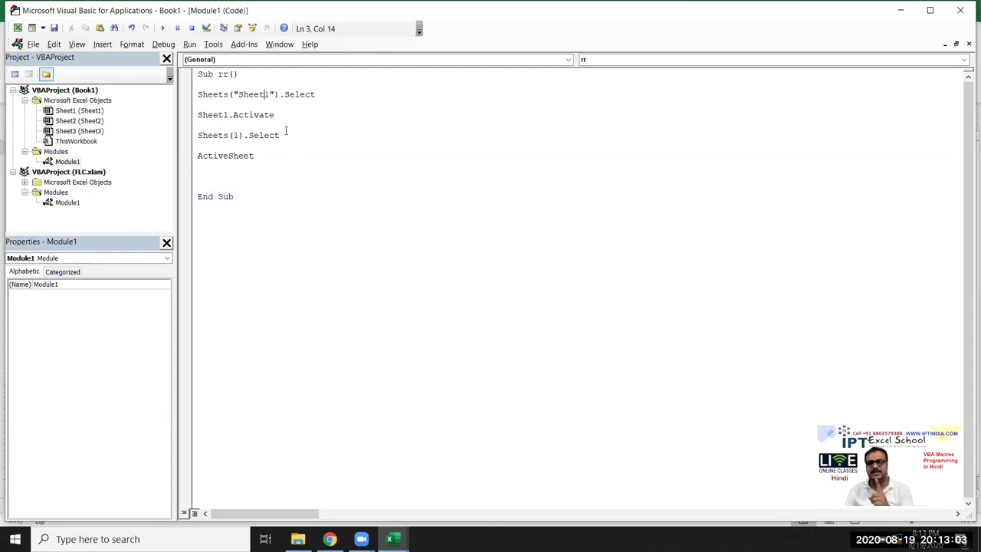
Select Sheet1 in the Project Explorer, then view the workbook's first sheet, JAN
left_click(68, 112)
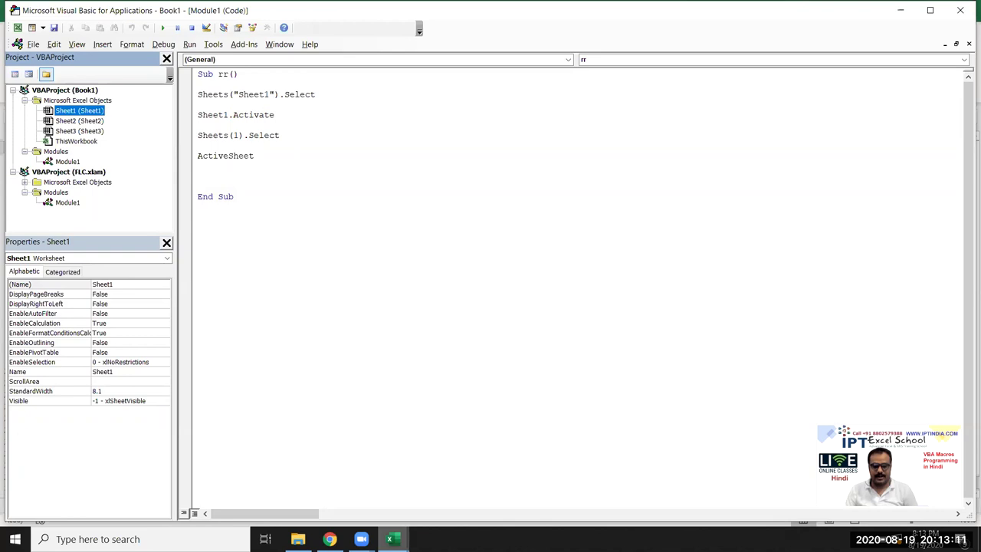
mouse_move(389, 538)
left_click(272, 483)
left_click(112, 503)
left_click(72, 504)
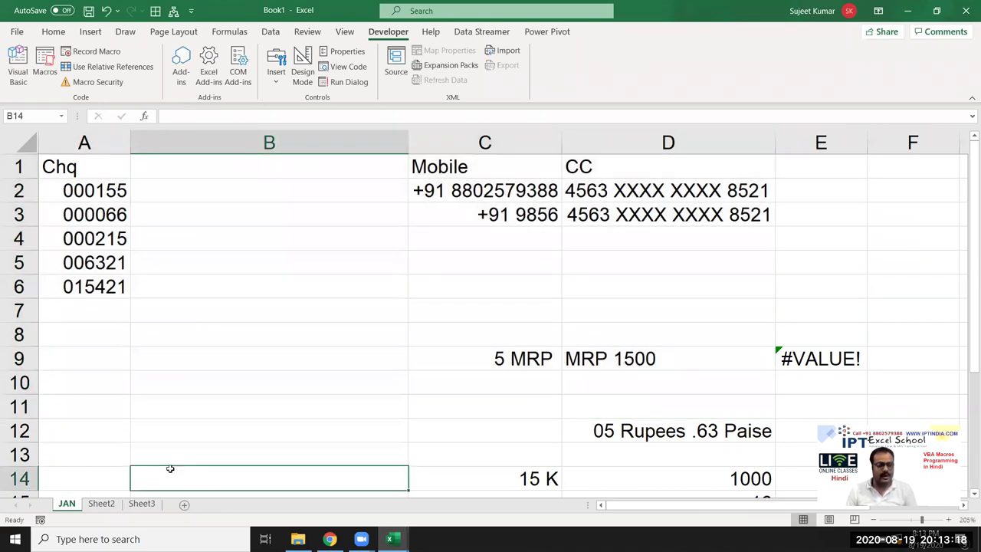
Select cell B14, then change rr's first line to Sheets("JAN").Select
left_click(167, 471)
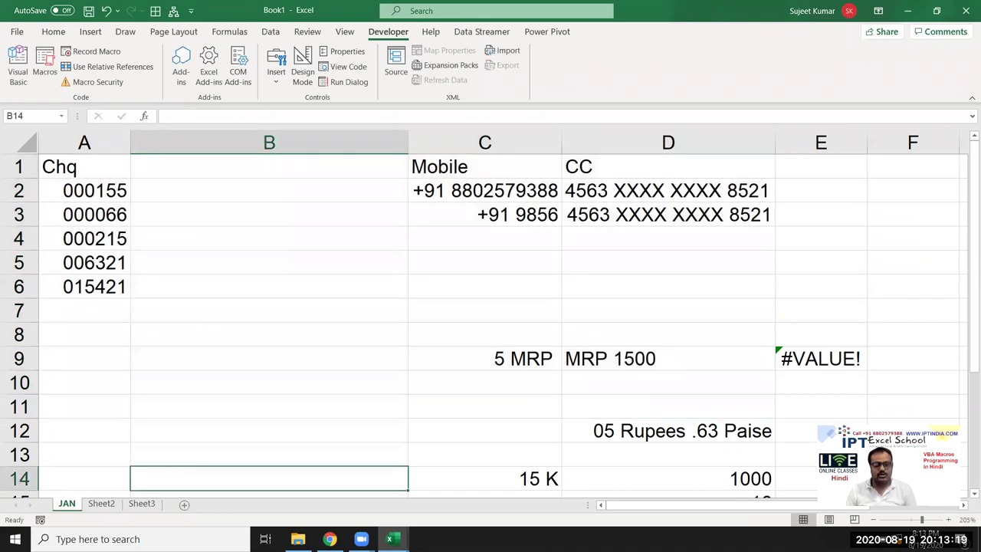
mouse_move(389, 539)
left_click(443, 509)
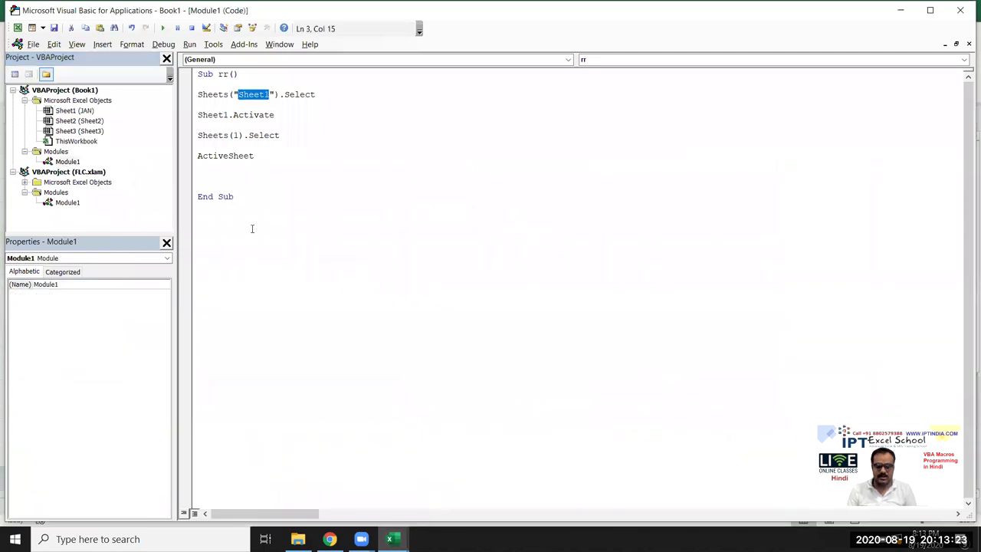
type("JAN")
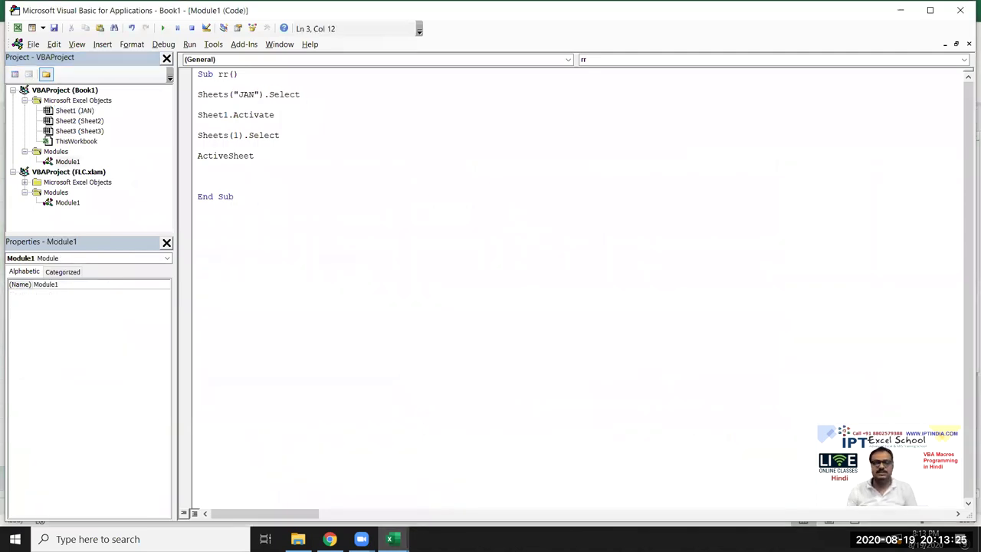
left_click(278, 236)
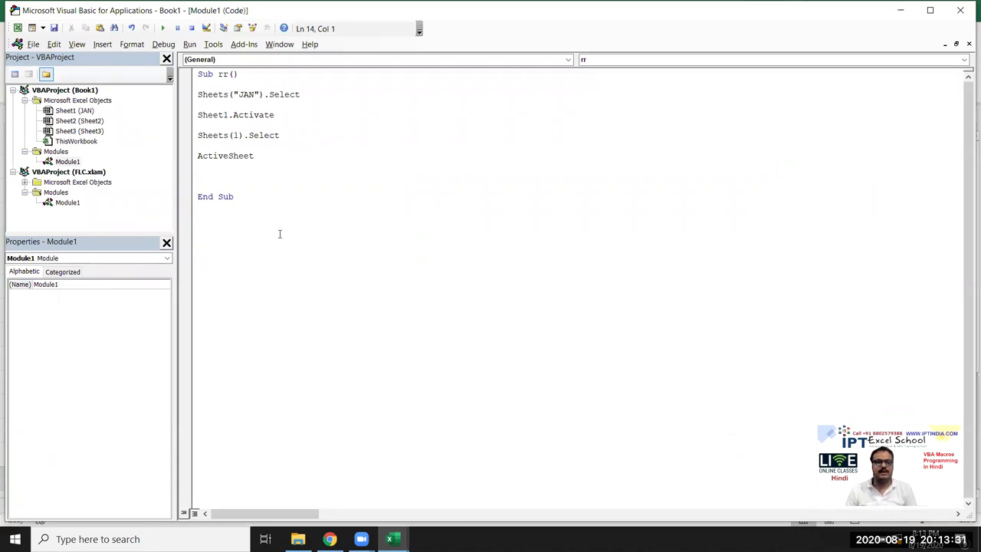
Mark the Sheet1 code name and the index in Sheets(1) within the rr code
double_click(224, 117)
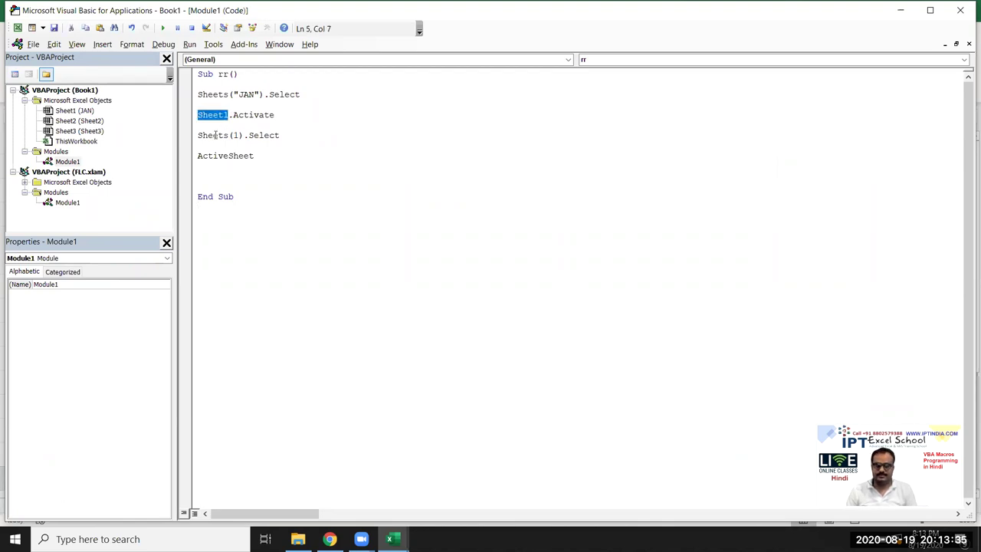
double_click(235, 135)
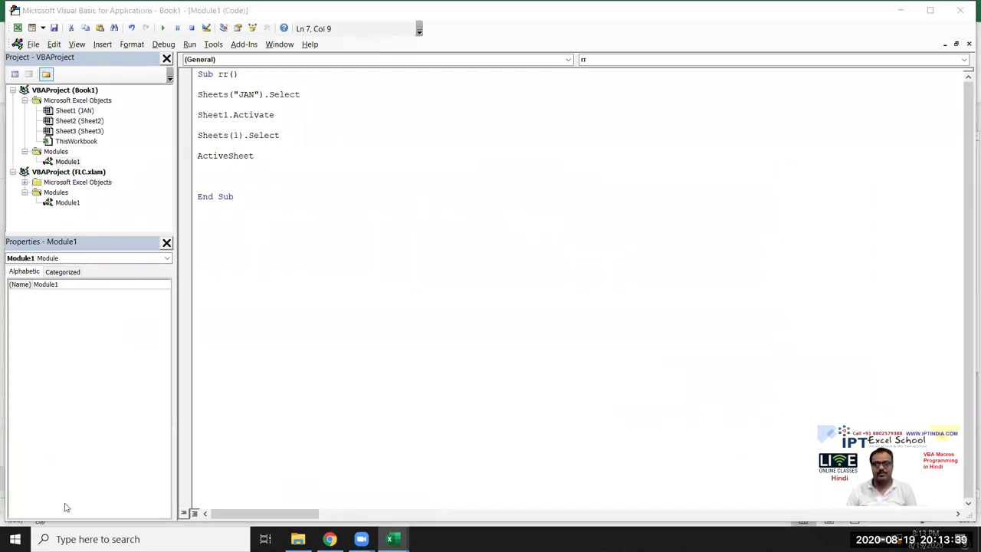
key("alt+Tab")
Compare the empty Sheet3 and JAN tabs, with Sheet3 now first, then return to the editor
left_click(131, 505)
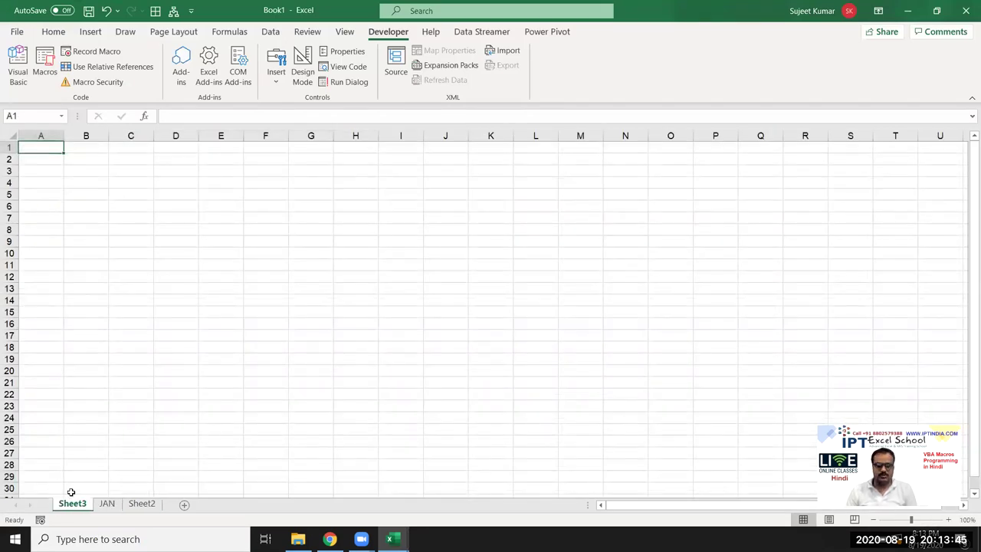
left_click(106, 504)
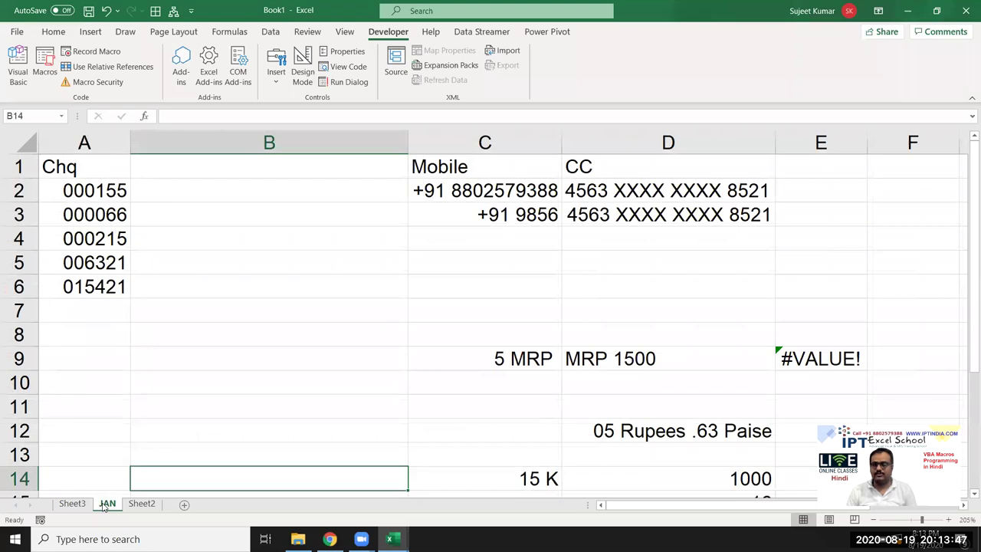
left_click(107, 495)
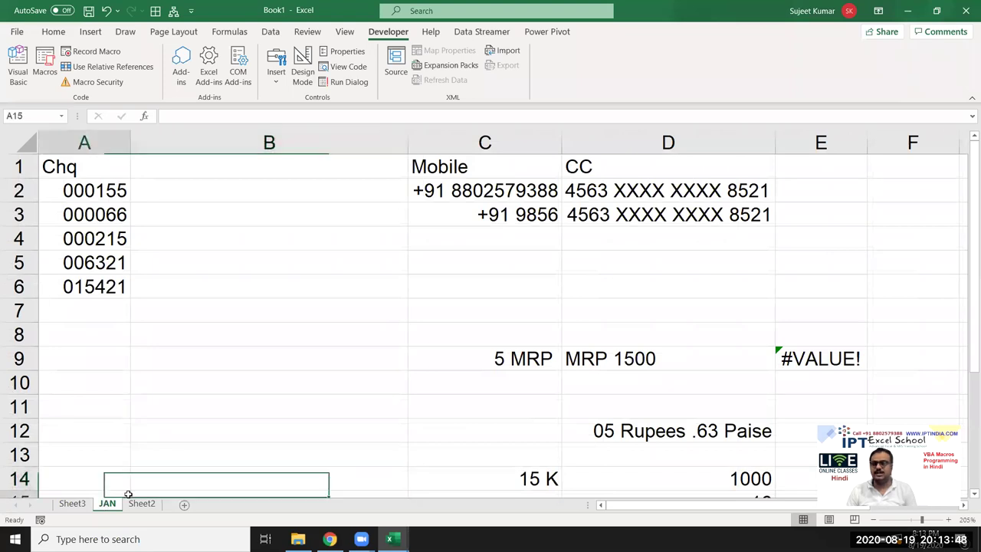
left_click(76, 504)
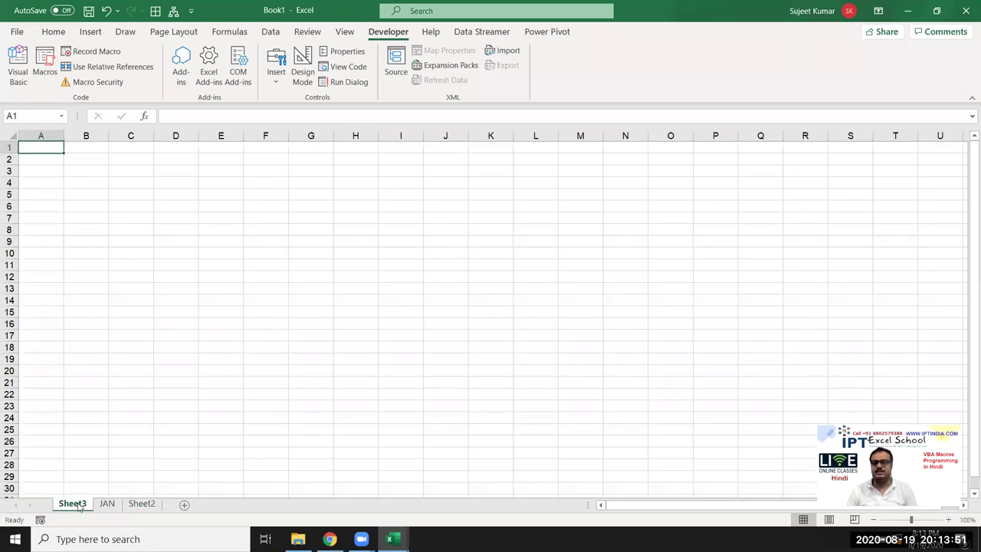
key("alt+Tab")
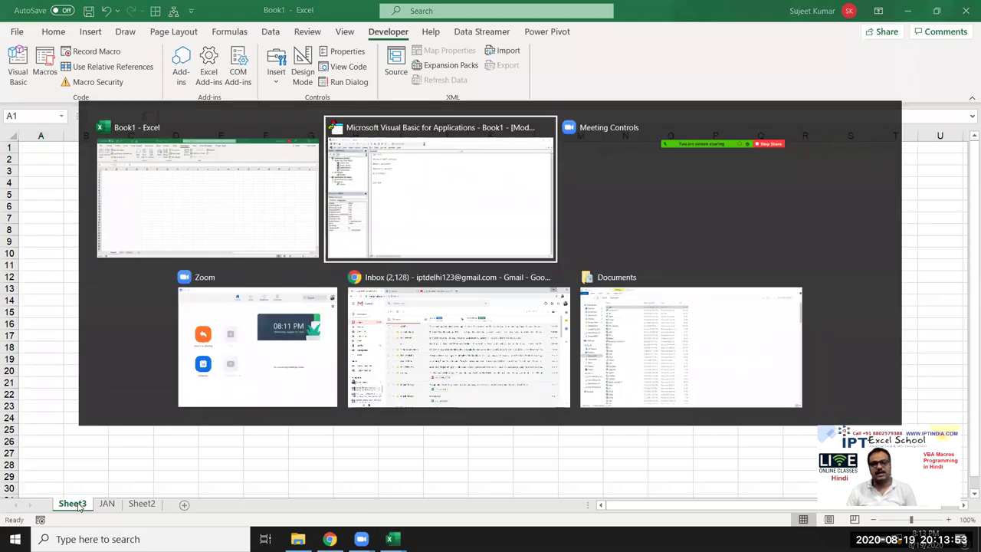
Highlight the Sheets(1).Select, ActiveSheet and Sheets("JAN").Select lines while explaining each
left_click_drag(279, 135, 204, 136)
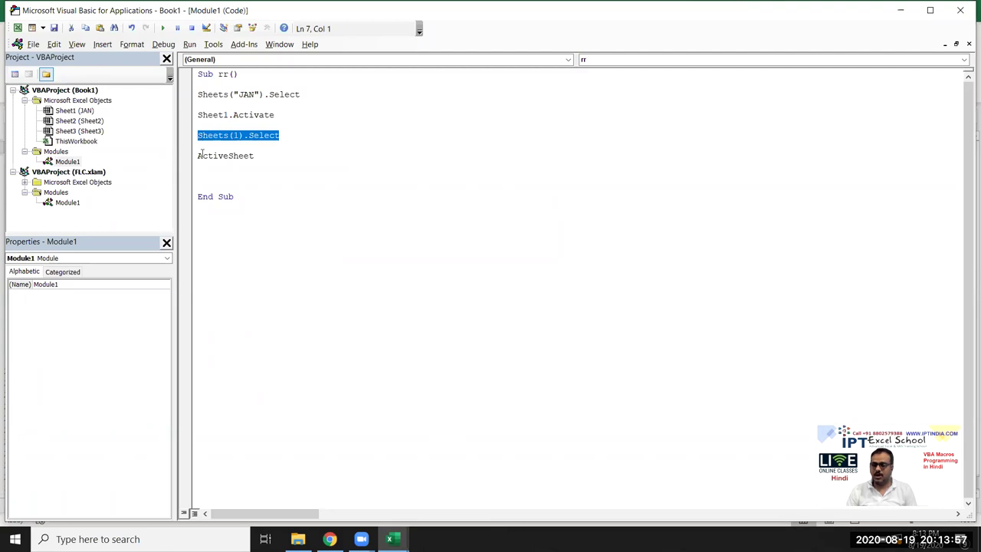
left_click_drag(254, 157, 202, 156)
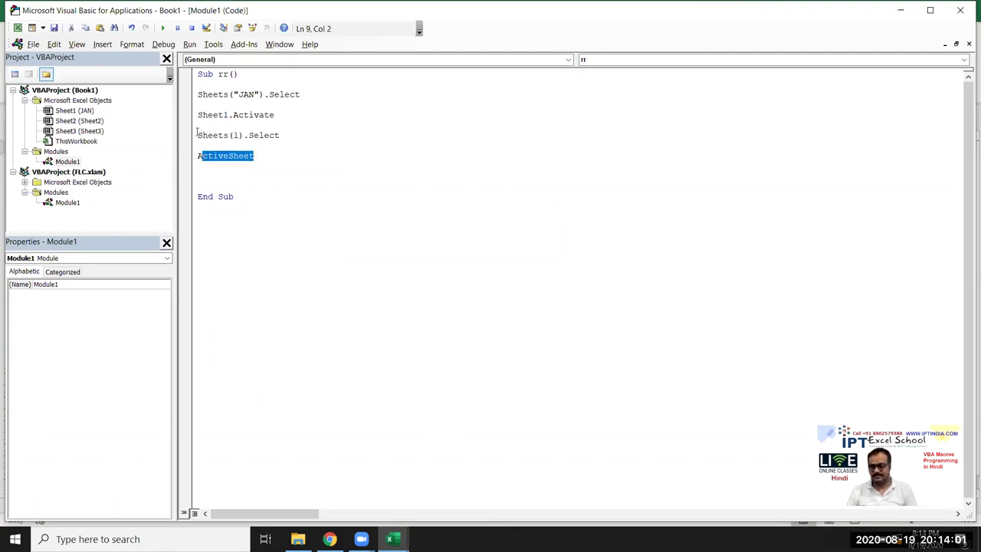
left_click(262, 179)
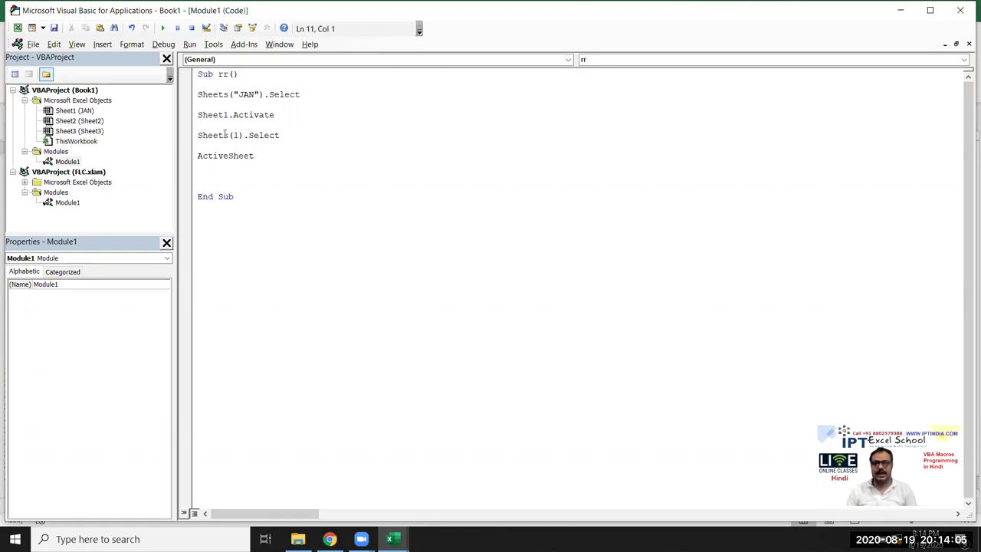
left_click_drag(314, 92, 198, 95)
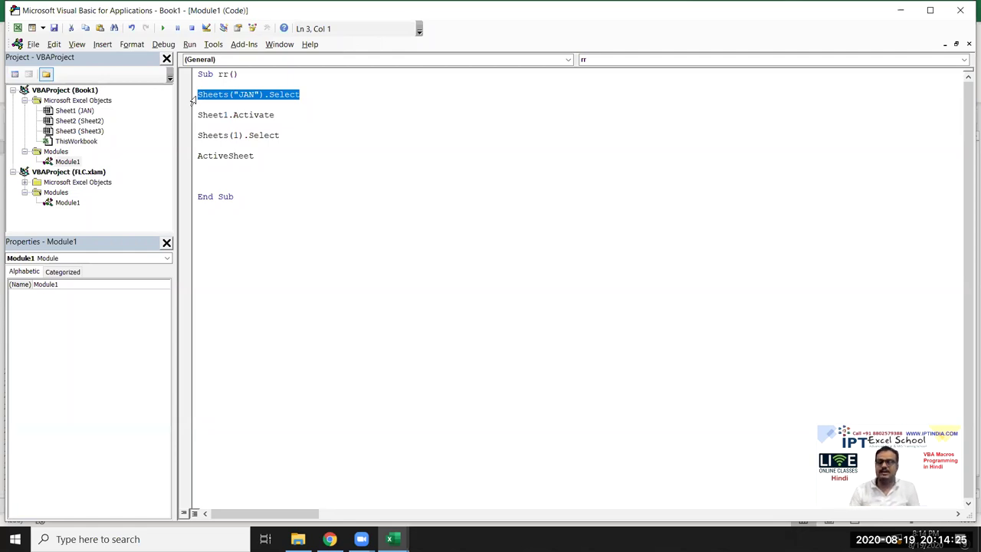
left_click(286, 115)
left_click(302, 96)
left_click(195, 104)
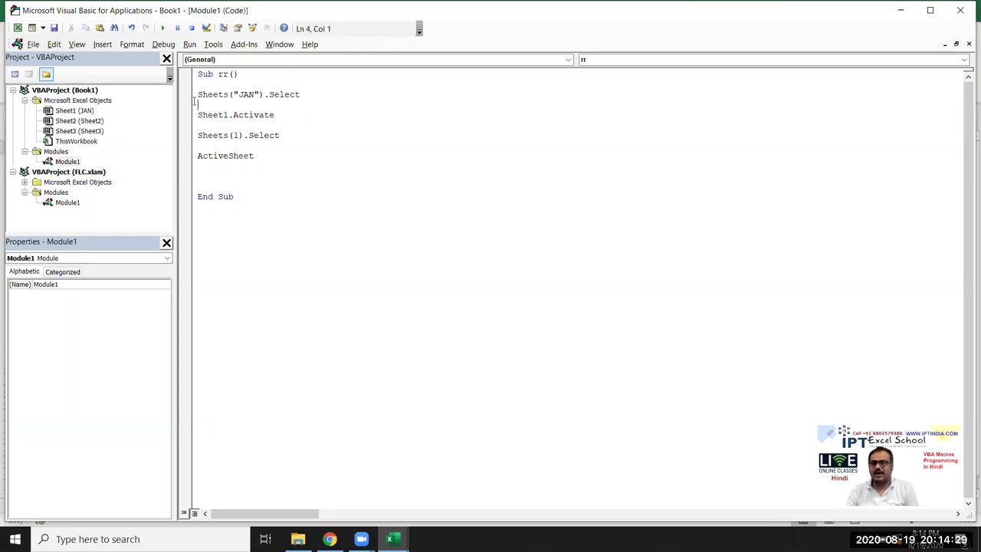
left_click(193, 95)
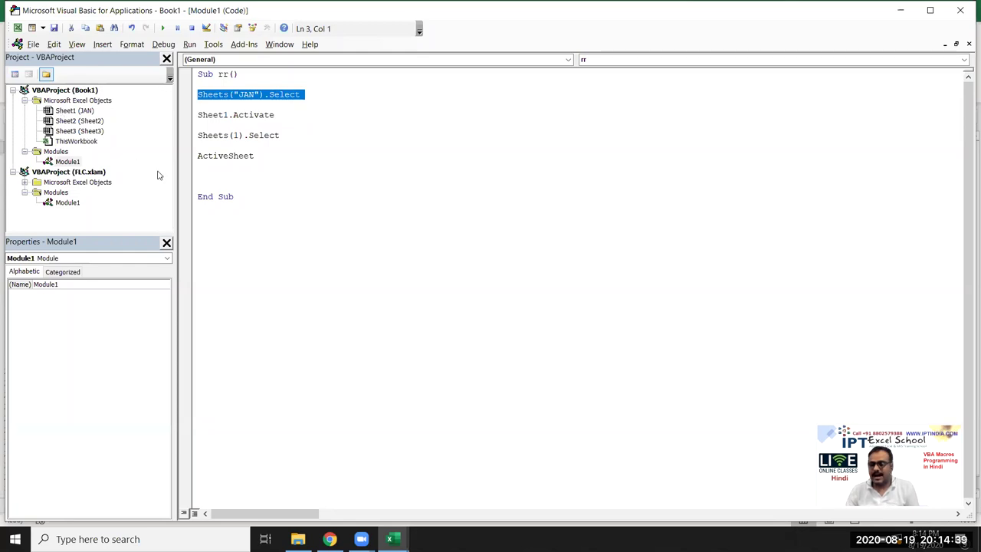
left_click(222, 118)
Highlight Sheet1.Activate, Sheets(1).Select, then all the sheet-selection lines together
double_click(222, 119)
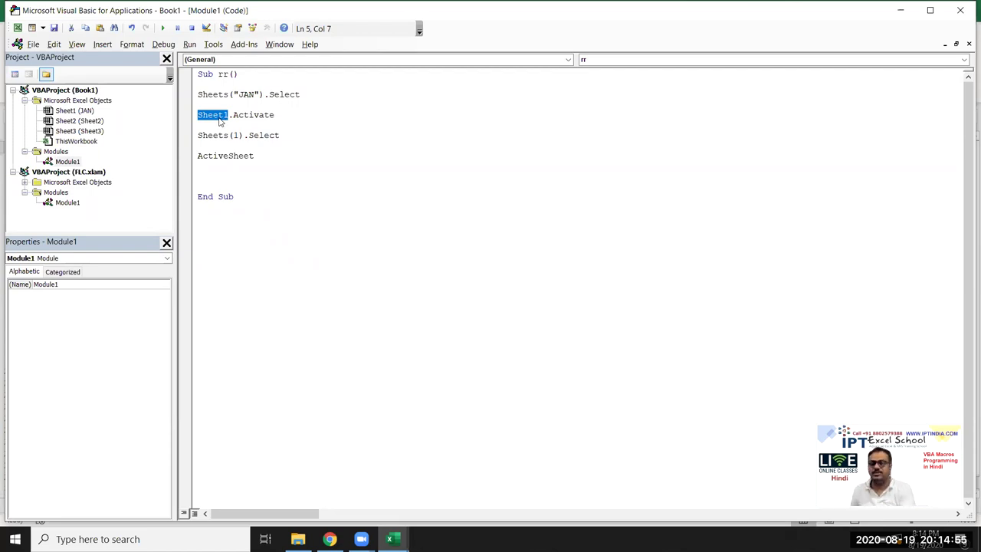
left_click(247, 167)
left_click_drag(294, 116, 180, 122)
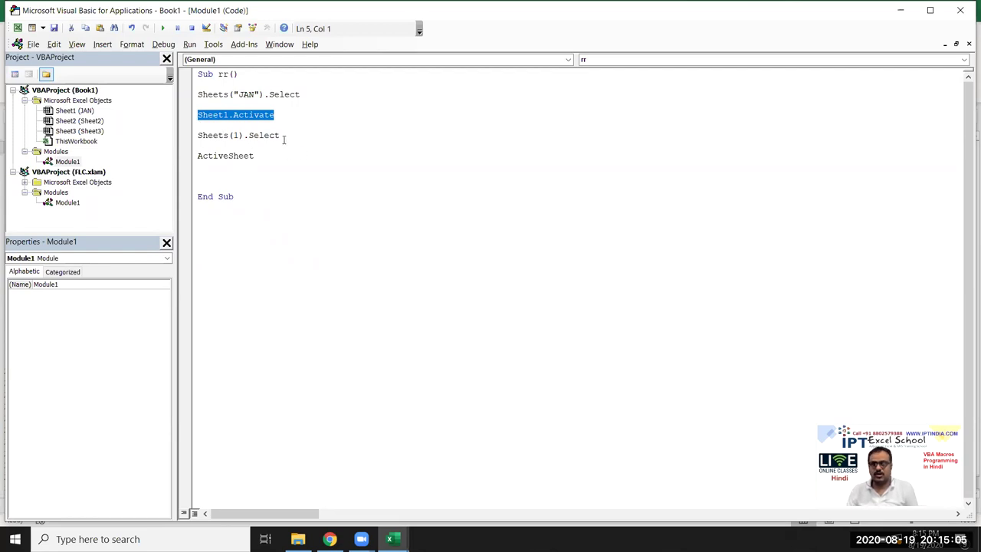
left_click_drag(282, 137, 197, 136)
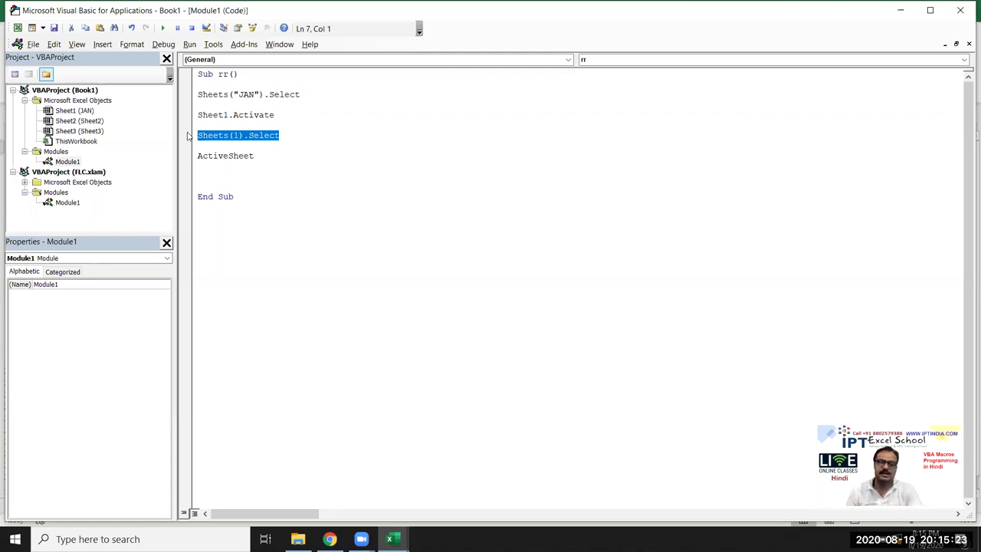
left_click(203, 126)
double_click(205, 135)
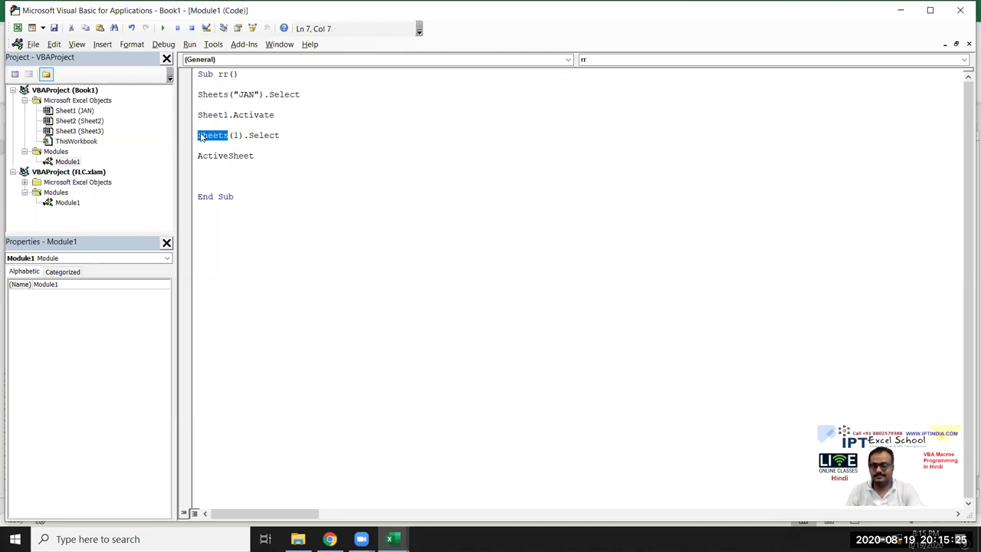
left_click(311, 170)
left_click_drag(199, 166, 191, 92)
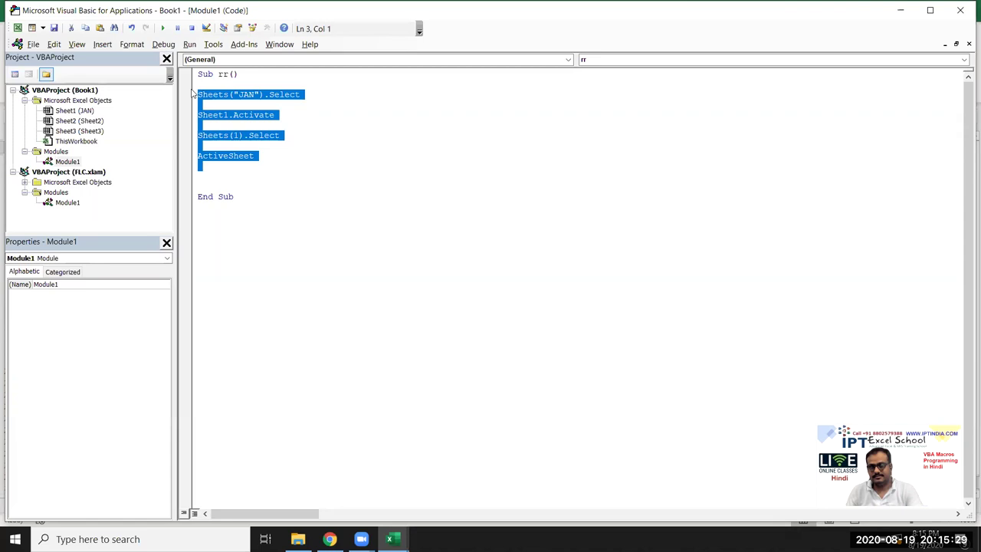
left_click(194, 93)
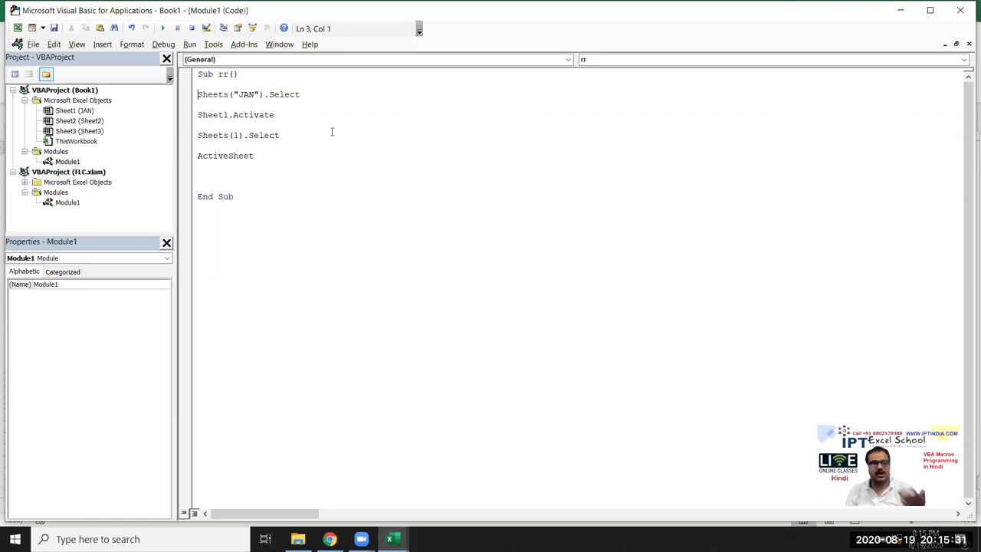
Insert Workbooks("book1").Activate above Sheets("JAN").Select, picking Activate from IntelliSense
key("Return")
key("Return")
key("Return")
key("Up")
key("Up")
key("Up")
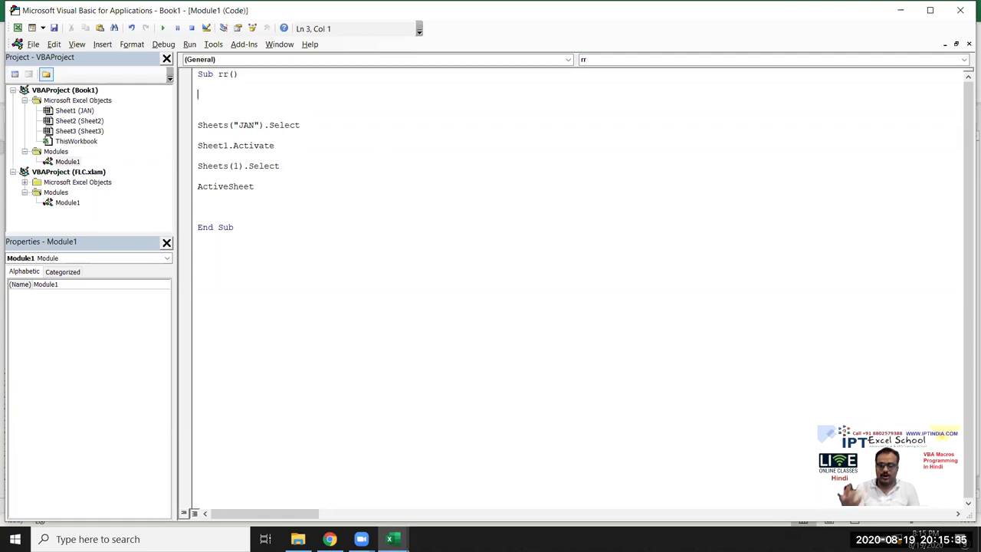
type("work")
type("boos")
type("ks(")
type("\"")
type("book")
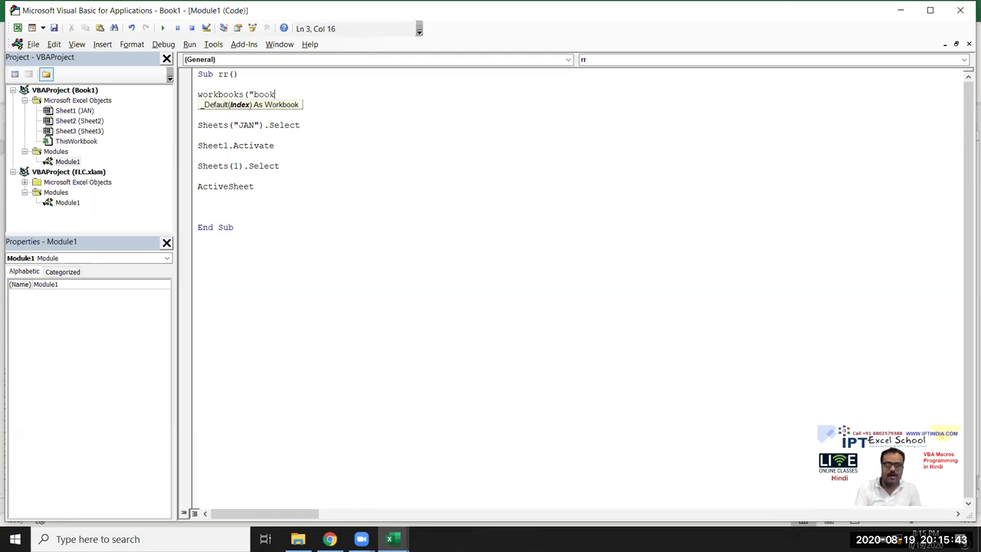
type("\"")
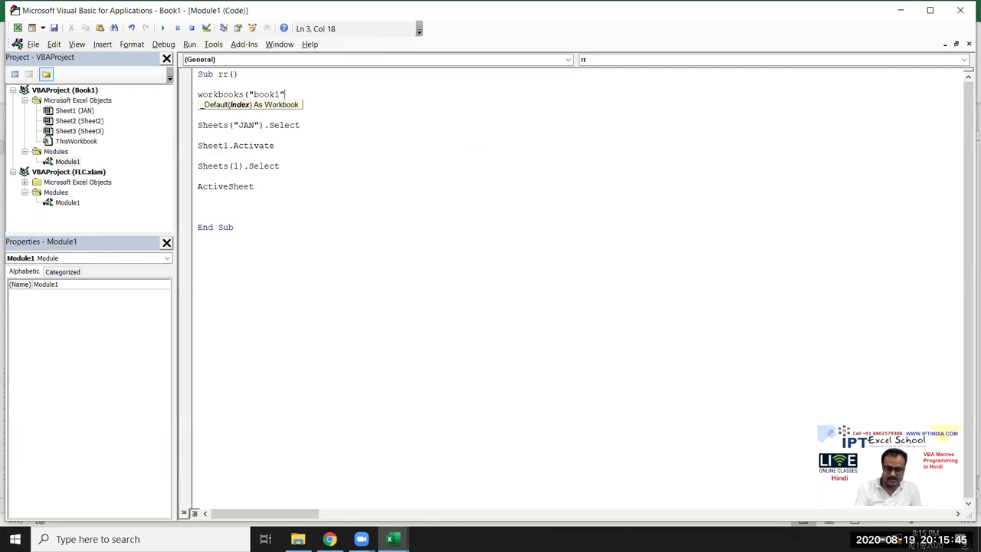
type("\").")
key("BackSpace")
key("BackSpace")
key("BackSpace")
type(")")
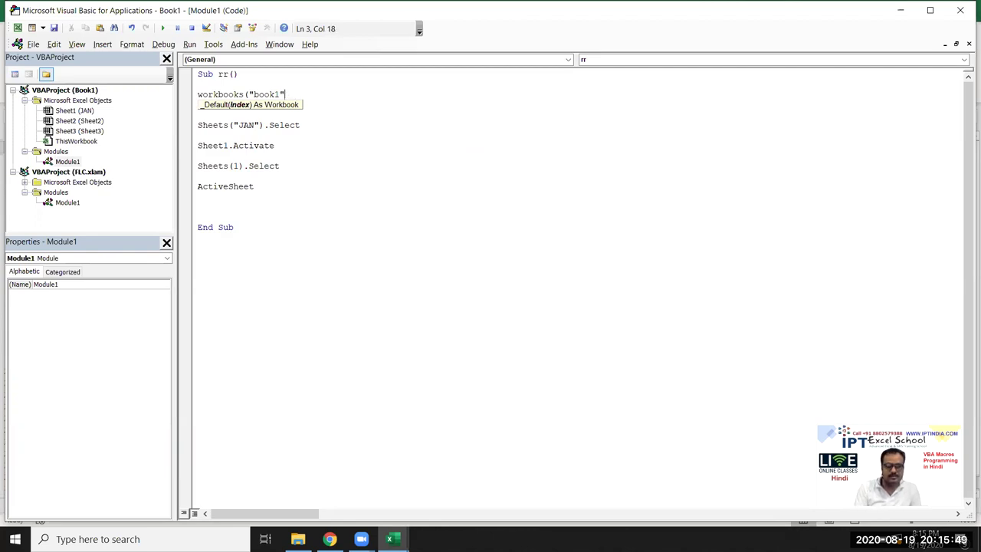
type(".")
key("Down")
key("Down")
key("Return")
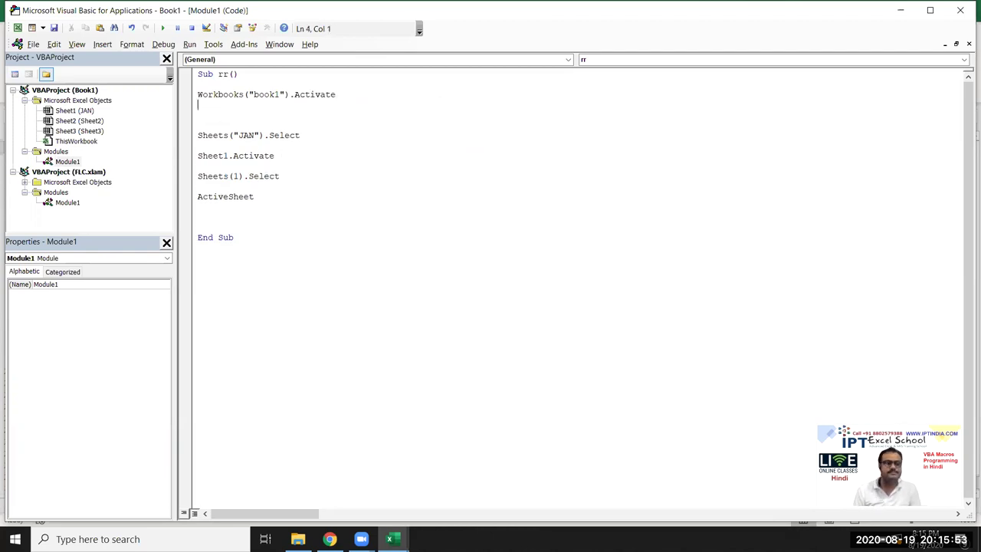
Add an ActiveWorkbook line below it and review the lines around the JAN statement
type("activeworkbook")
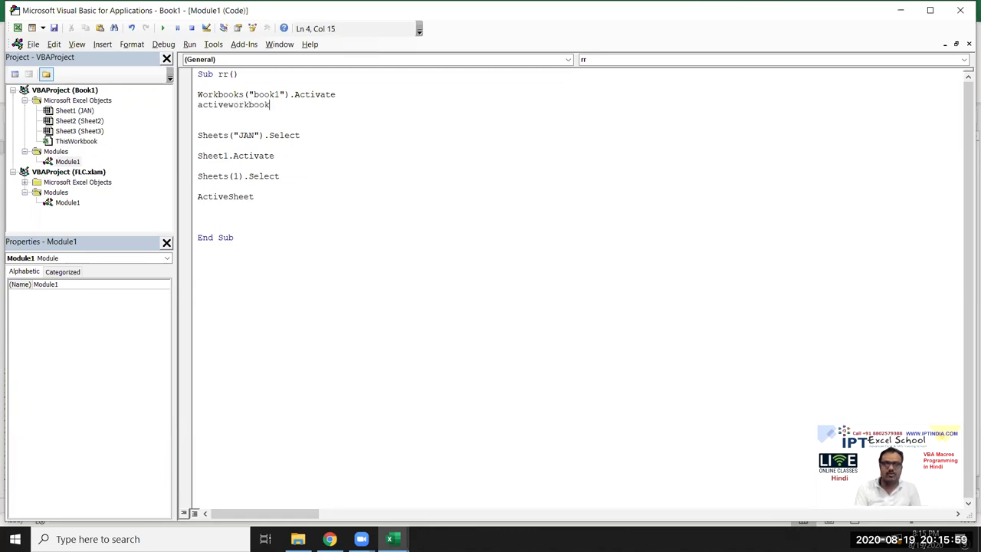
key("Return")
key("Left")
key("Up")
key("Down")
key("Down")
key("Down")
key("Down")
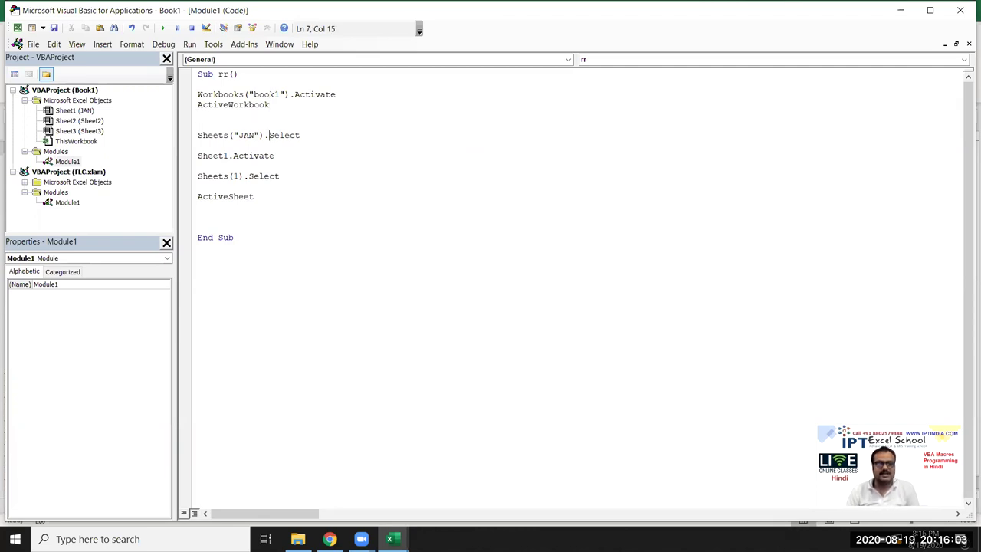
key("Down")
key("Down")
key("Down")
key("Down")
key("Down")
key("Down")
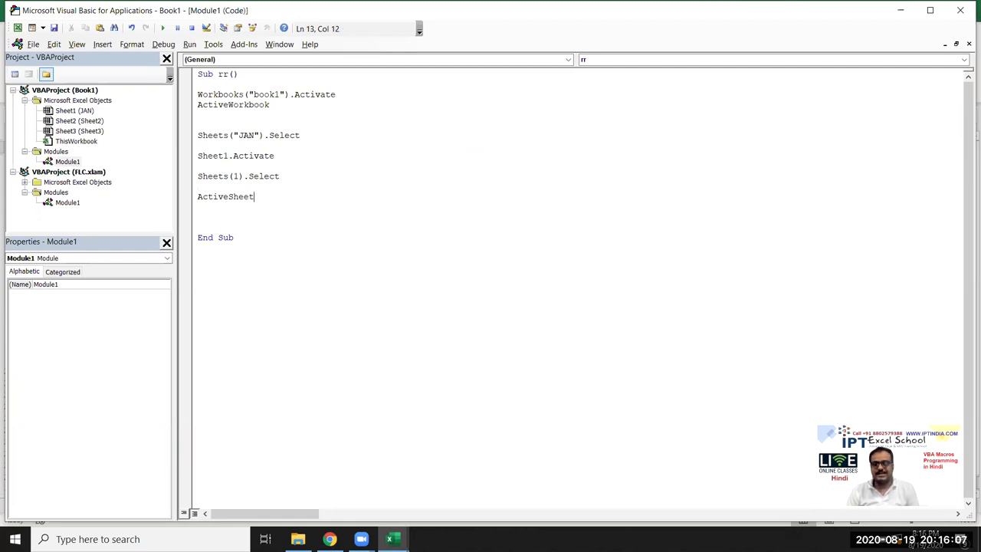
key("Up")
key("Up")
key("Up")
key("Up")
key("Up")
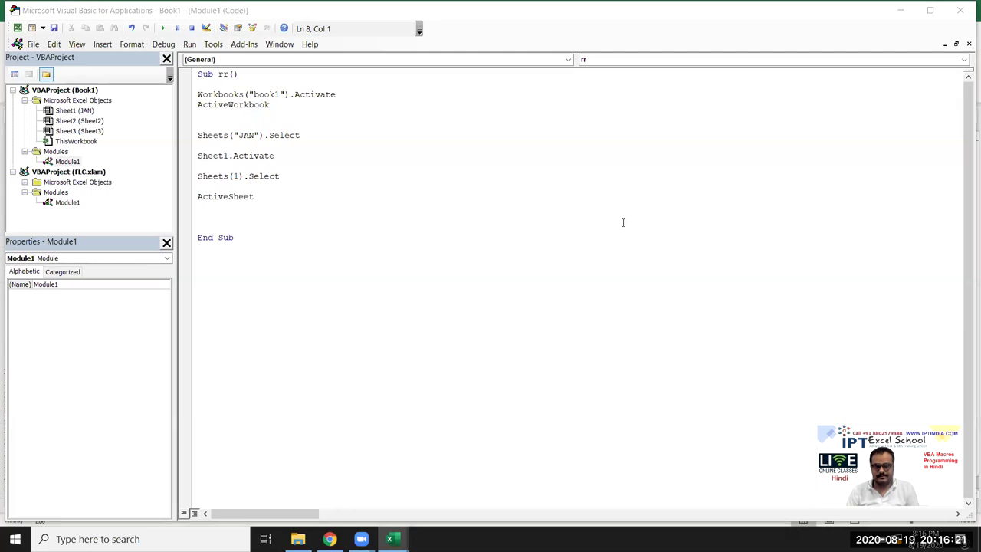
Create a new Sub ss() procedure below the rr procedure
left_click(266, 229)
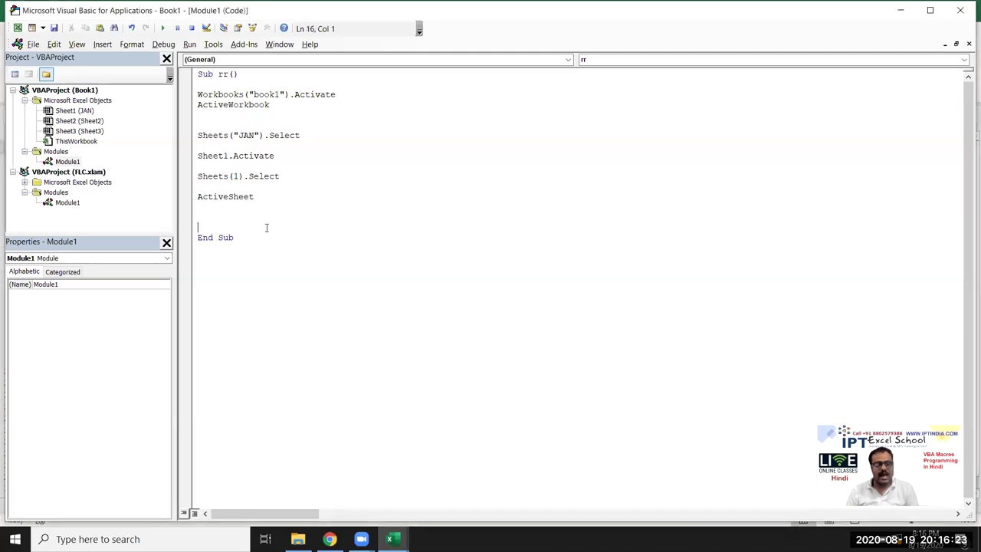
left_click(268, 248)
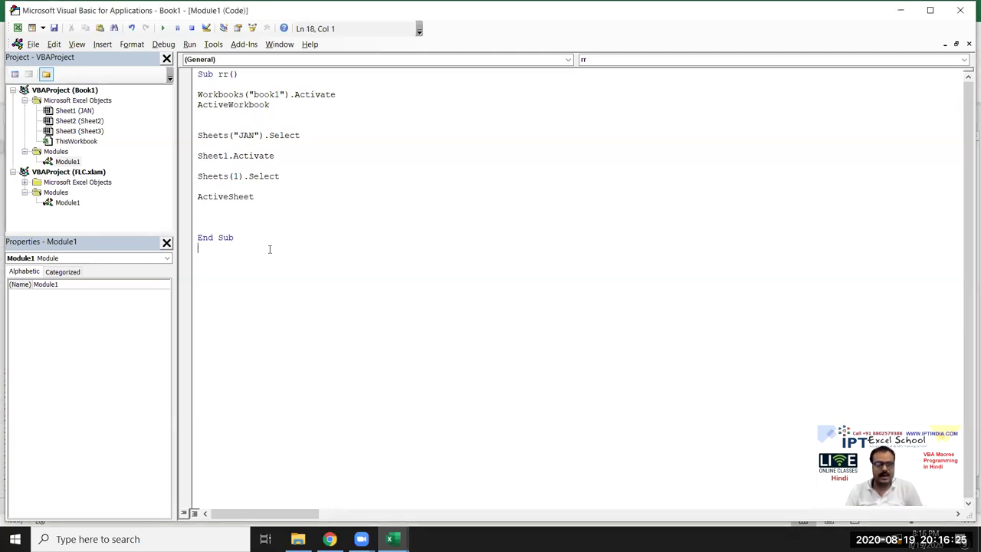
left_click(219, 217)
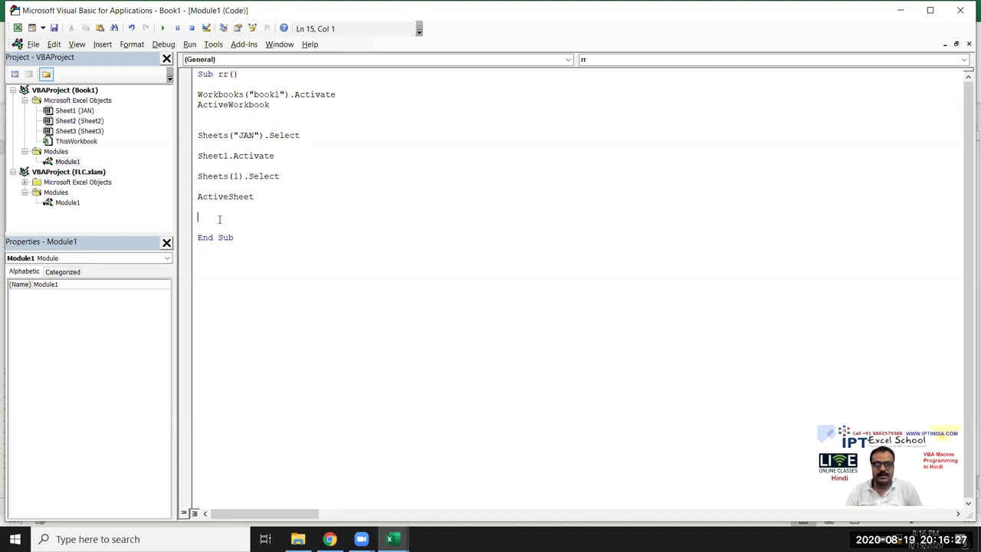
left_click(363, 232)
key("Down")
key("Down")
key("Down")
key("Down")
type("sheets")
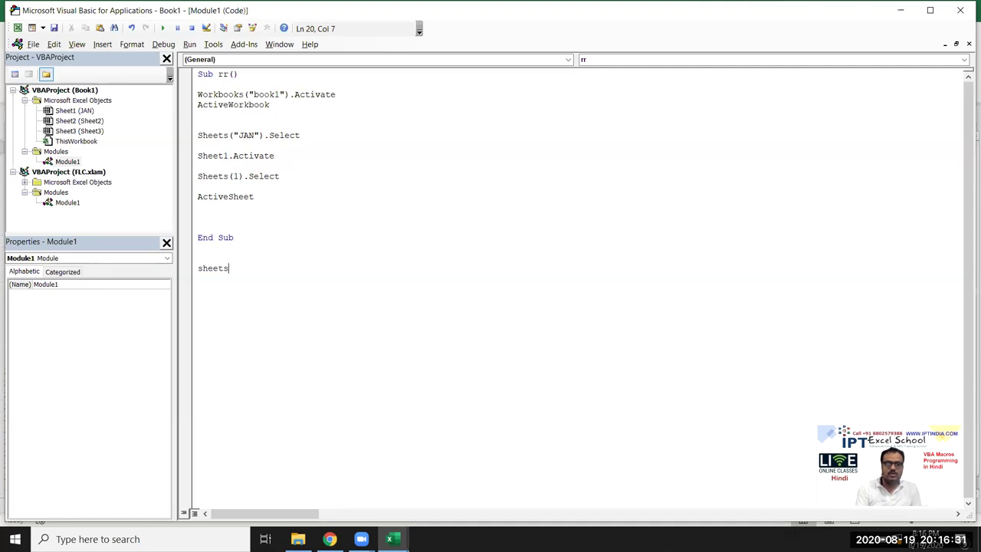
key("BackSpace")
key("BackSpace")
key("BackSpace")
key("BackSpace")
key("BackSpace")
key("BackSpace")
type("sub ss()")
key("Return")
key("Return")
key("Return")
key("Return")
Add Sheets.Add as the first statement of ss, then switch to the Book1 workbook
left_click_drag(256, 197, 256, 125)
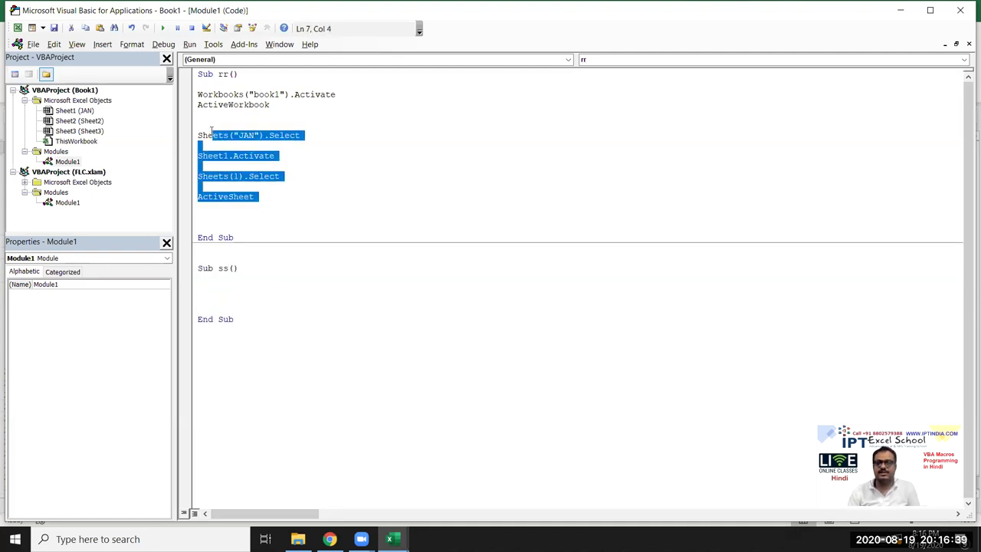
left_click(260, 146)
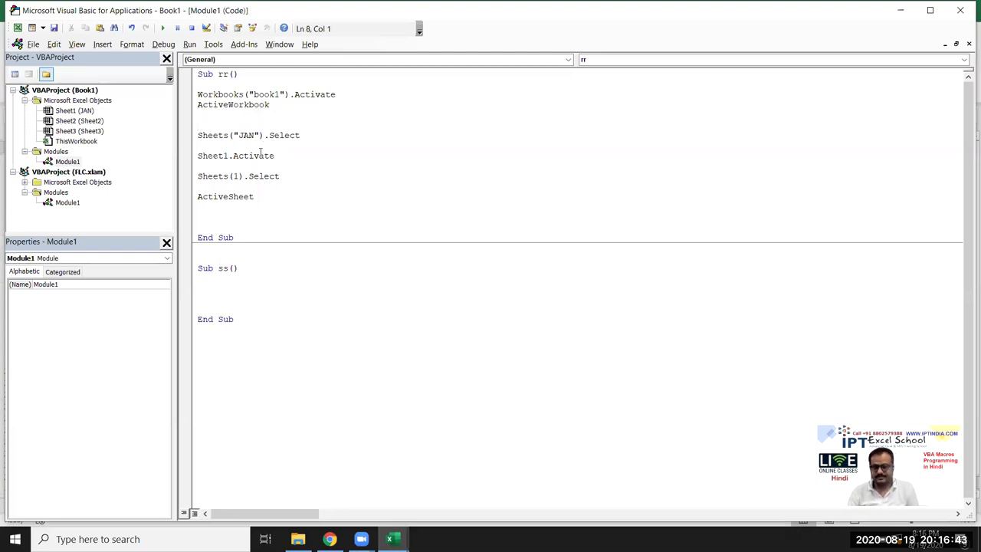
left_click(247, 286)
key("Return")
key("Up")
type("sheets.a")
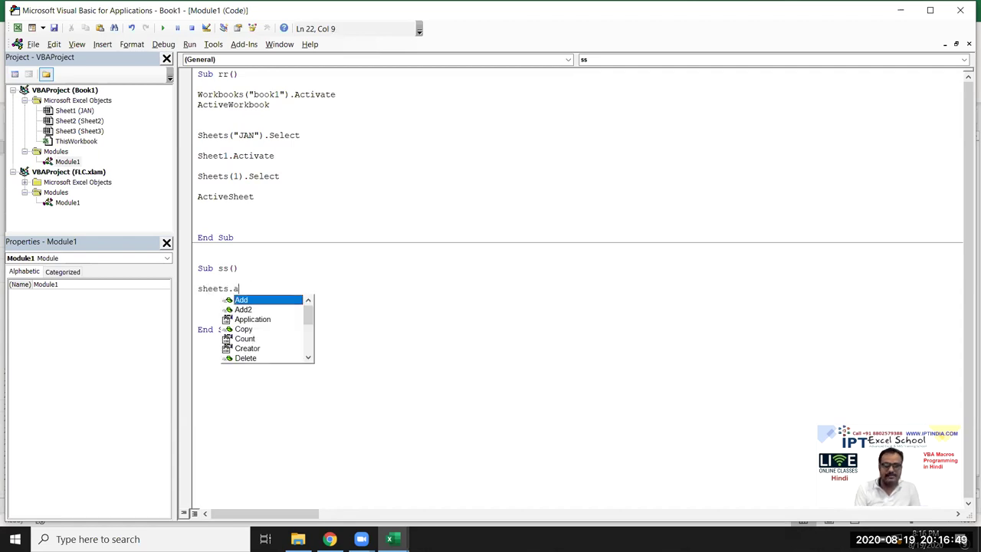
key("Tab")
key("Return")
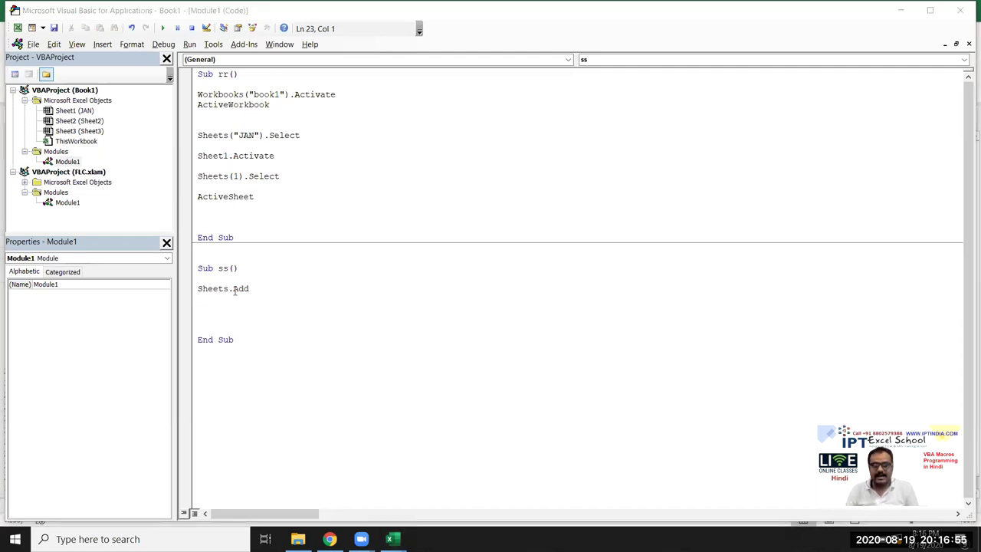
key("alt+Tab")
key("alt+Tab")
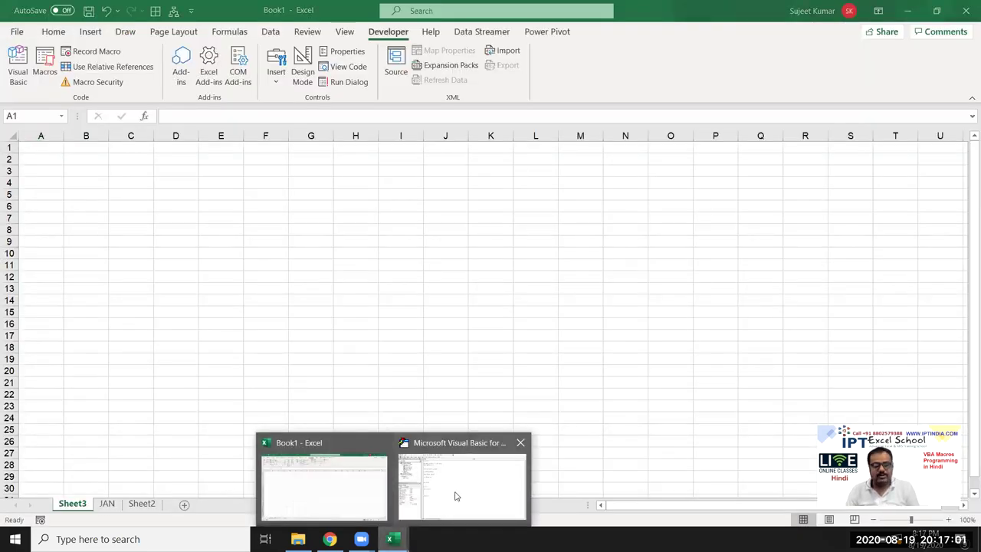
Add ActiveSheet.Name = "Data" on the line below Sheets.Add in ss
mouse_move(389, 539)
left_click(458, 497)
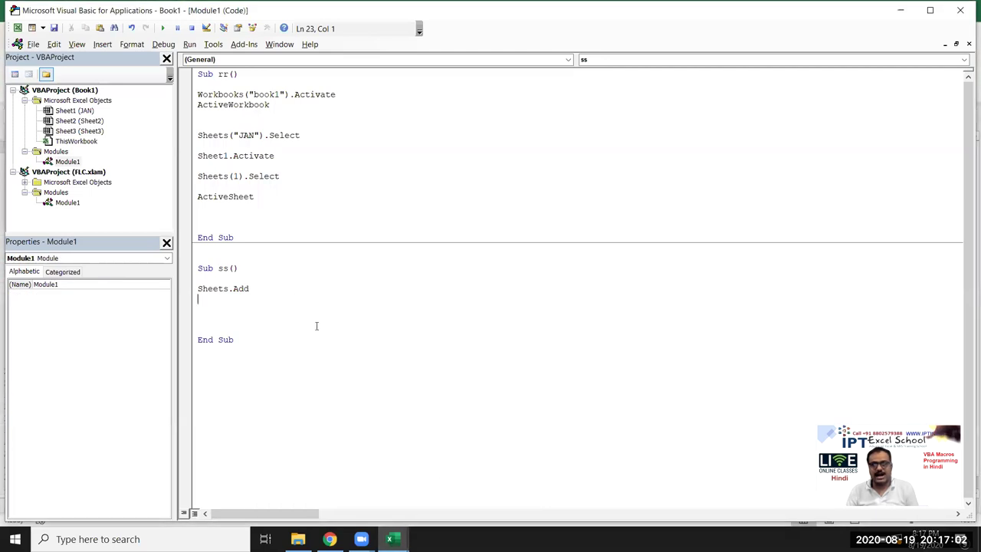
double_click(213, 196)
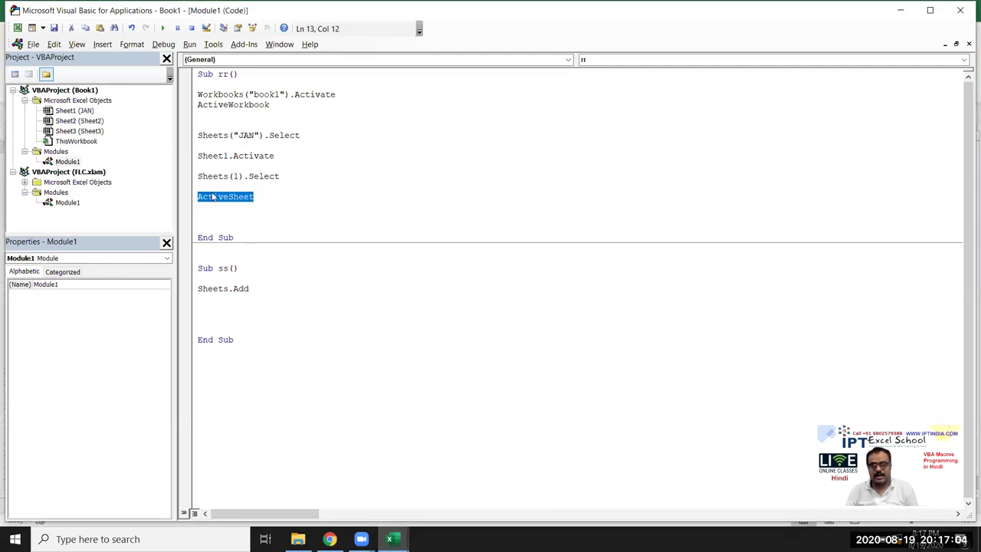
left_click(216, 304)
type("sheets(\"Sheet1\").name")
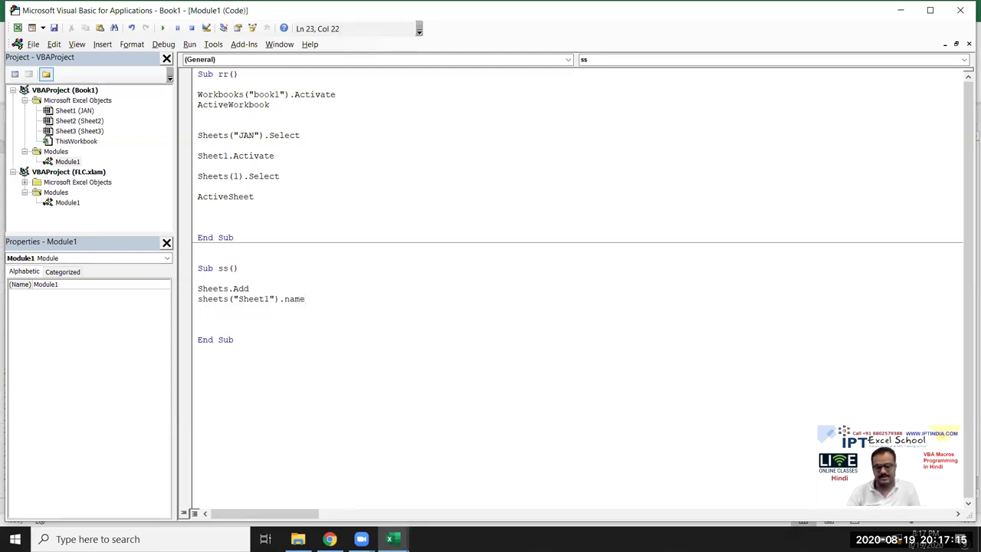
key("BackSpace")
key("BackSpace")
key("BackSpace")
key("BackSpace")
key("BackSpace")
key("BackSpace")
key("BackSpace")
key("BackSpace")
key("BackSpace")
key("BackSpace")
key("BackSpace")
key("BackSpace")
key("BackSpace")
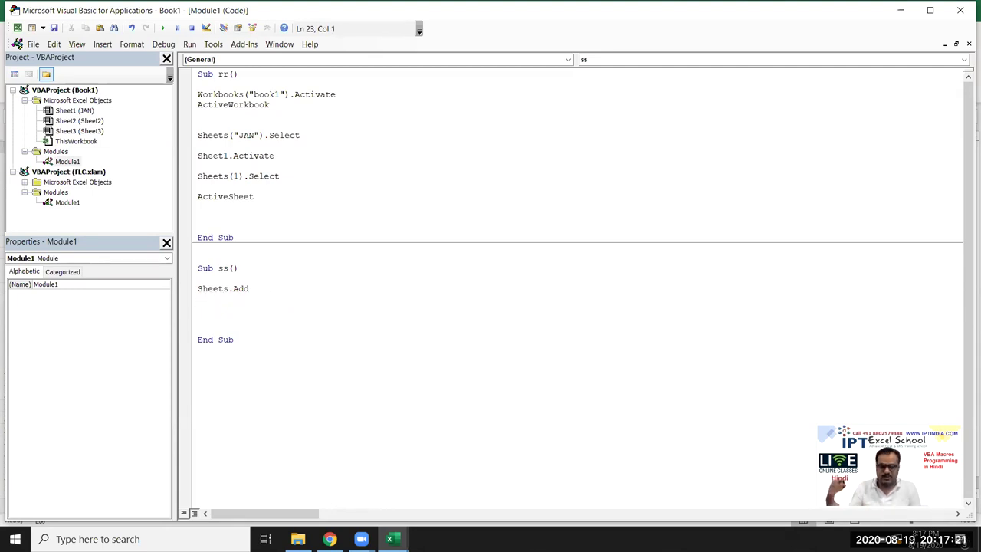
type("ActiveSheet")
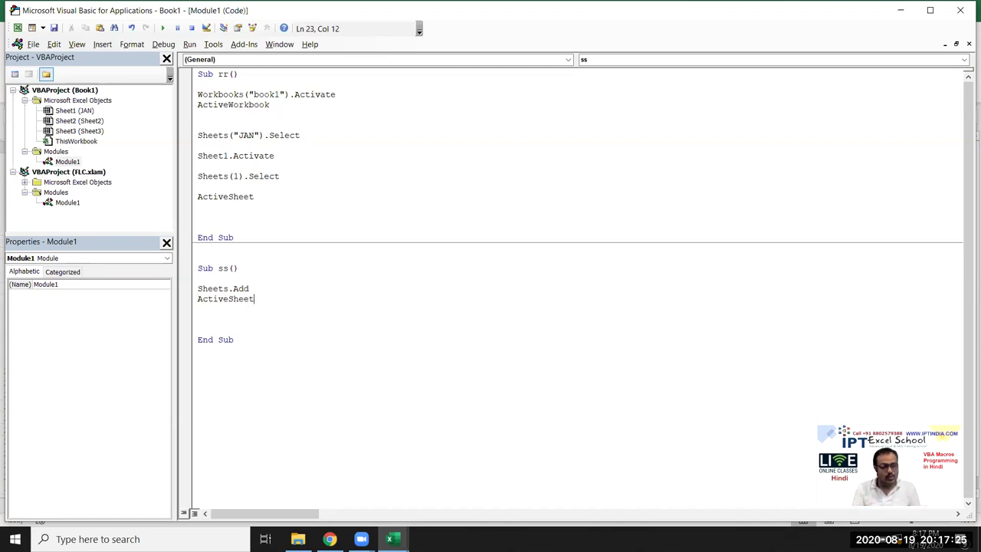
type(".name=")
type("Data\"")
key("Return")
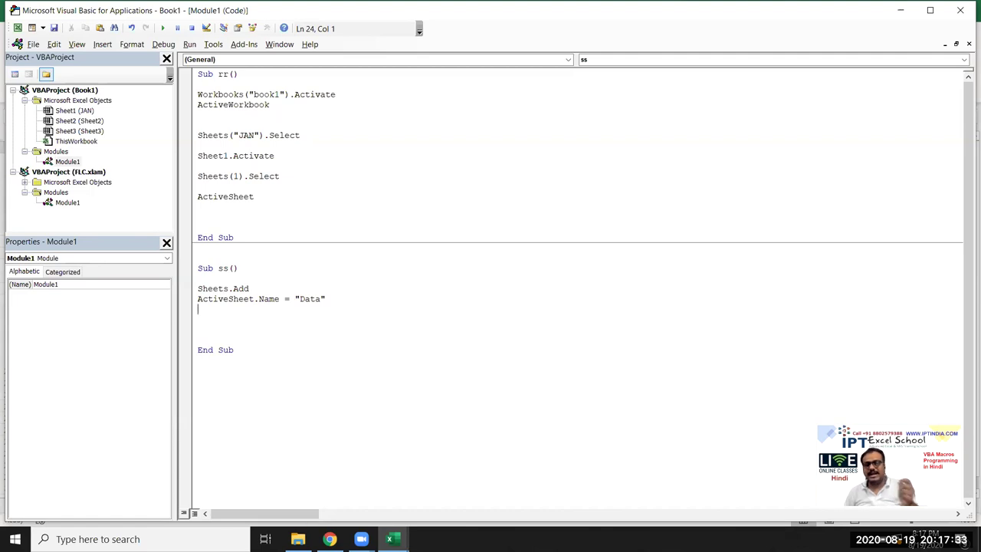
Start a one-line Sheets.Add.Name = "Data" statement on a new line
key("Return")
type("sheets.Ad")
key("Tab")
type(".name =\"Data\"")
Finish the Sheets.Add.Name = "Data" line and check the workbook's sheets
key("Return")
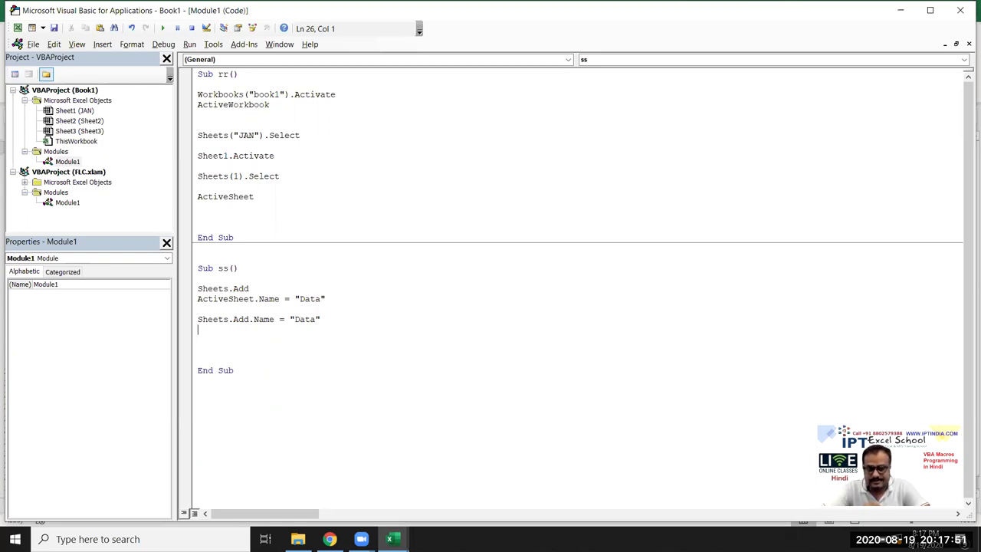
key("Return")
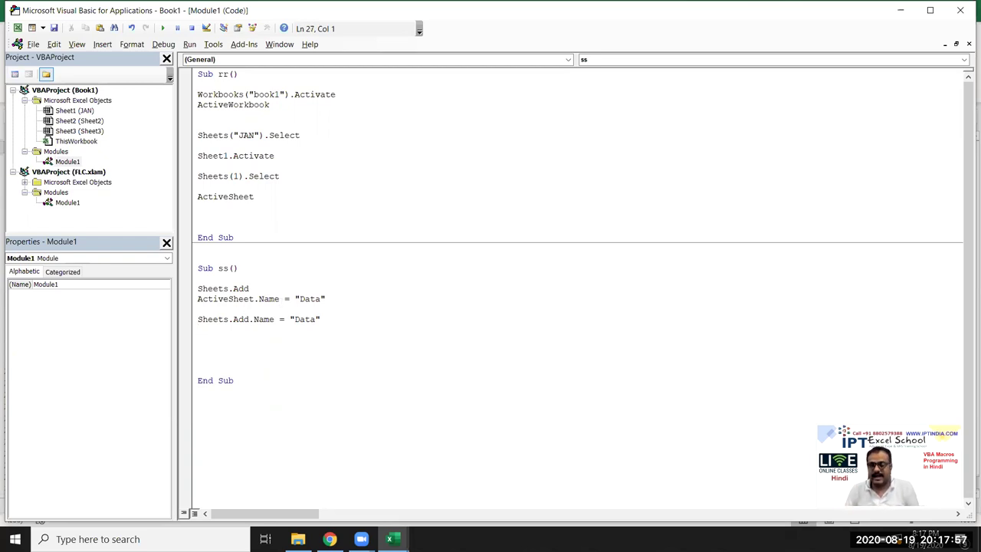
key("alt+F11")
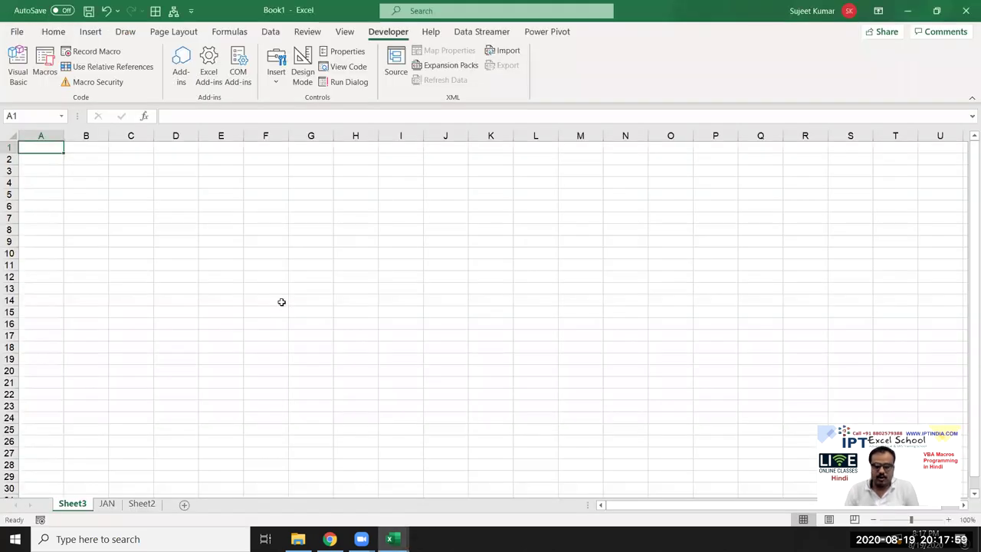
key("alt+F11")
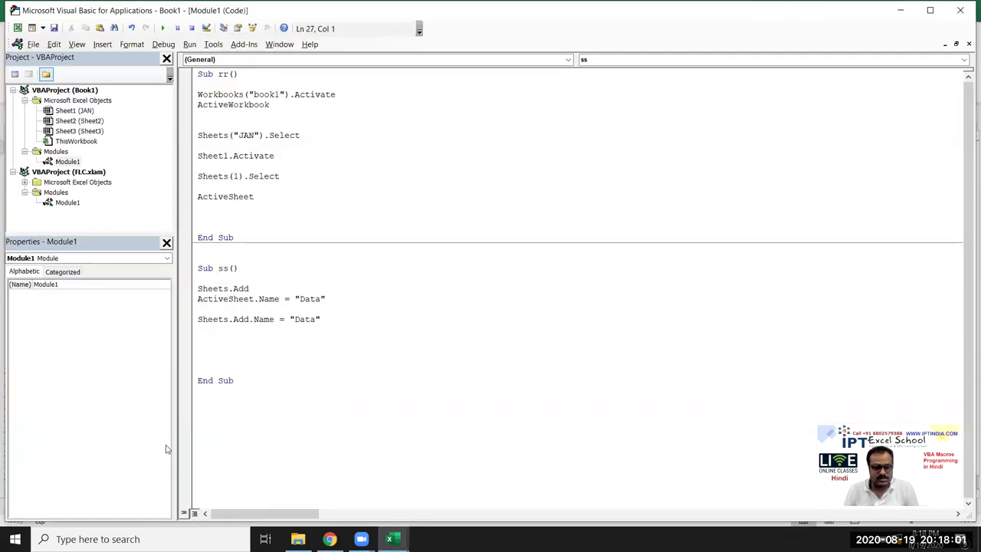
key("alt+F11")
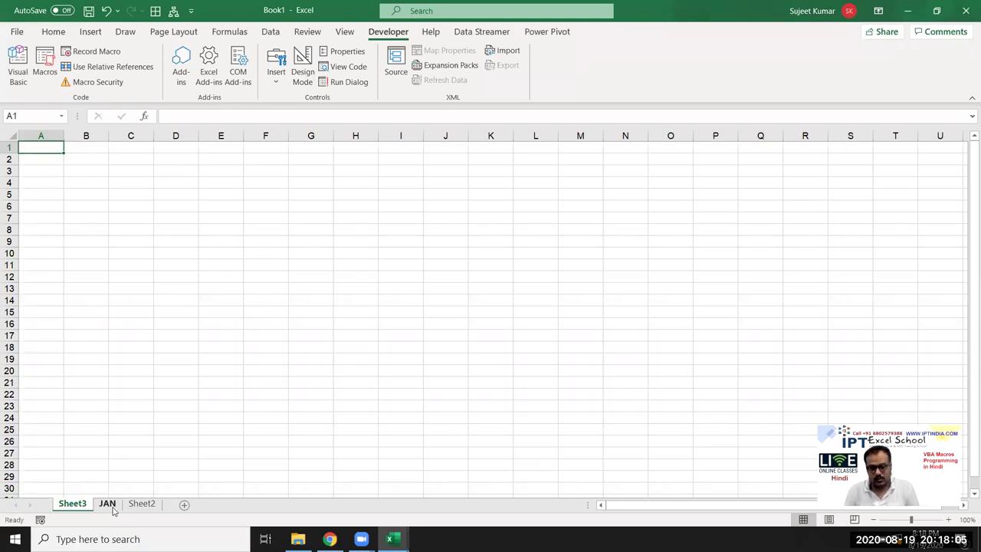
key("alt+F11")
Begin another Sheets.Add statement on the next line of ss
type("sheets")
key("BackSpace")
type(".a")
key("Tab")
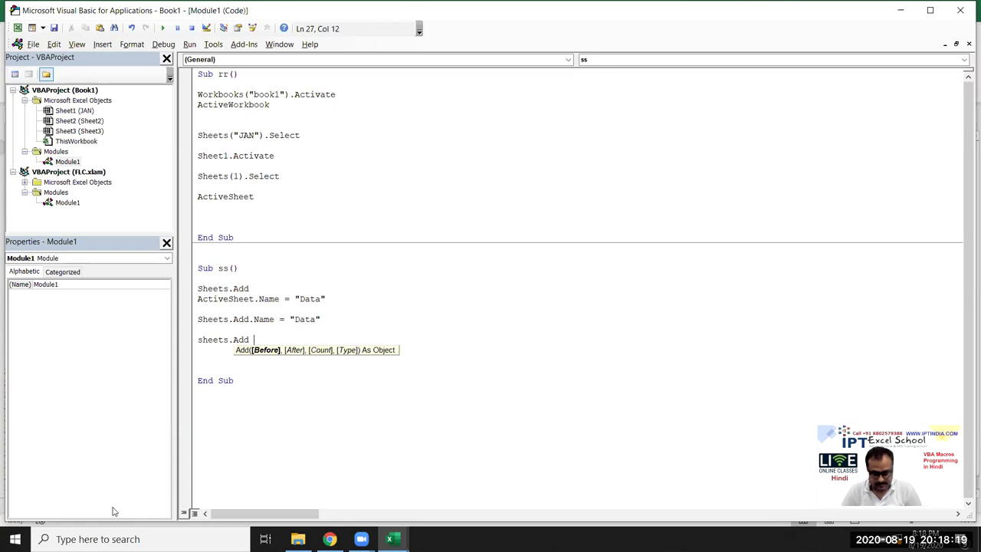
Give the new Sheets.Add an After argument of Sheets("Data")
type(",")
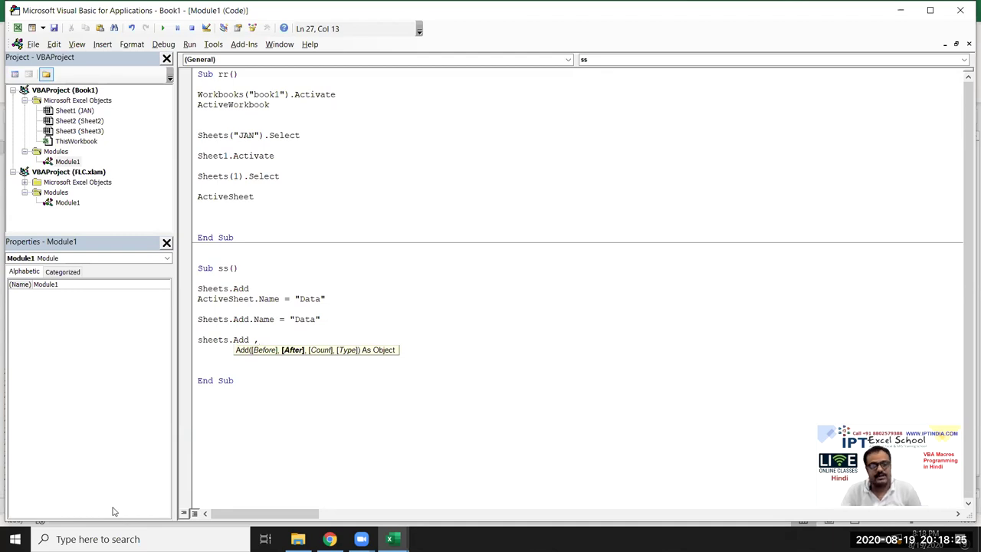
type("sheets")
key("BackSpace")
key("BackSpace")
key("BackSpace")
key("BackSpace")
key("BackSpace")
key("BackSpace")
type("\"jan\"")
key("BackSpace")
key("BackSpace")
key("BackSpace")
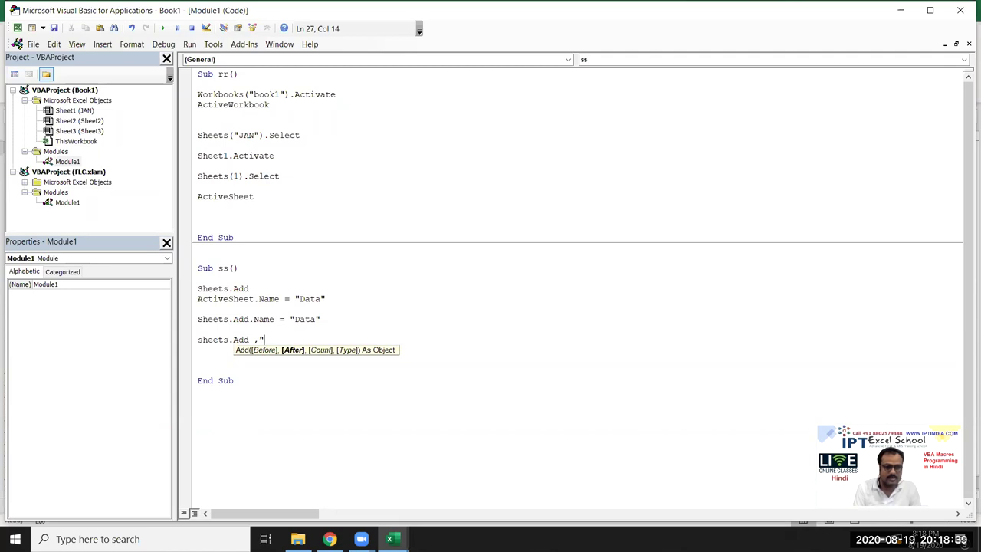
key("BackSpace")
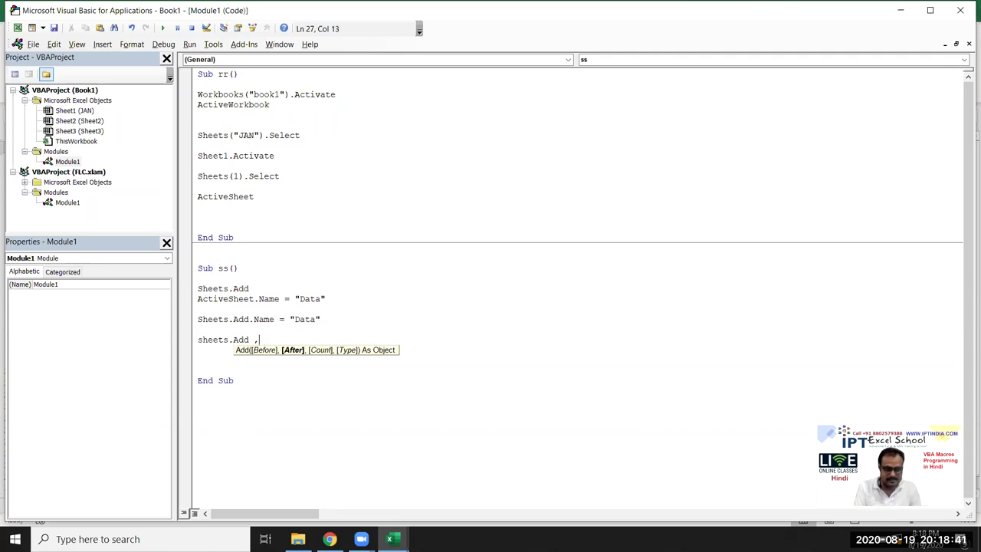
type("sheets(\"Data\")")
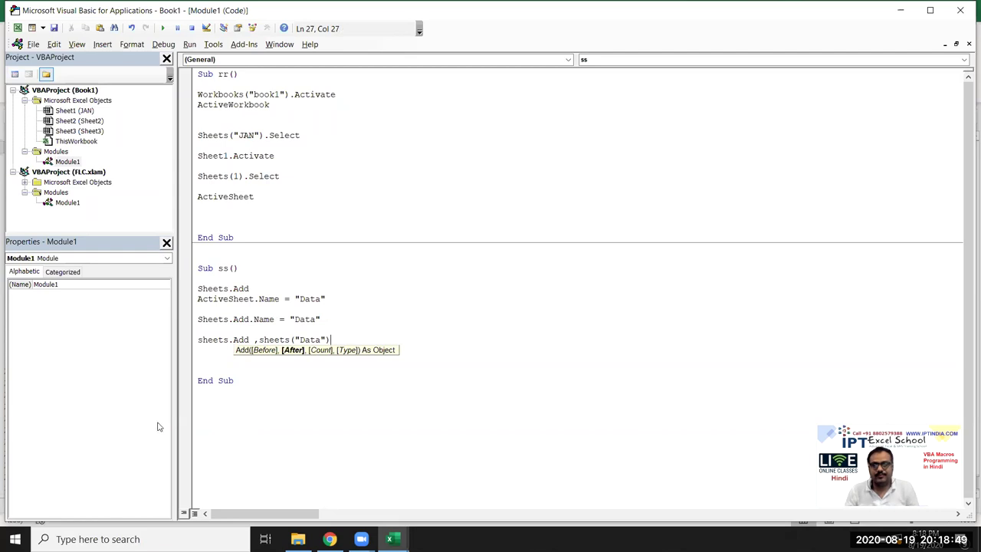
key("Down")
Change the After sheet from Data to JAN, then view the workbook
double_click(314, 341)
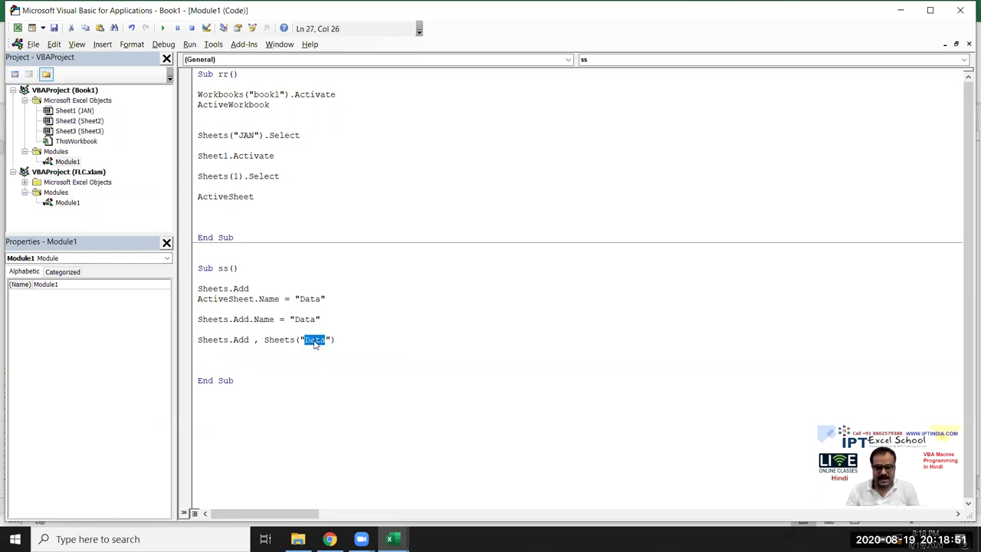
type("JAN")
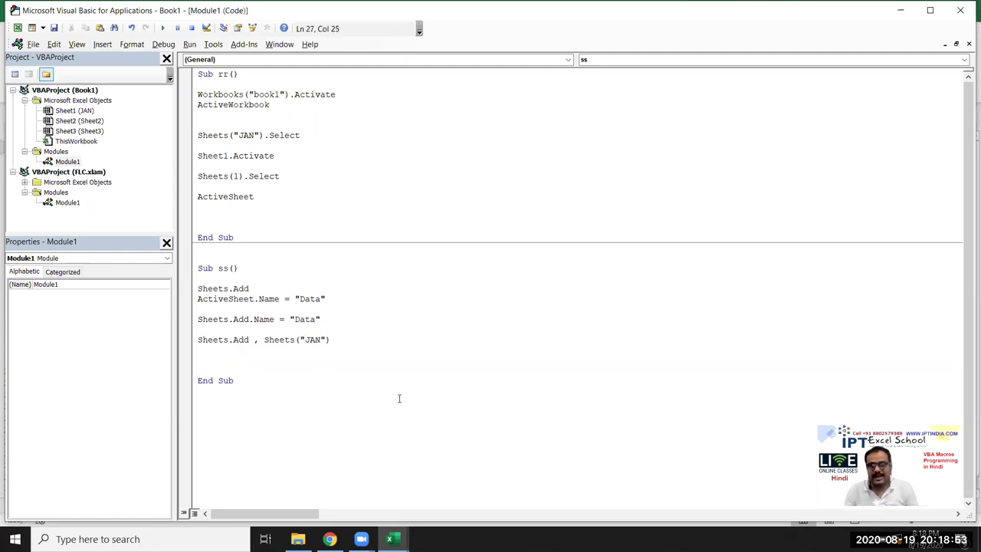
left_click(359, 376)
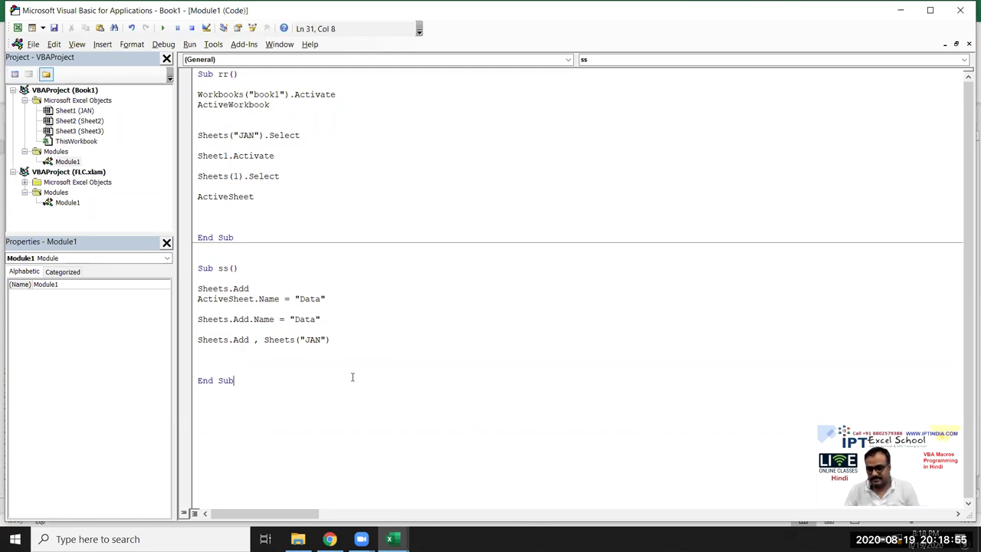
double_click(314, 339)
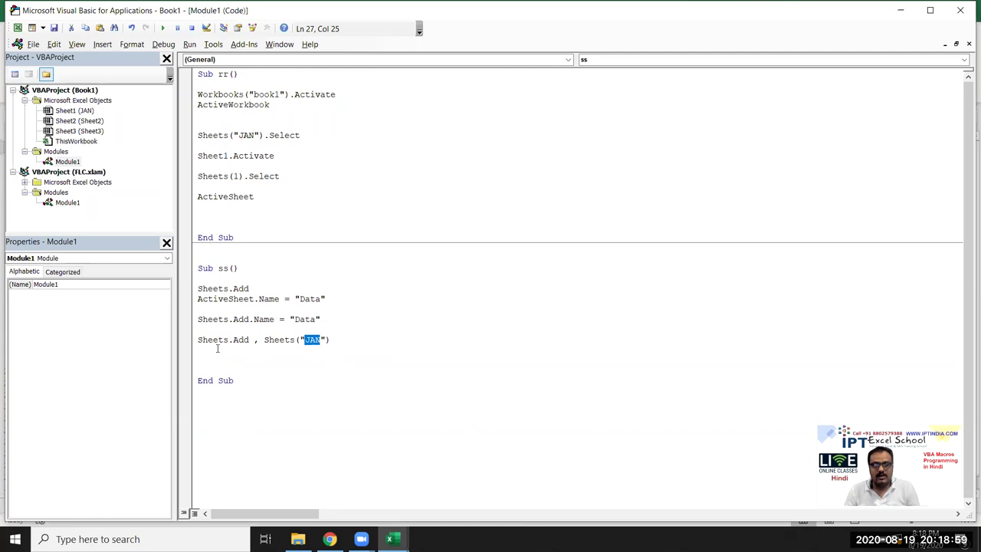
key("alt+F11")
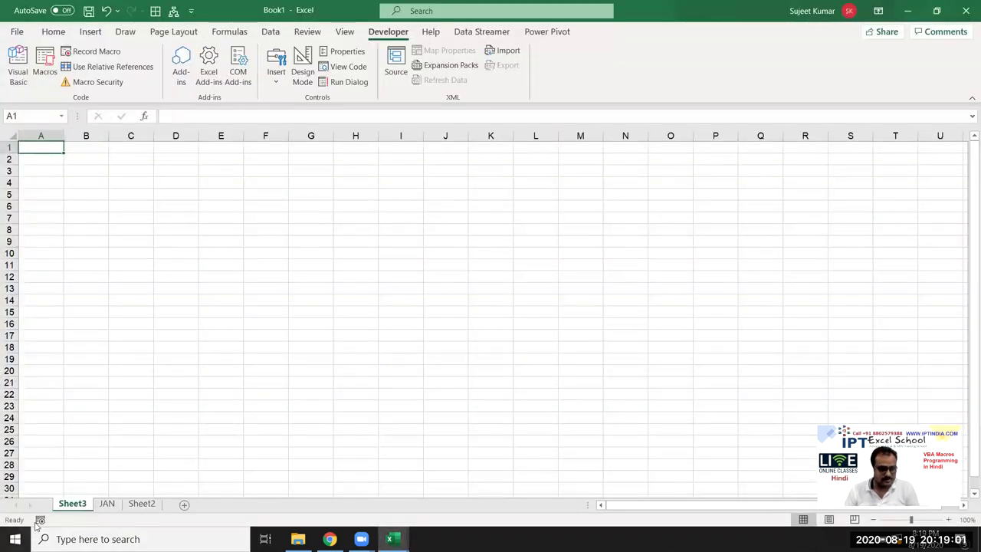
Add a Sheets.Add , Sheets(3) line below the JAN statement
key("alt+F11")
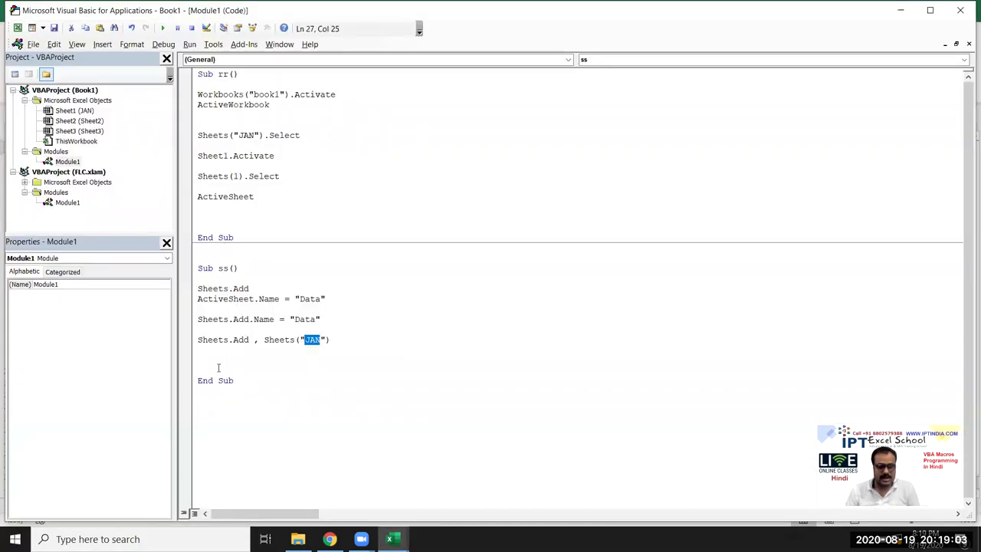
left_click(212, 349)
type("sheets.af")
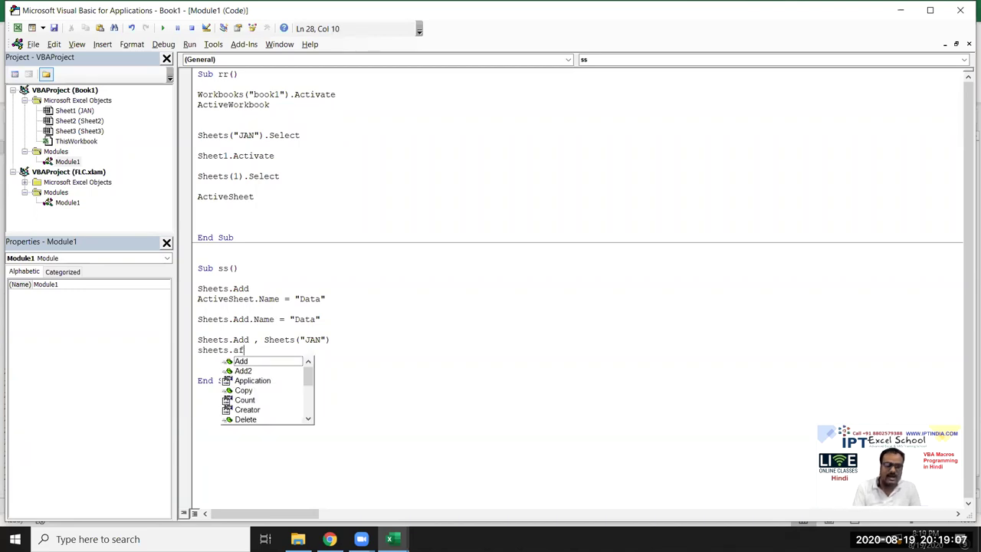
key("Tab")
type(",")
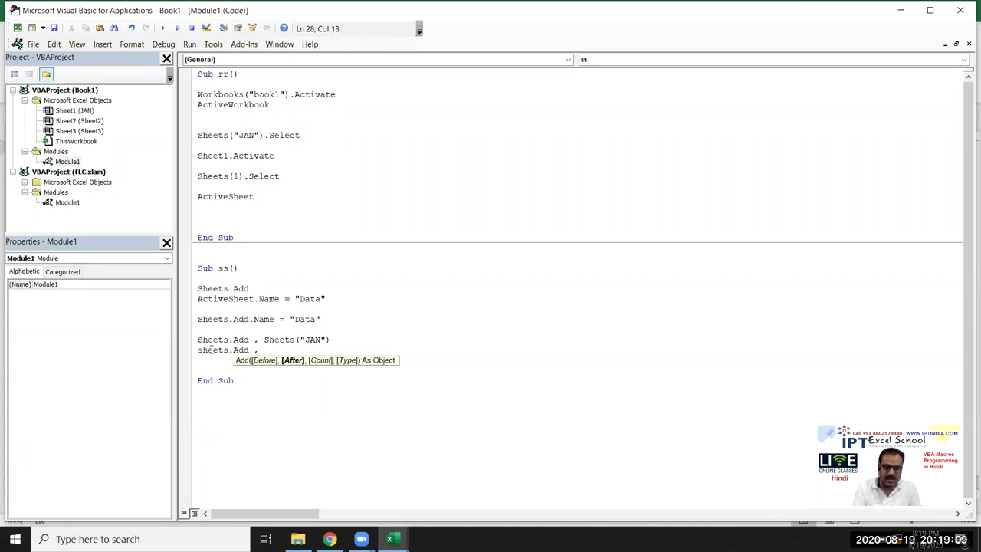
type("sheets")
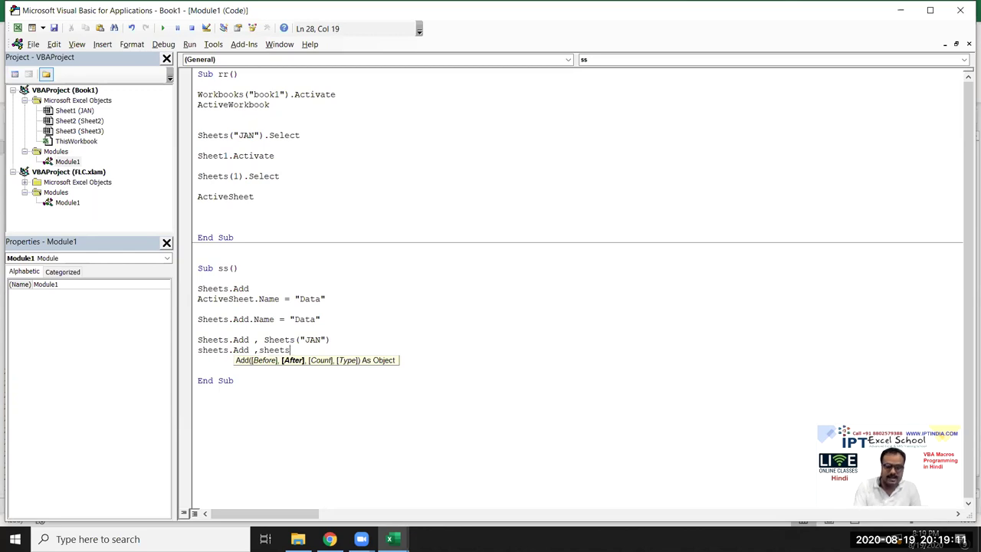
type("(3)")
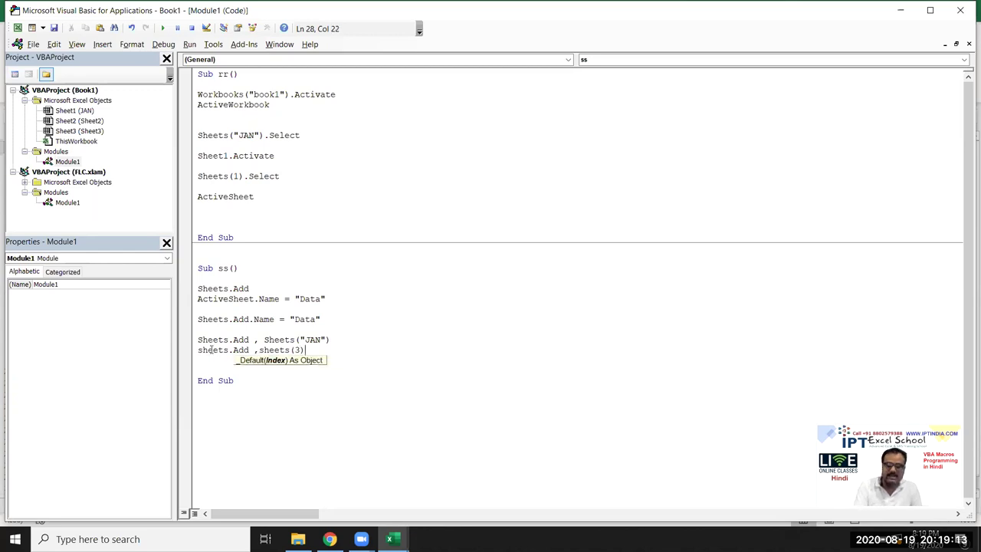
left_click(235, 412)
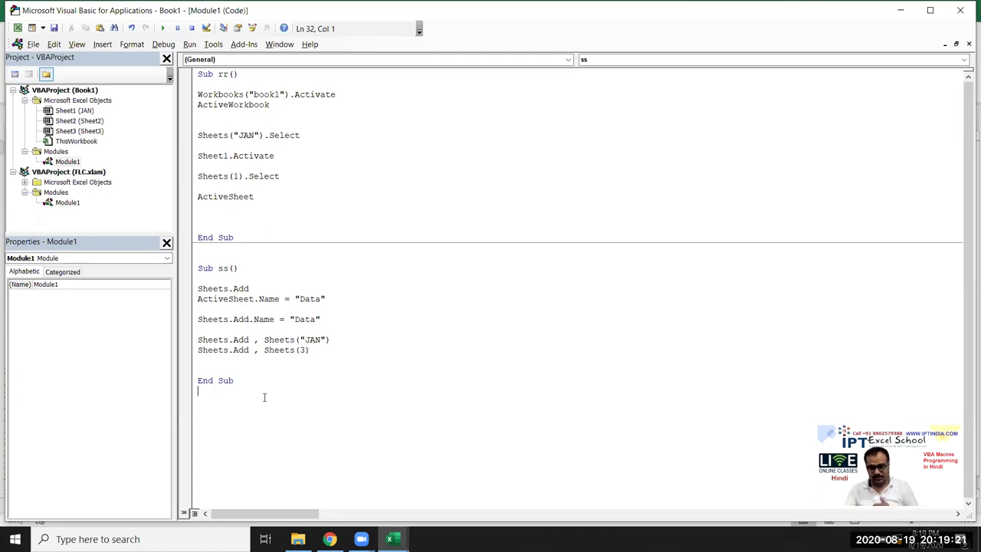
Replace 3 with Sheets.Count so the new sheet goes after the last one
double_click(302, 350)
type("shee")
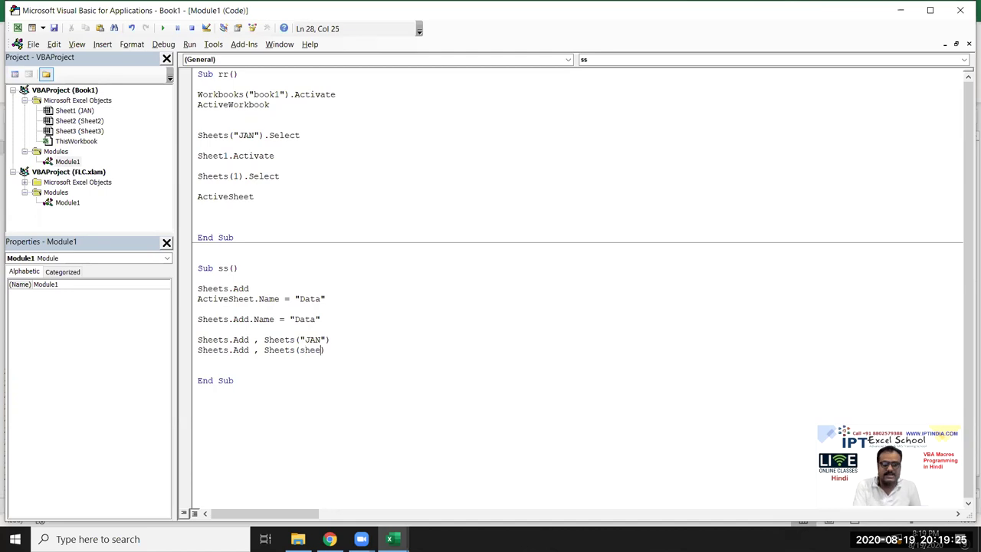
type("ts.cou")
key("Tab")
key("Return")
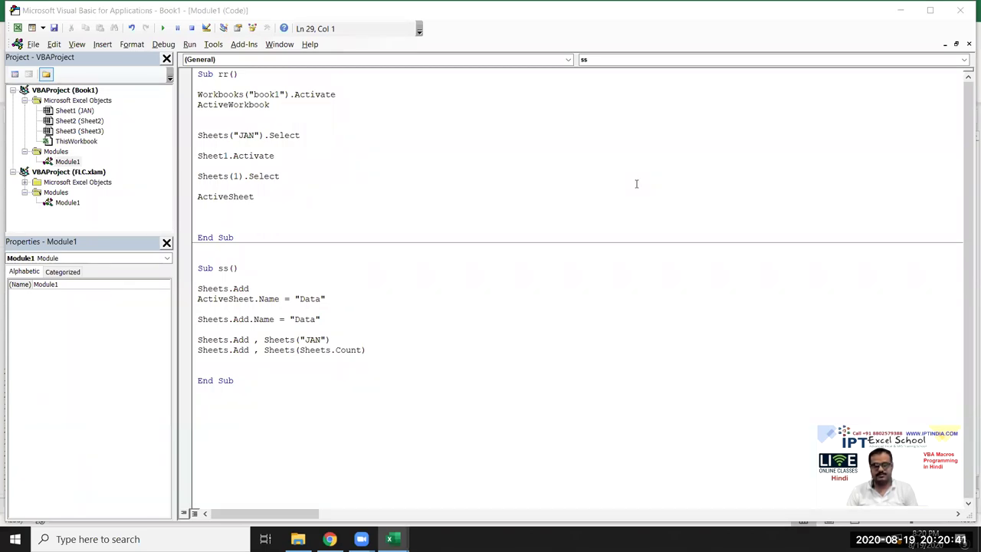
Highlight Sheets and Count in Sheets(Sheets.Count), then add a blank line below that statement
left_click(345, 375)
double_click(315, 350)
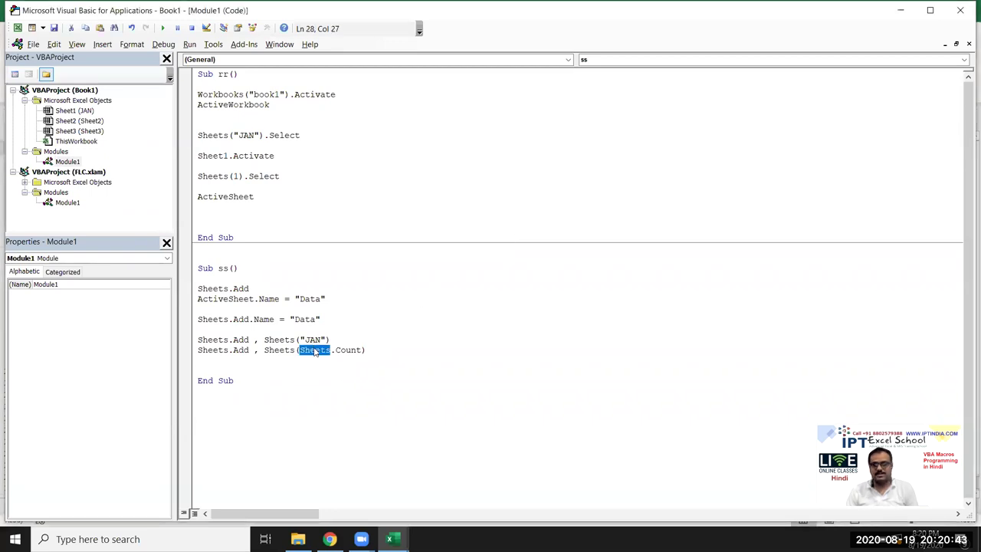
double_click(341, 350)
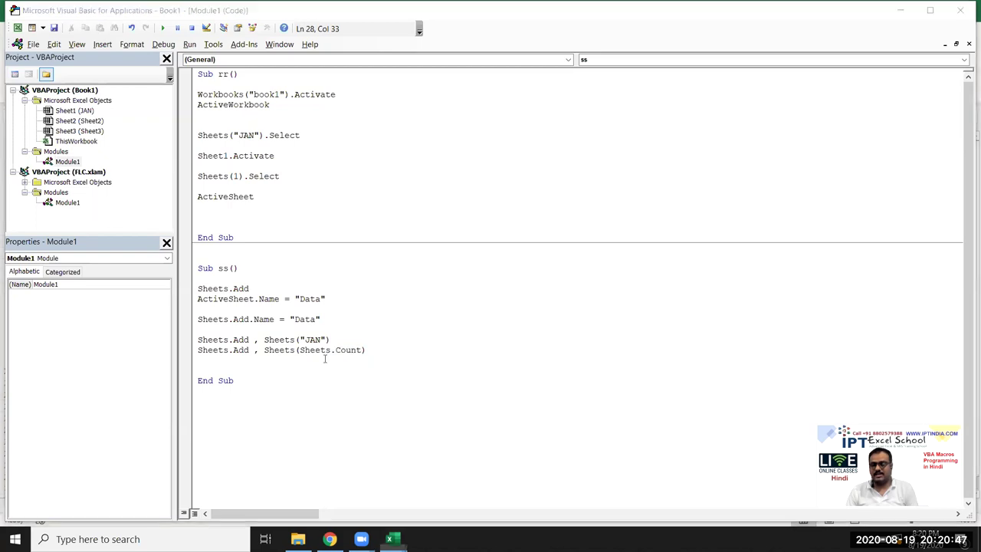
key("alt+Tab")
key("alt+Tab")
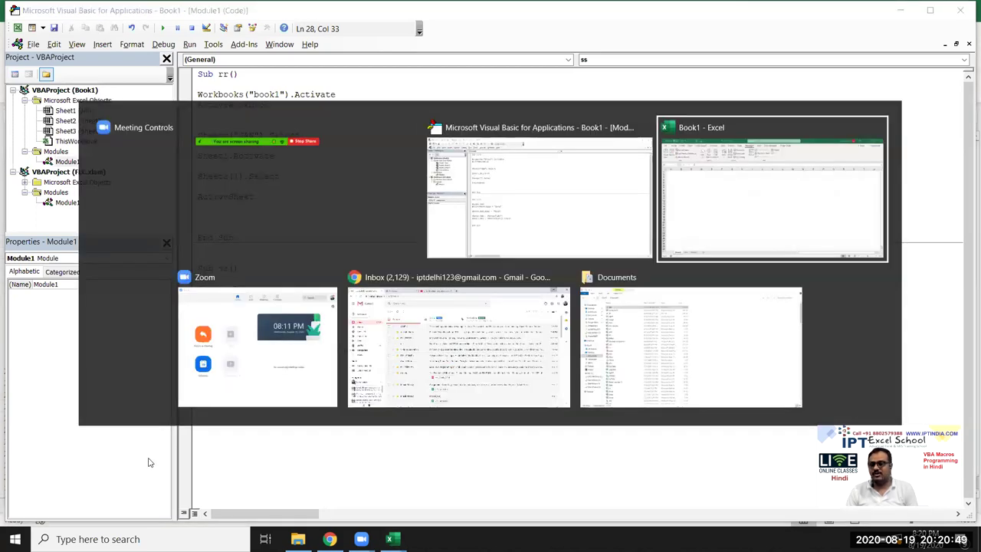
key("alt+Tab")
key("alt+Tab")
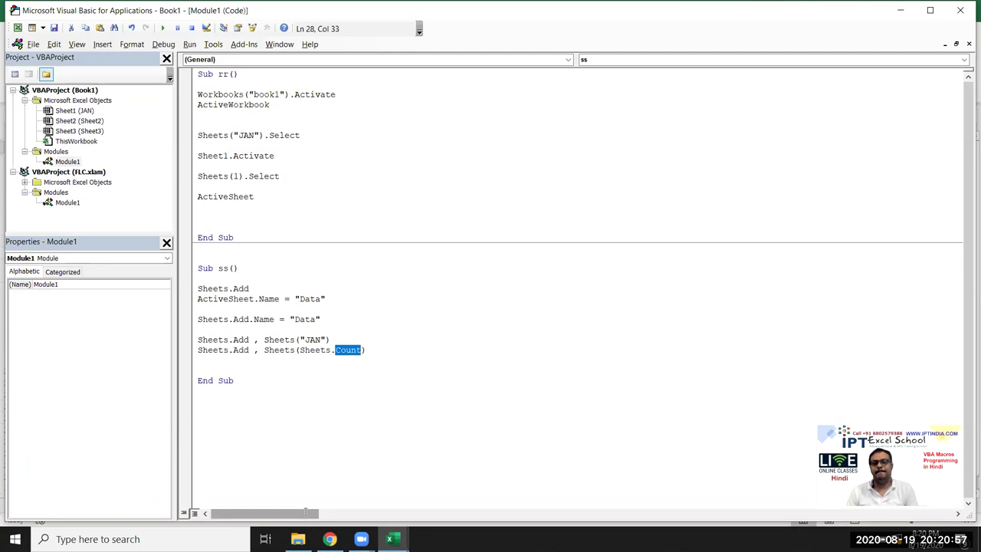
left_click_drag(299, 350, 358, 350)
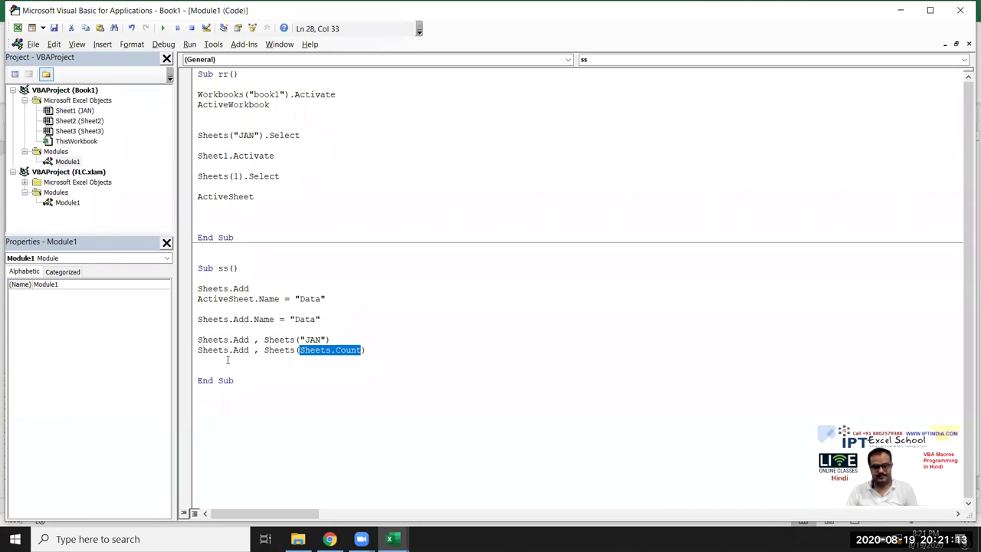
left_click(227, 360)
key("Return")
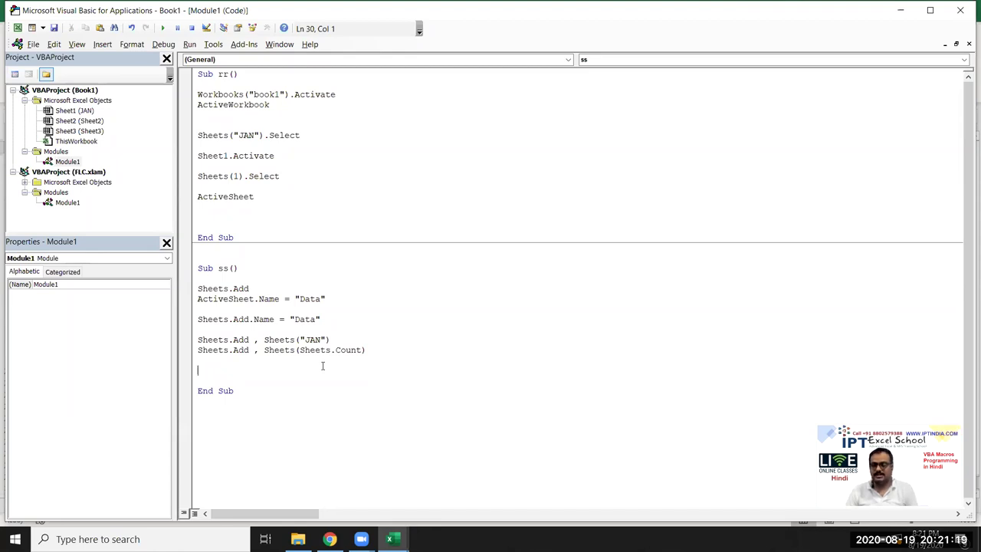
Add Sheets.Add , , 10 below the Sheets.Count line and remove the extra blank line
type("s")
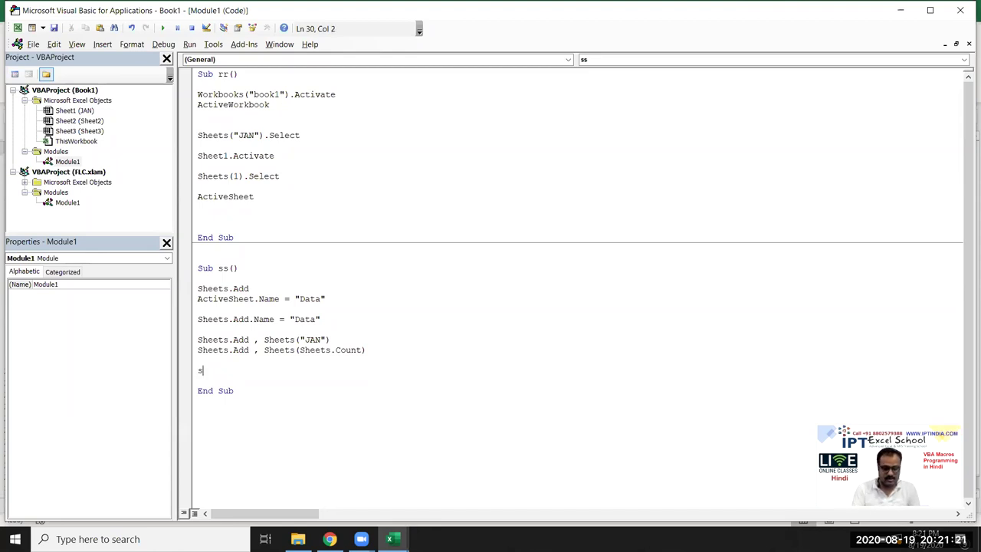
type("ets.a")
key("Tab")
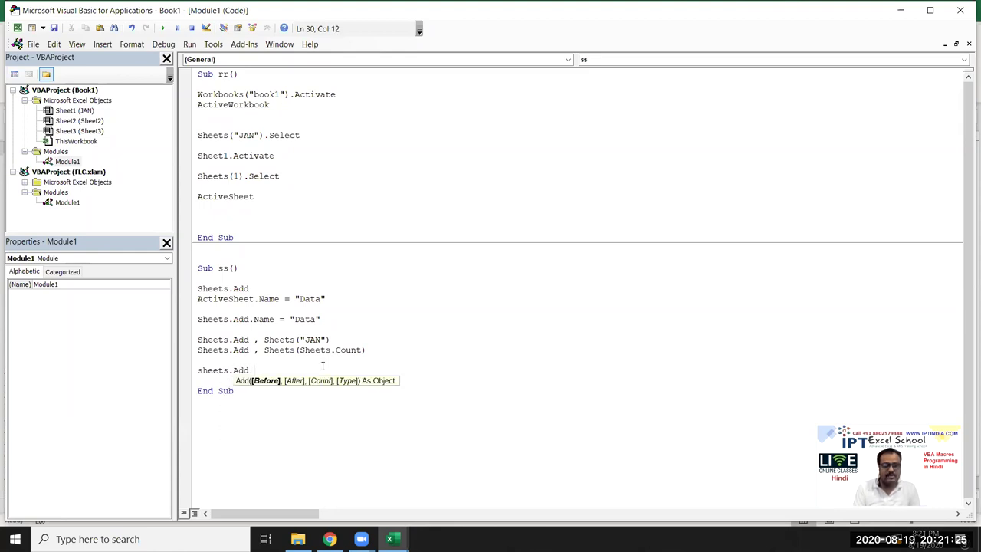
type(",,10")
key("Return")
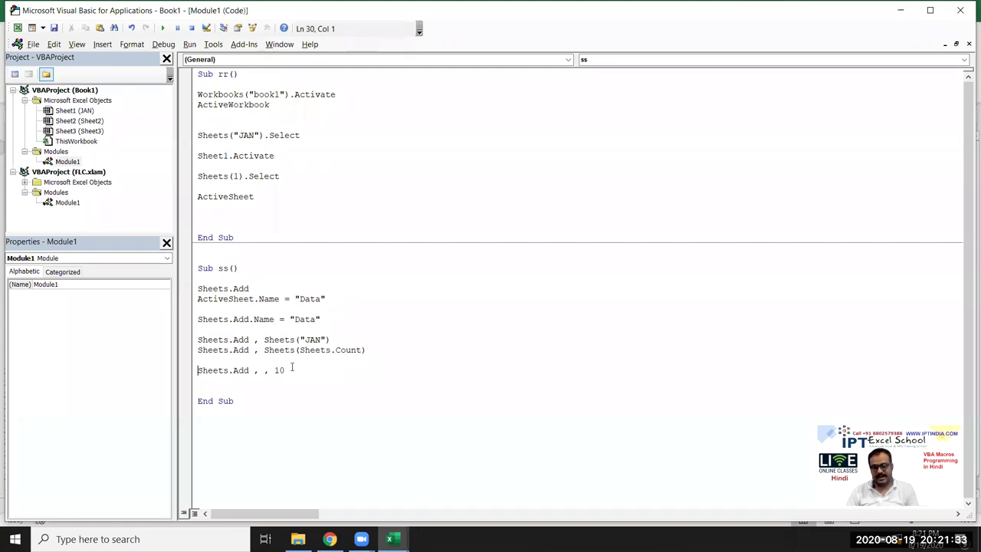
left_click(216, 357)
key("Delete")
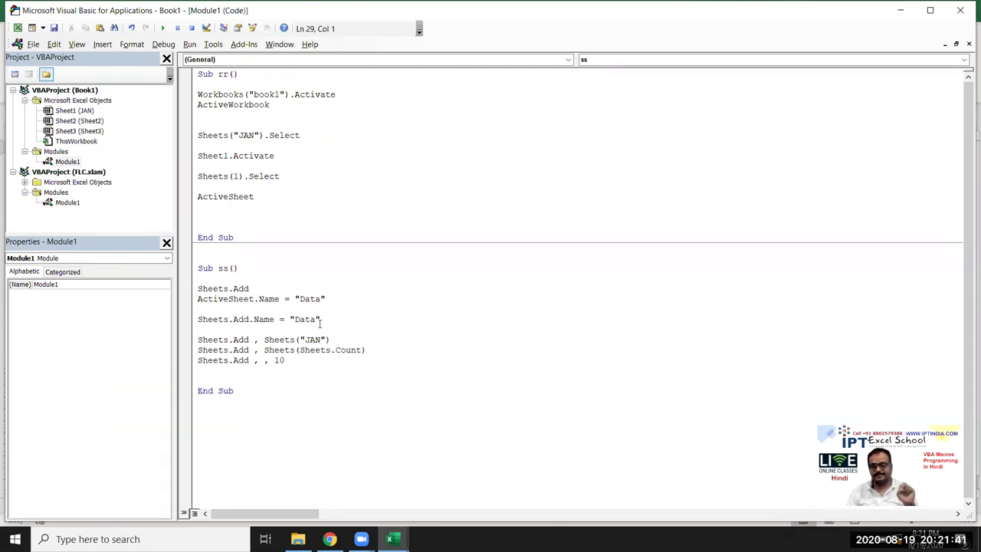
left_click(225, 372)
key("Return")
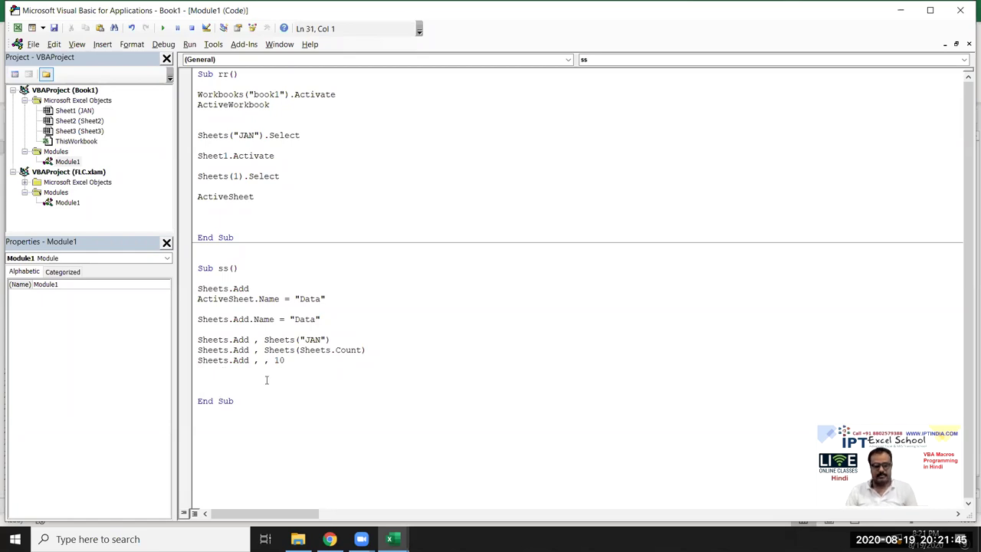
key("alt+Tab")
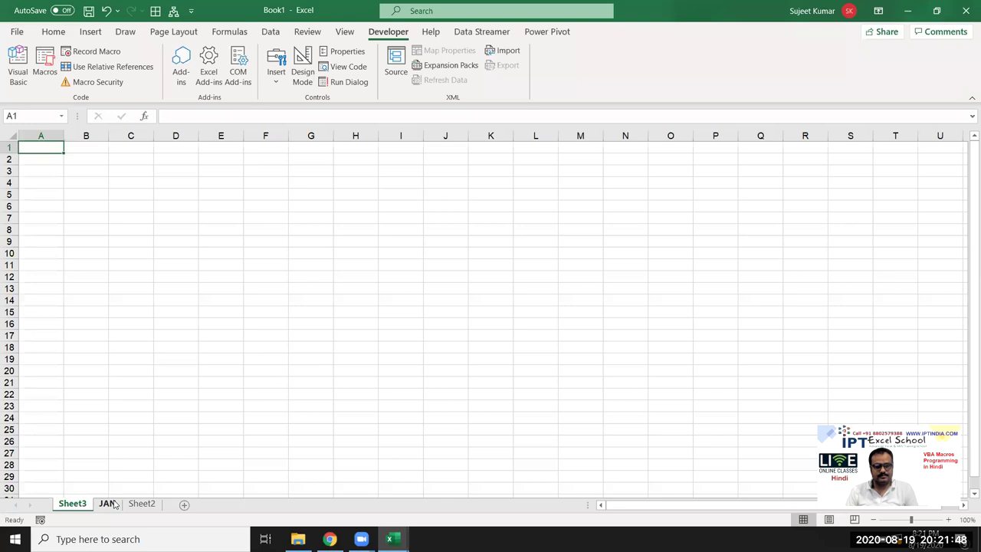
left_click(118, 499)
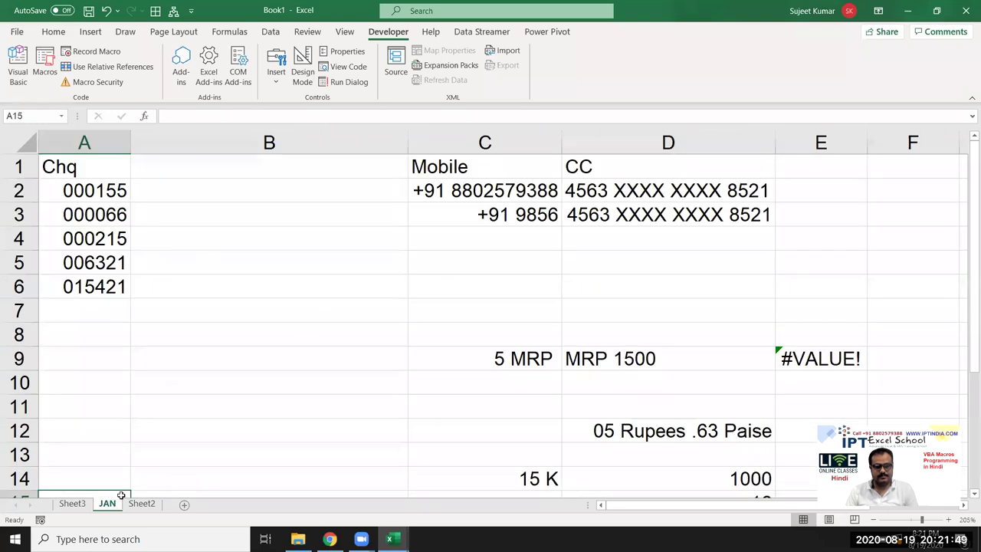
key("alt+Tab")
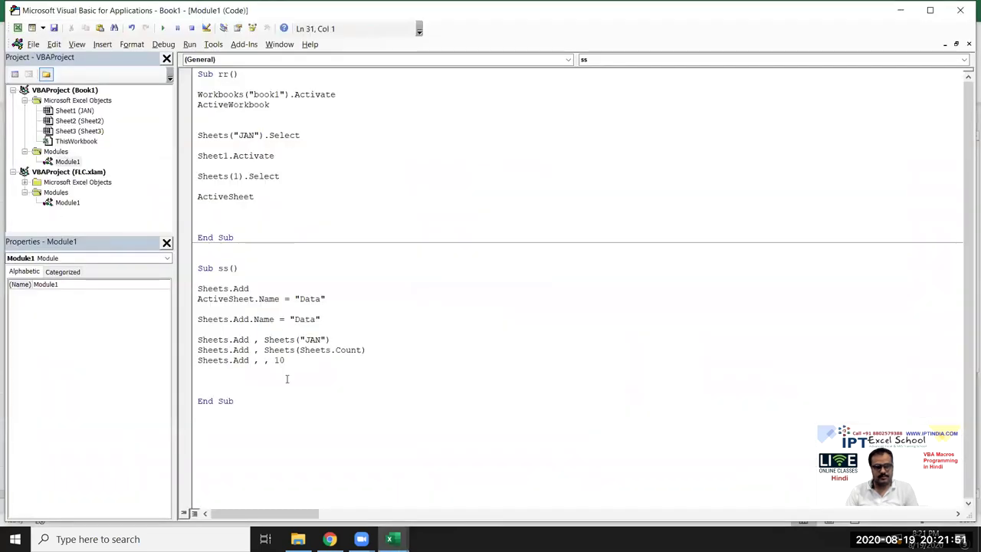
left_click(286, 360)
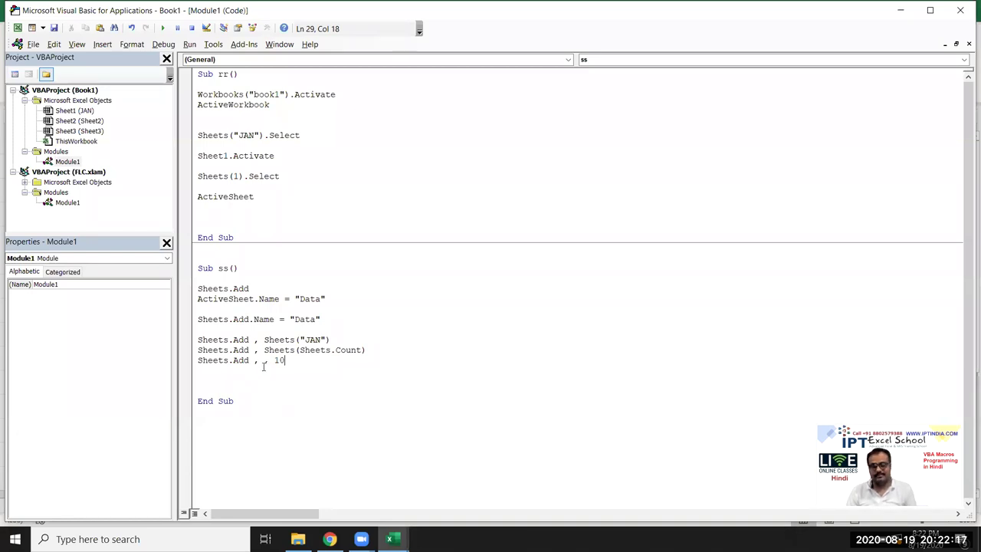
Paste Sheets(Sheets.Count) between the commas so the line reads Sheets.Add , Sheets(Sheets.Count), 10
left_click_drag(269, 349, 265, 339)
left_click(269, 350)
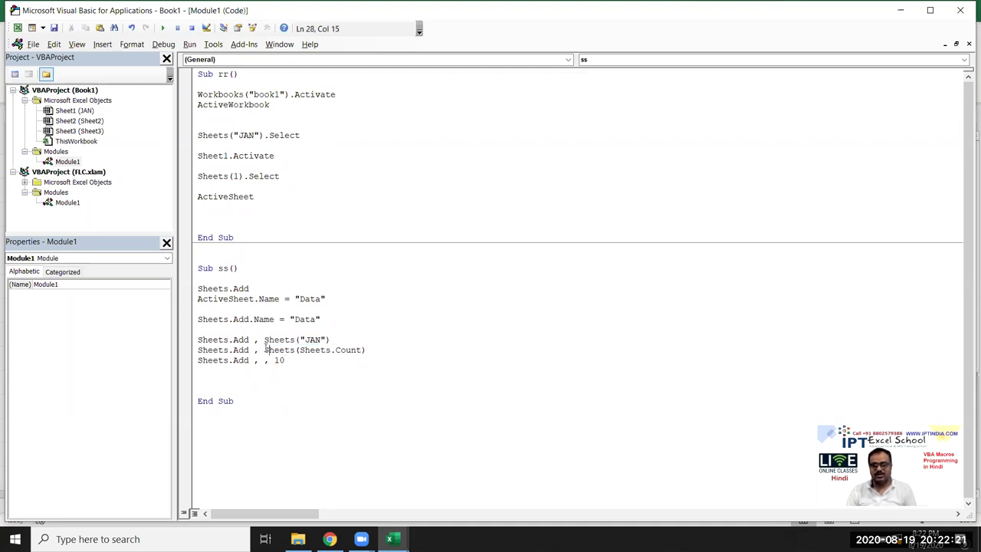
left_click_drag(267, 349, 366, 350)
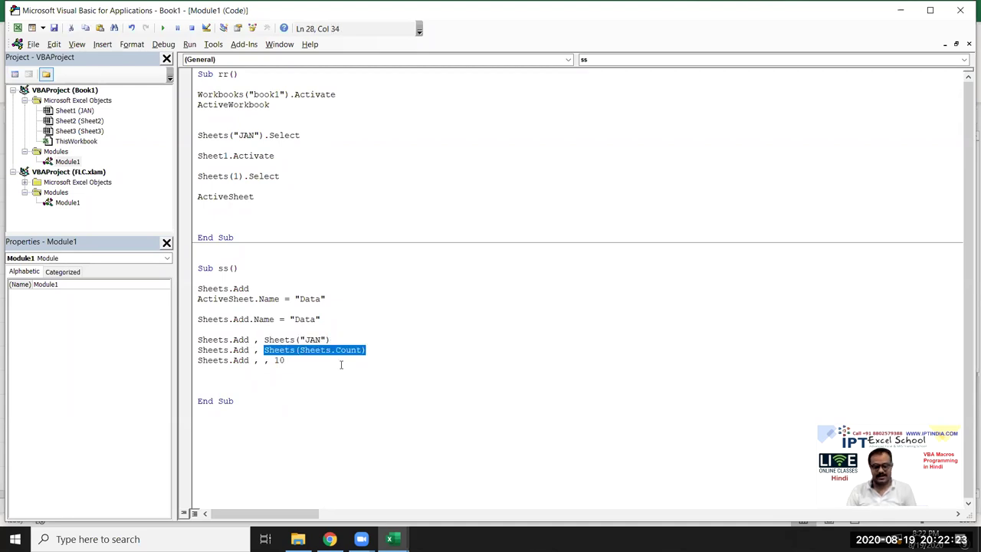
key("Right")
left_click_drag(264, 349, 366, 350)
key("ctrl+c")
left_click(260, 361)
key("ctrl+v")
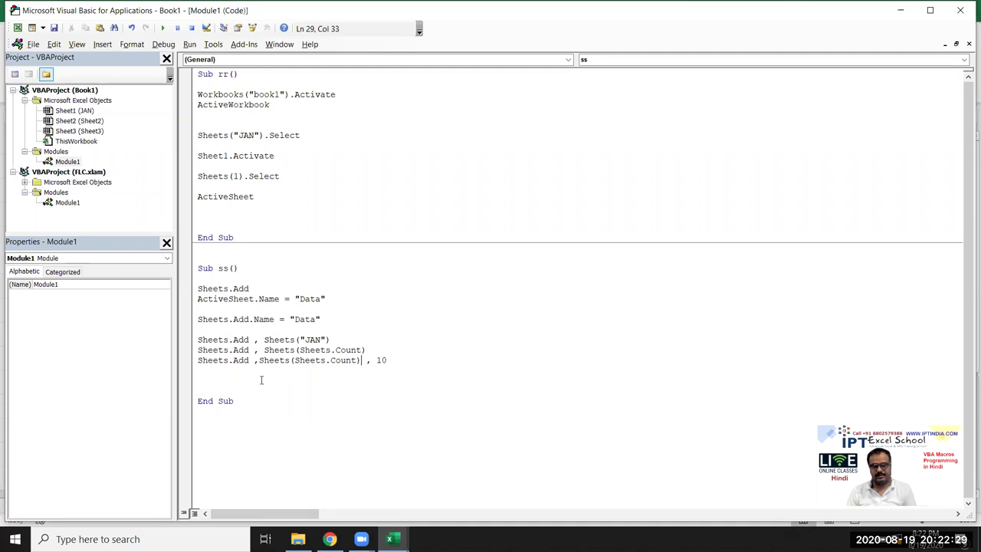
left_click(265, 371)
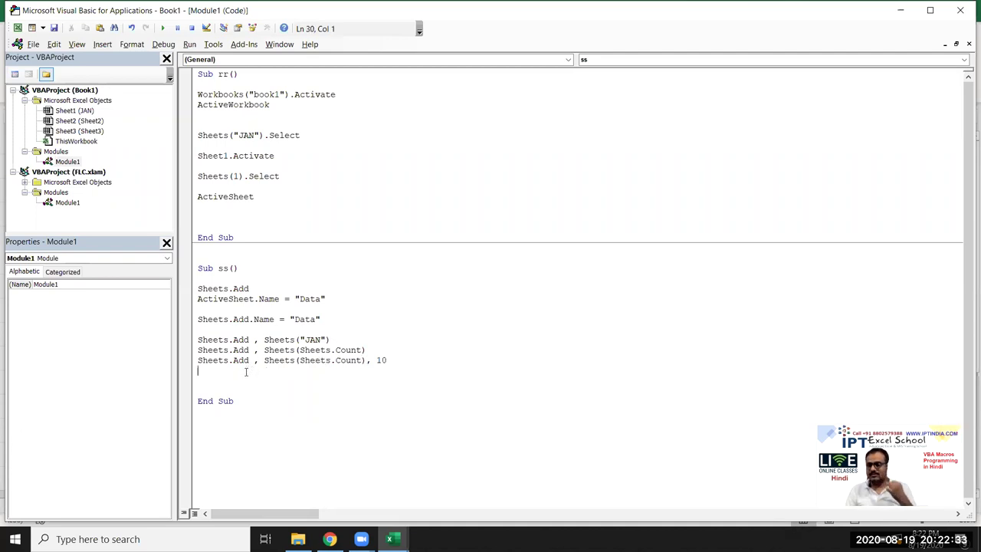
key("alt+Tab")
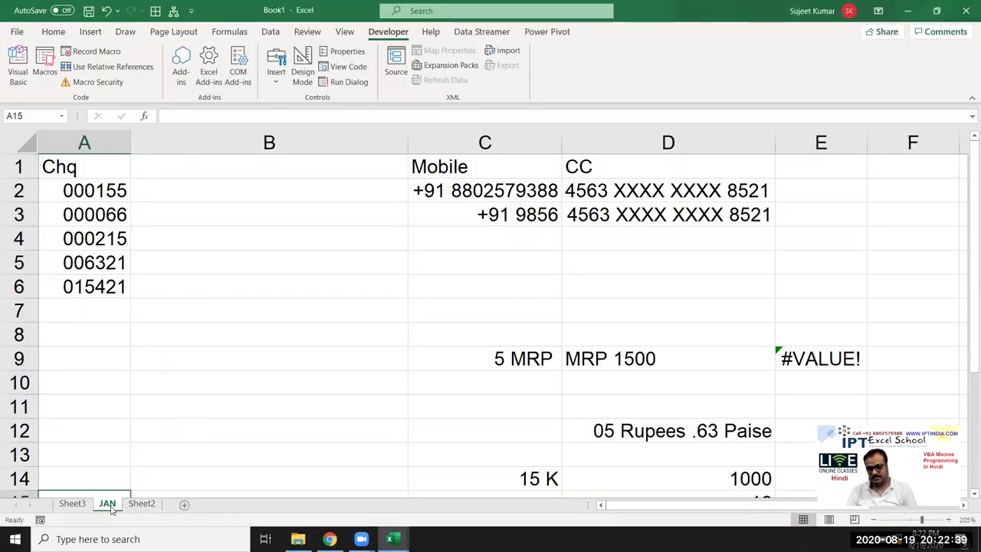
Select and copy the entire JAN sheet, then clear the selection
left_click(23, 143)
key("ctrl+c")
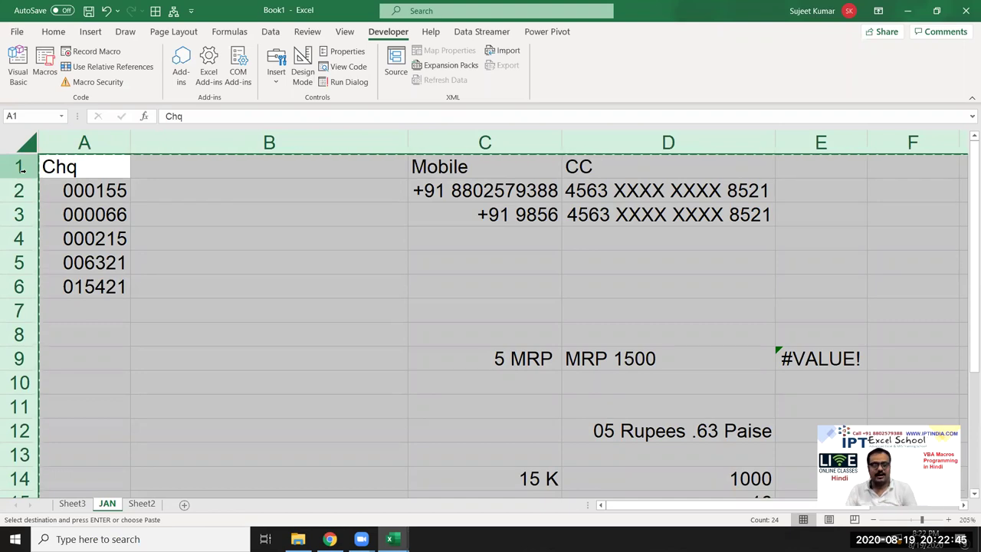
left_click(191, 407)
Set JAN's Move or Copy to a copy in (new book), then cancel without copying
right_click(110, 504)
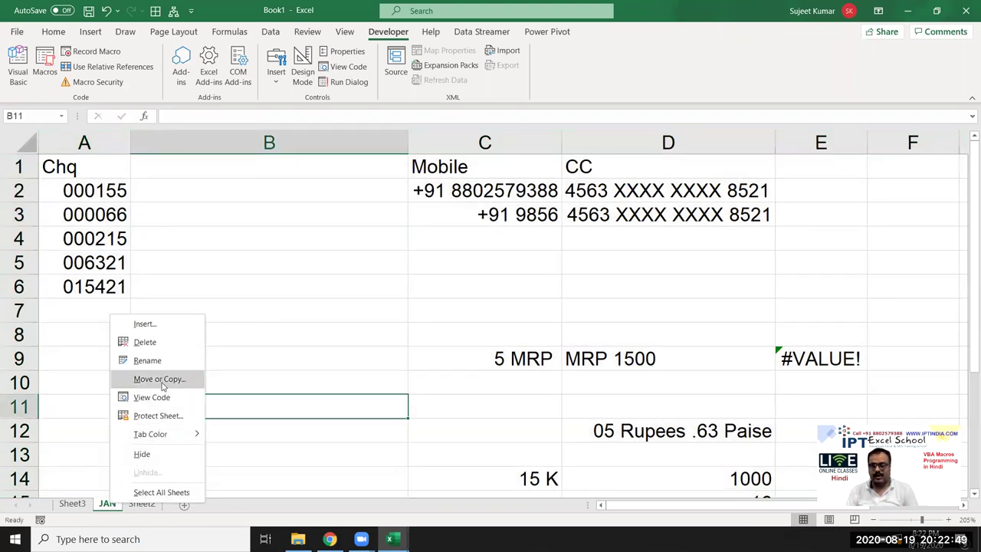
left_click(162, 378)
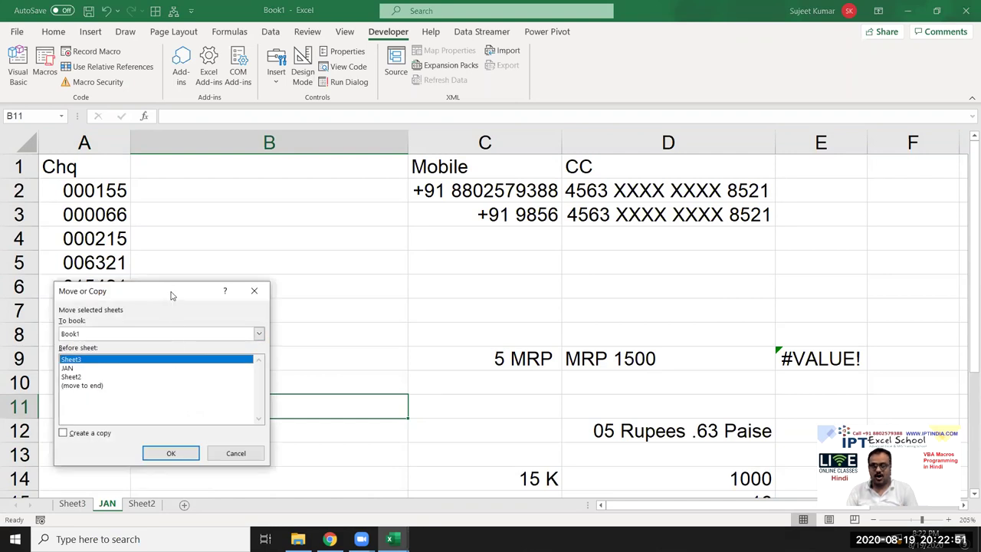
left_click_drag(171, 296, 413, 243)
left_click(321, 380)
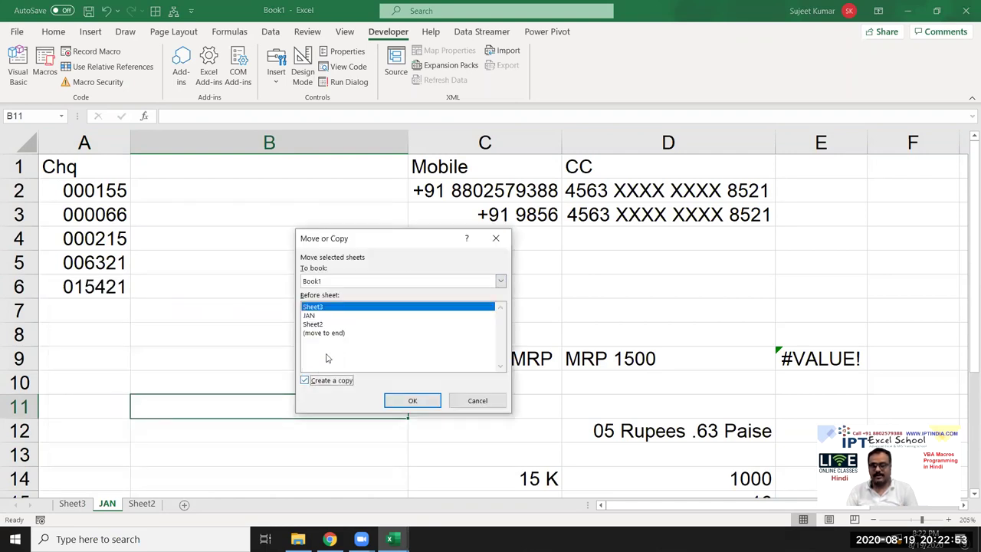
left_click(340, 281)
left_click(335, 294)
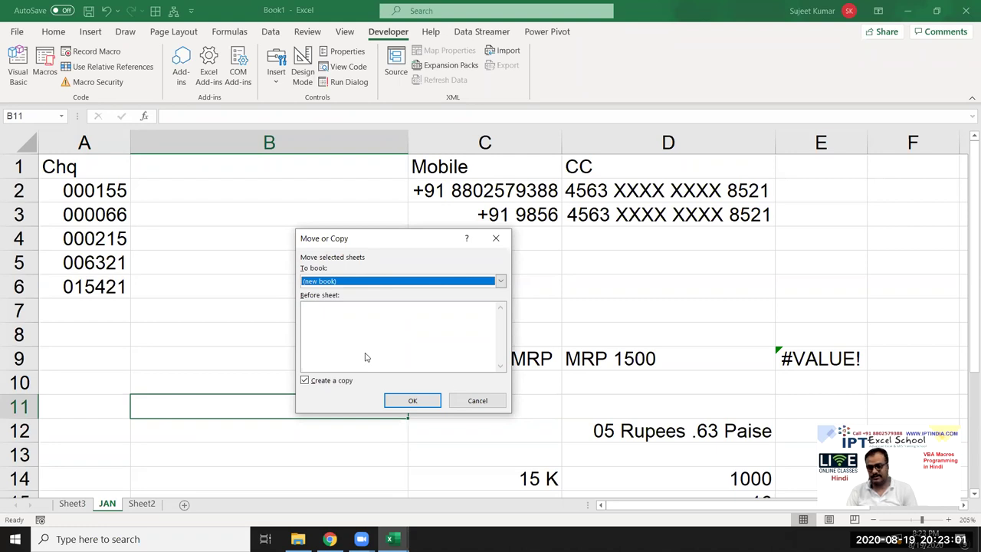
key("Escape")
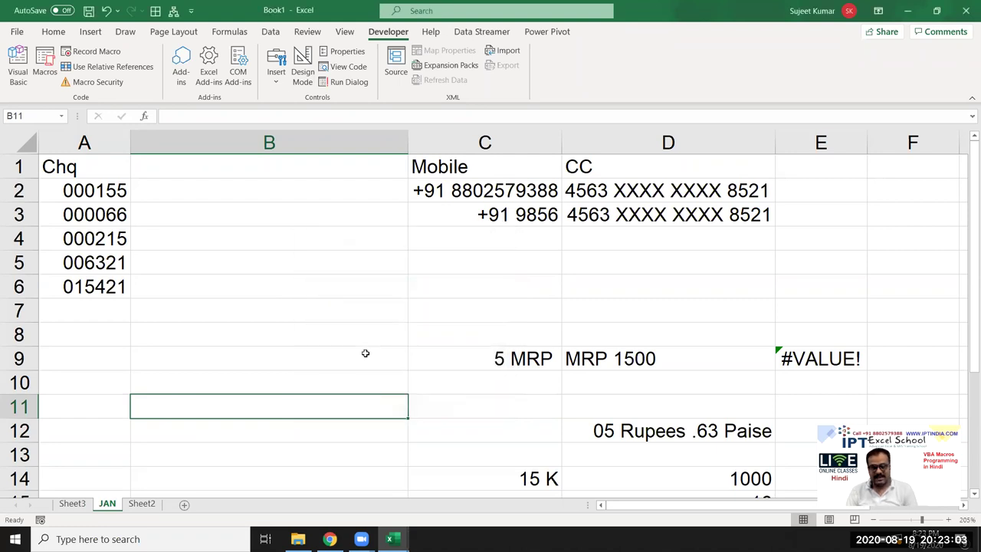
Return to the VBA editor and select the Sheets("JAN").Select through ActiveSheet lines in rr
key("alt+F11")
key("Return")
key("alt+F11")
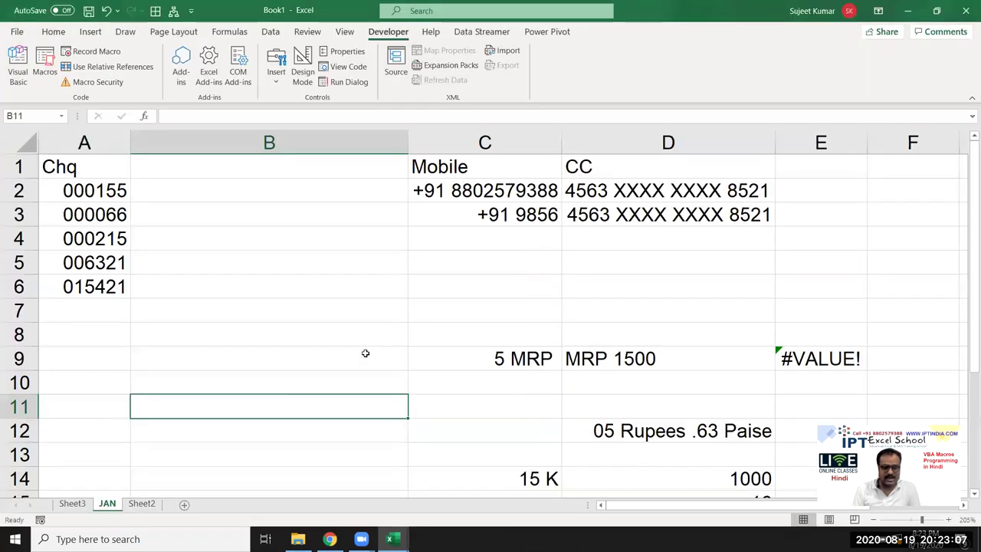
key("alt+F11")
left_click_drag(259, 196, 201, 115)
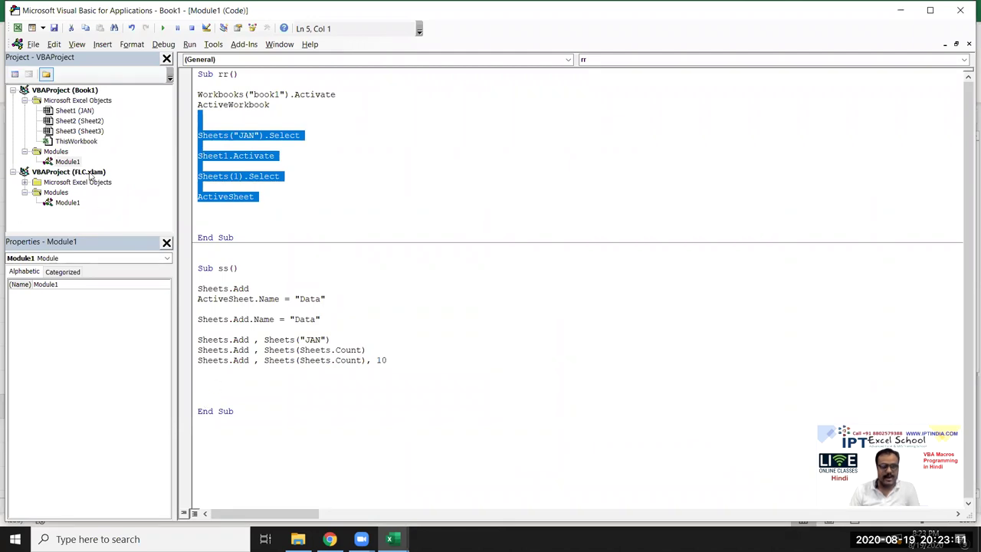
Add a Sheet1.Copy statement on the empty line above End Sub in ss
left_click(217, 389)
type("heet1.")
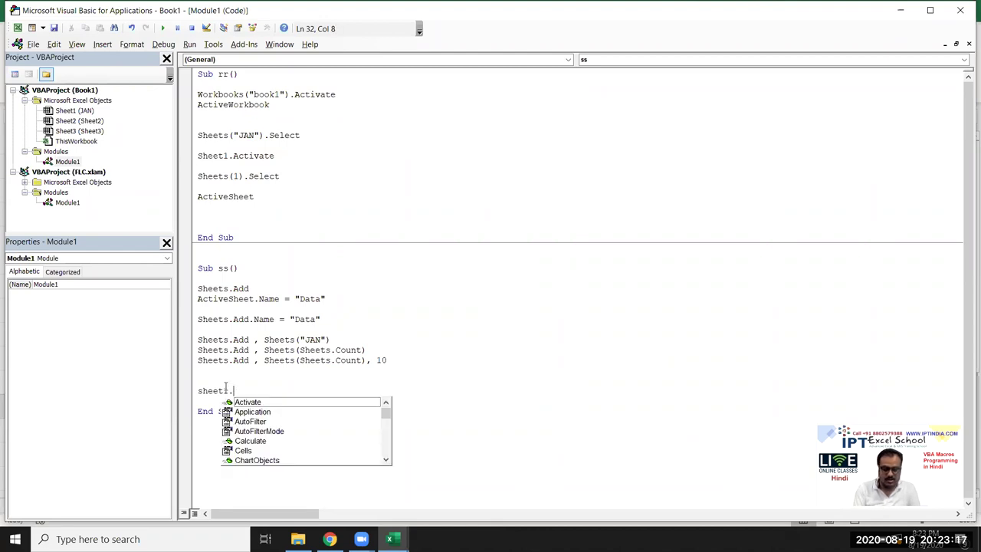
type("copy")
key("Tab")
key("Return")
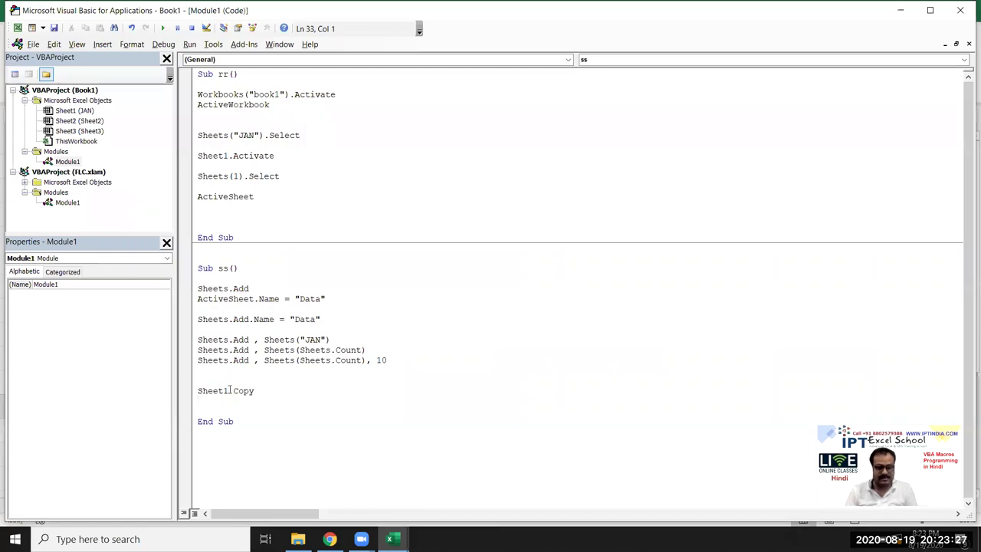
key("alt+F11")
Copy the JAN sheet into a new workbook using Move or Copy with (new book)
right_click(109, 503)
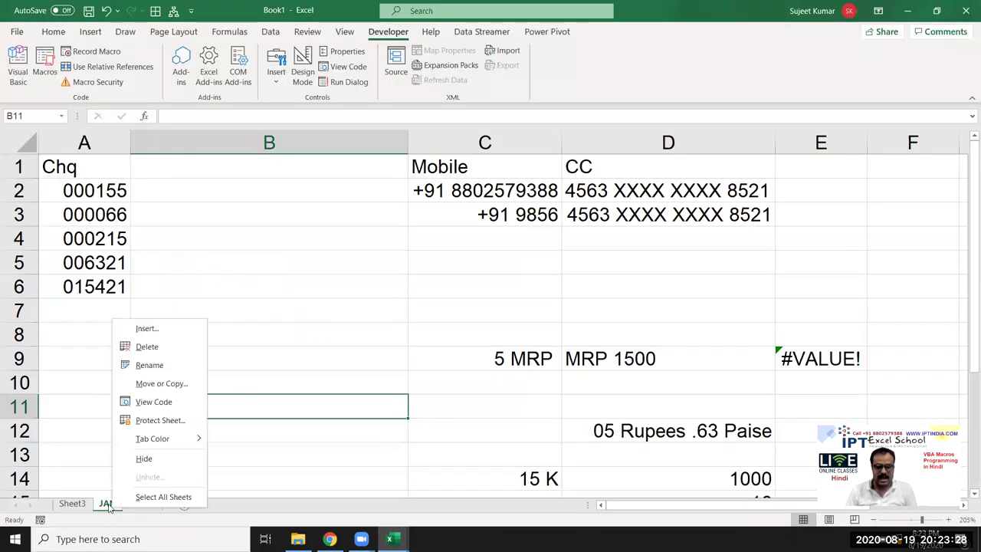
left_click(161, 384)
left_click(86, 435)
left_click(158, 338)
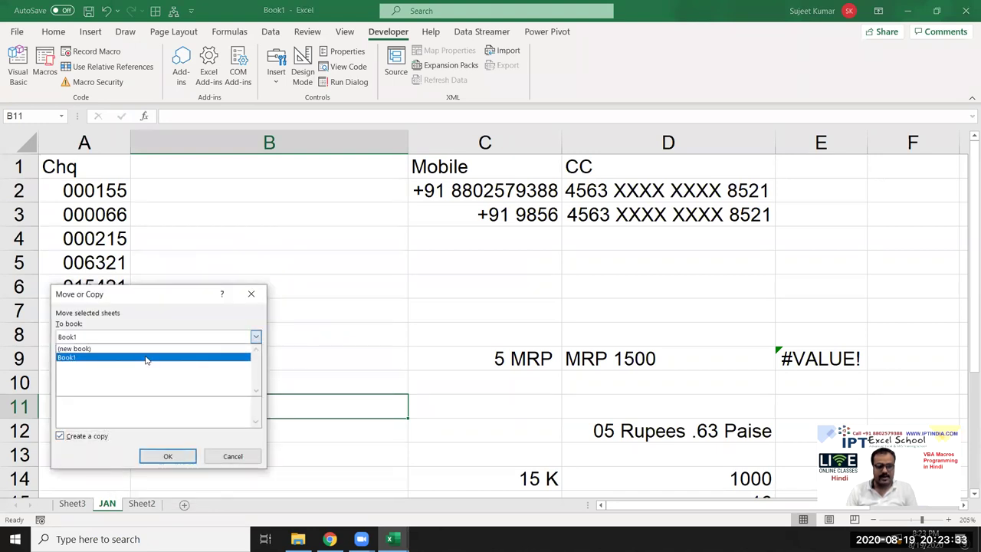
left_click(149, 348)
left_click(167, 454)
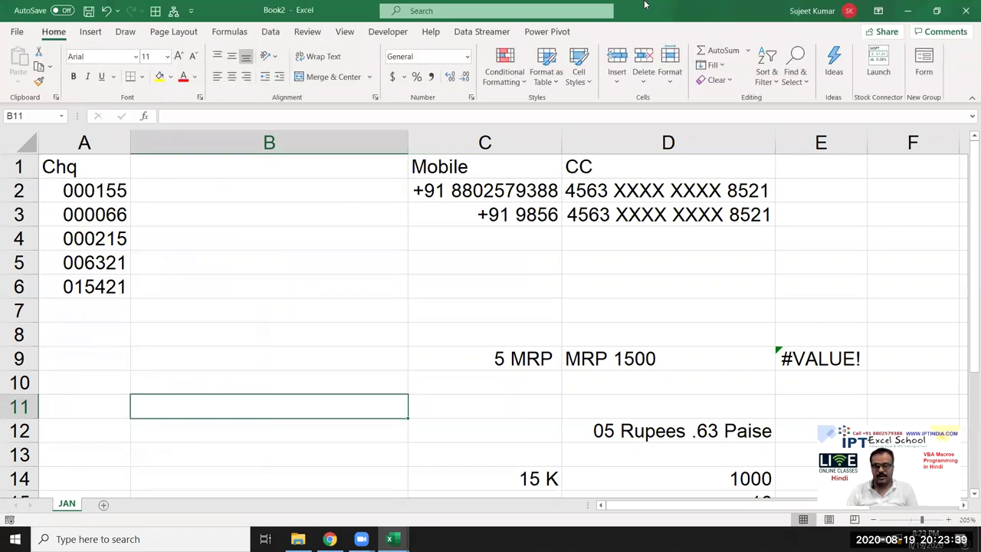
Restore and re-maximize the Book2 window, then close it to raise the save prompt
left_click_drag(656, 14, 658, 66)
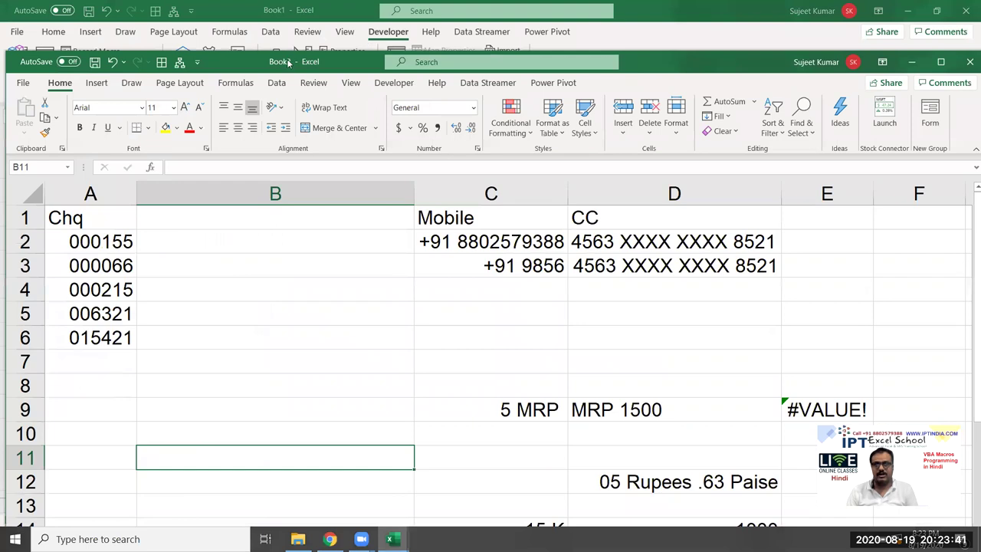
double_click(736, 48)
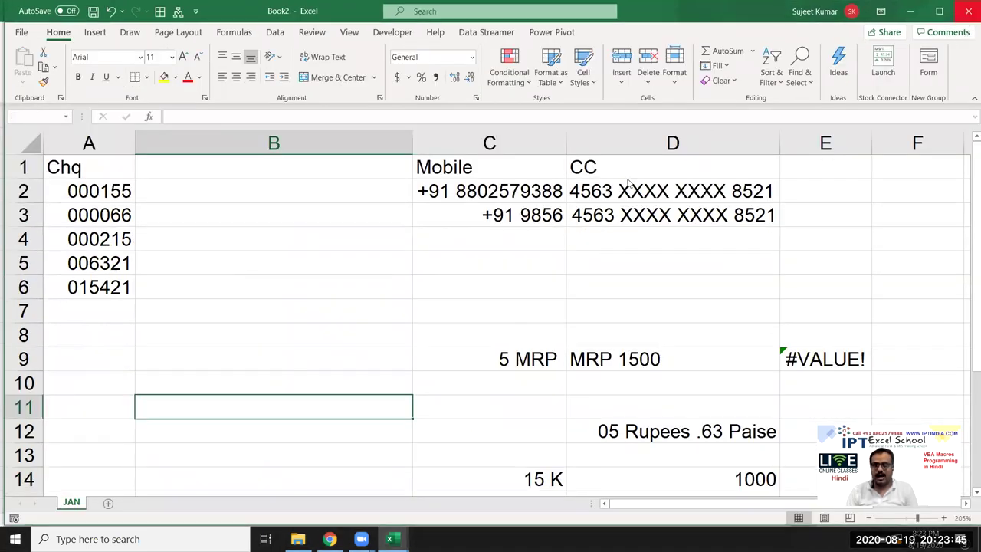
key("ctrl+w")
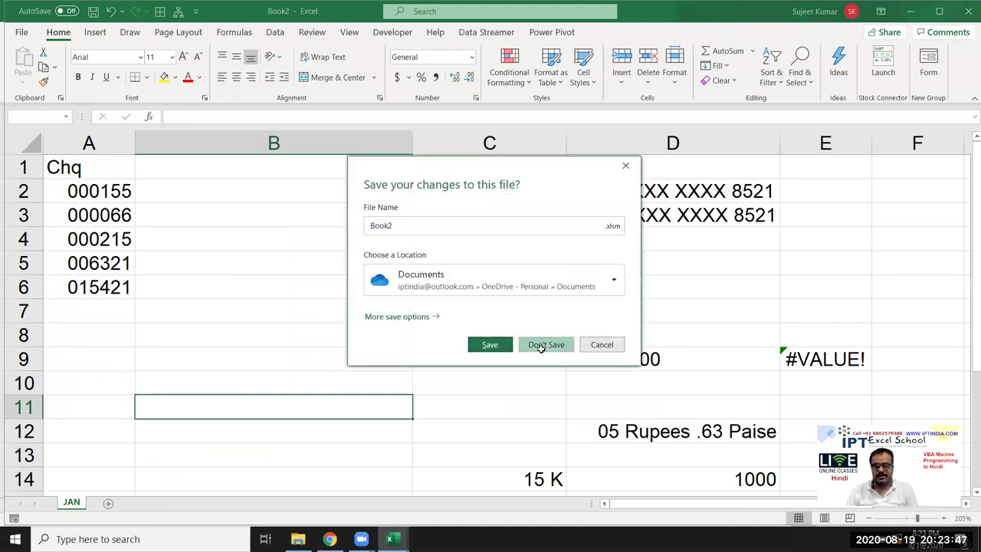
Discard the save prompt and add ActiveWorkbook.SaveAs "path/fn.xlsx" below Sheet1.Copy, fixing the missing quote
key("Escape")
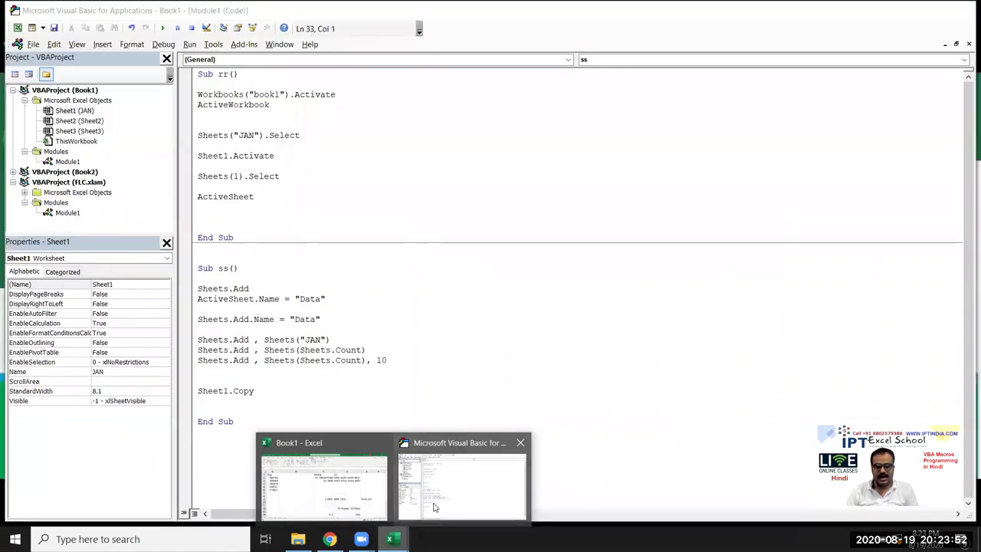
left_click(437, 505)
type("activeworkbook.sa")
key("Tab")
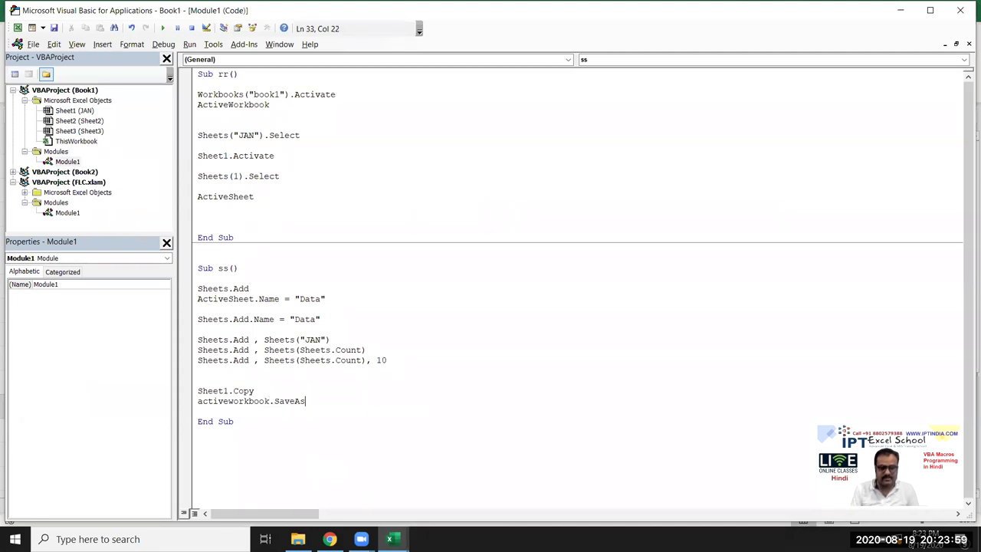
type("path/fn.xlsx")
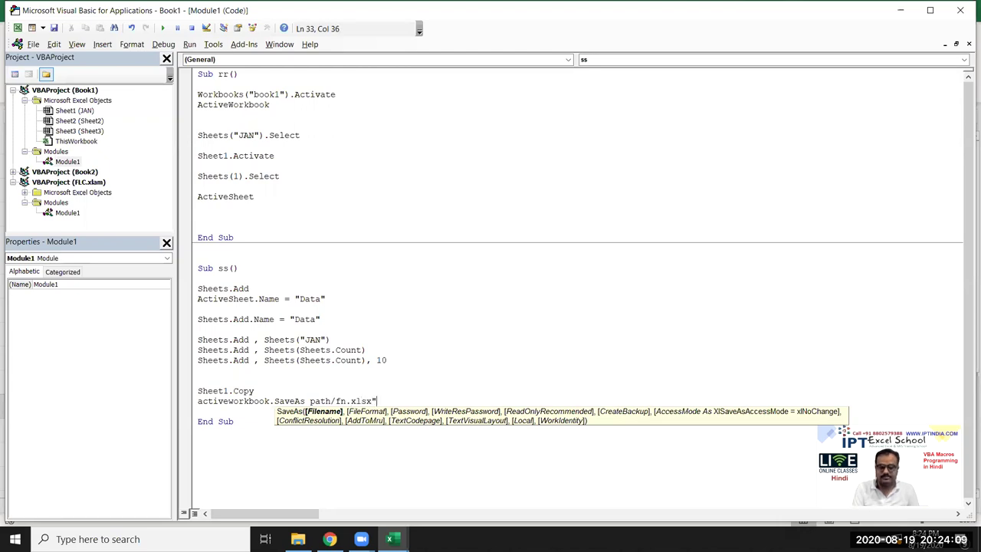
key("Return")
key("Return")
key("Left")
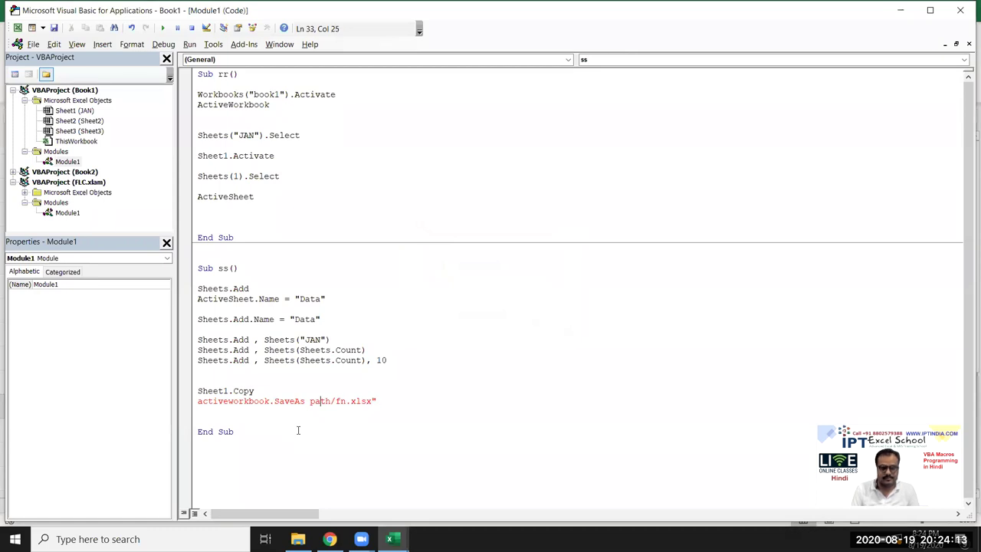
type("\"")
key("Down")
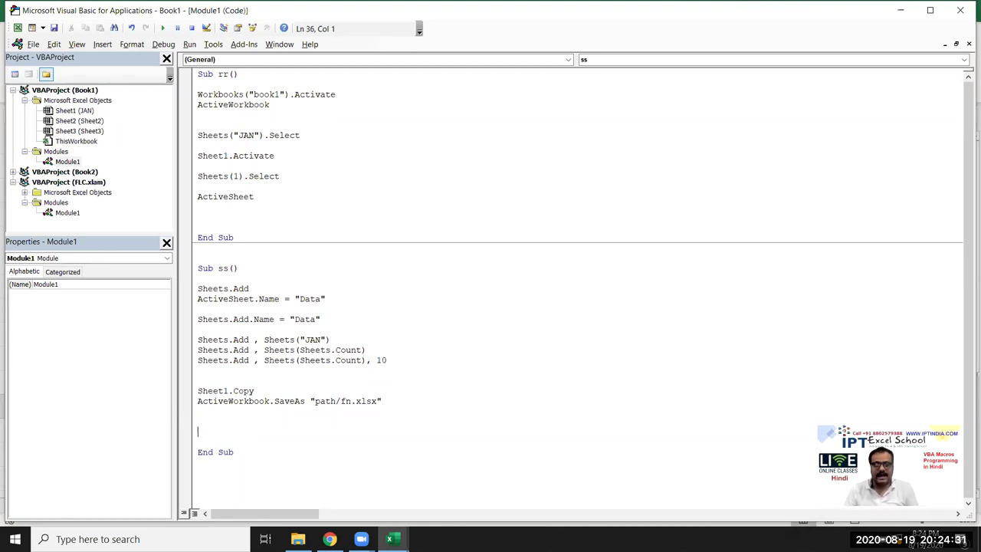
Move the JAN sheet to the first tab position in the workbook
key("alt+F11")
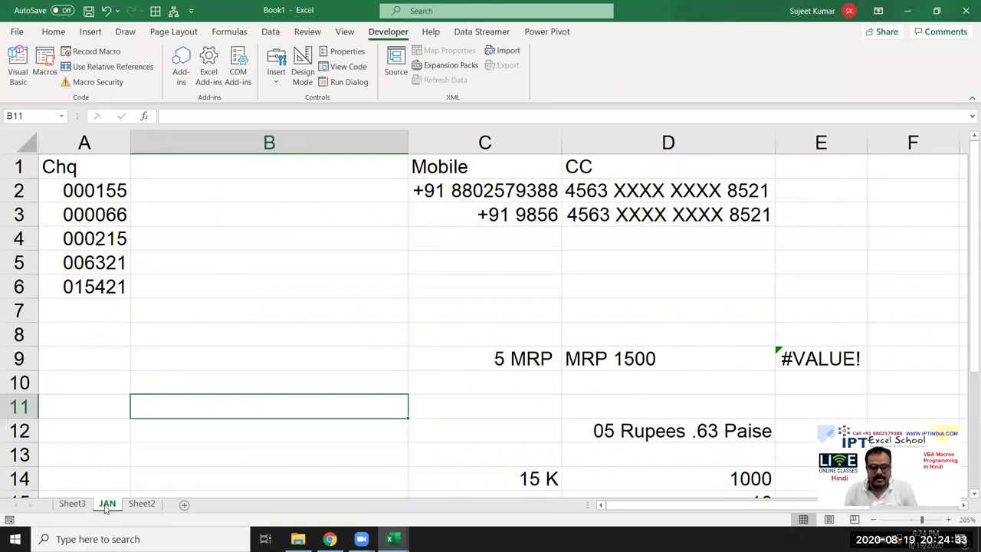
mouse_move(107, 507)
left_mouse_down()
mouse_move(176, 503)
mouse_move(78, 497)
left_mouse_up()
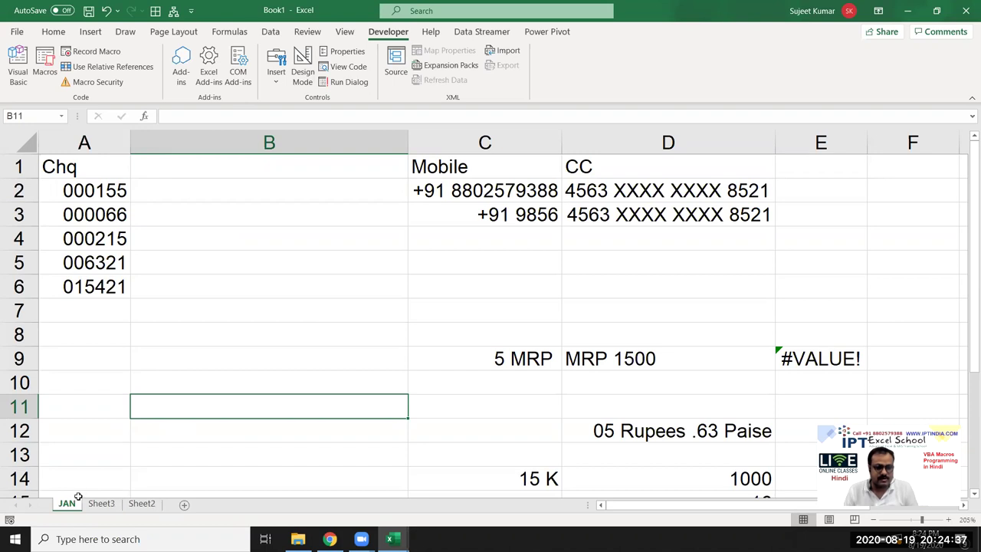
key("alt+F11")
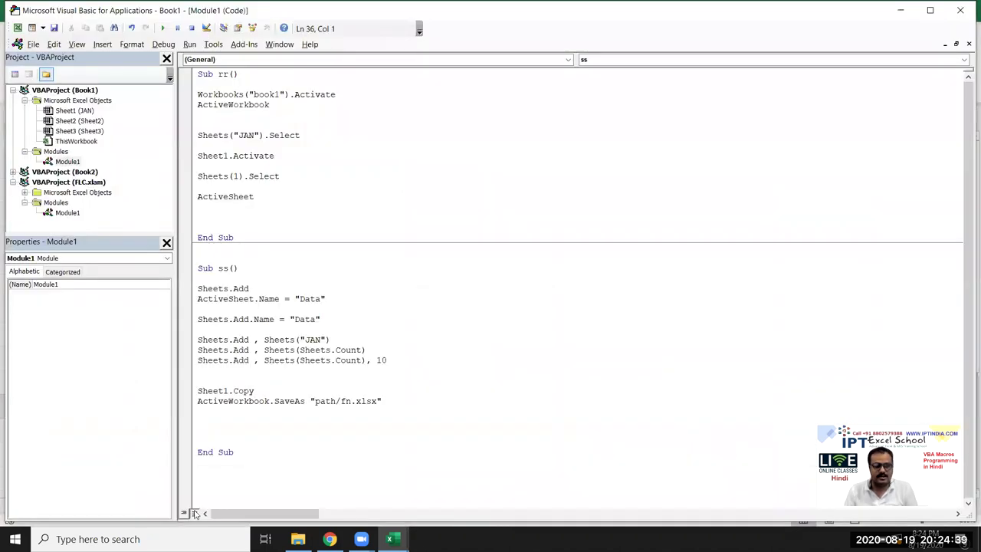
Write Sheet1.Copy , Sheets(Sheets.Count) with blank lines before End Sub, then show Book1
type("sheet")
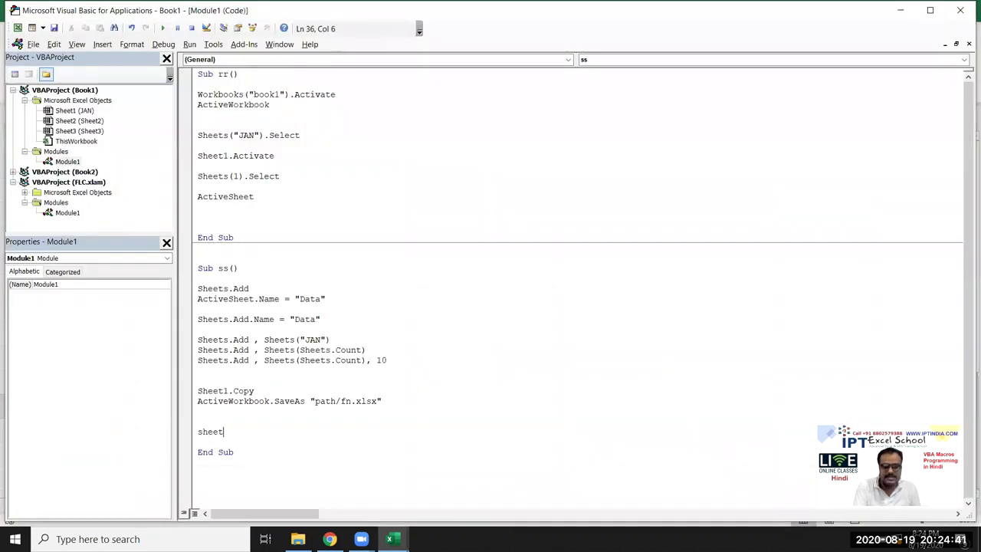
type("1.cop")
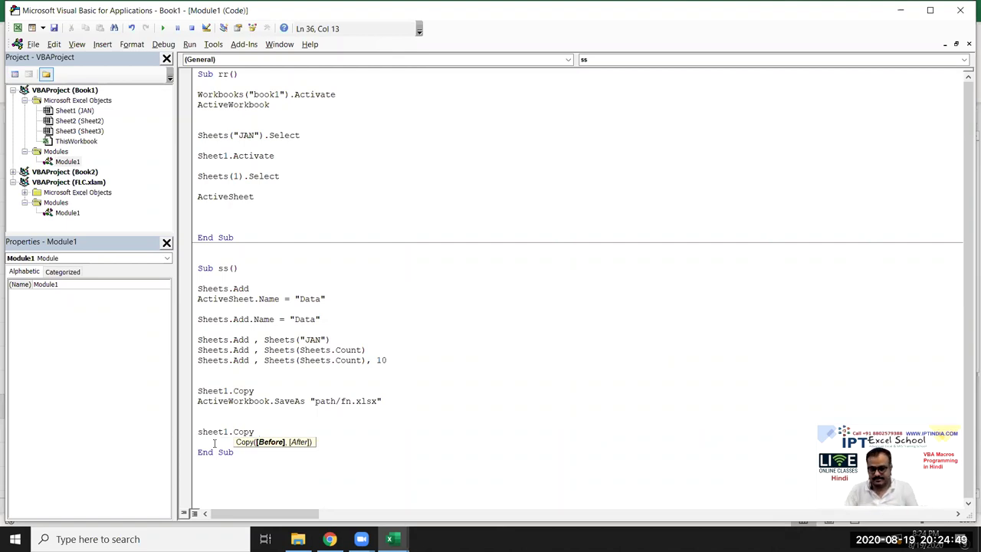
type("fter")
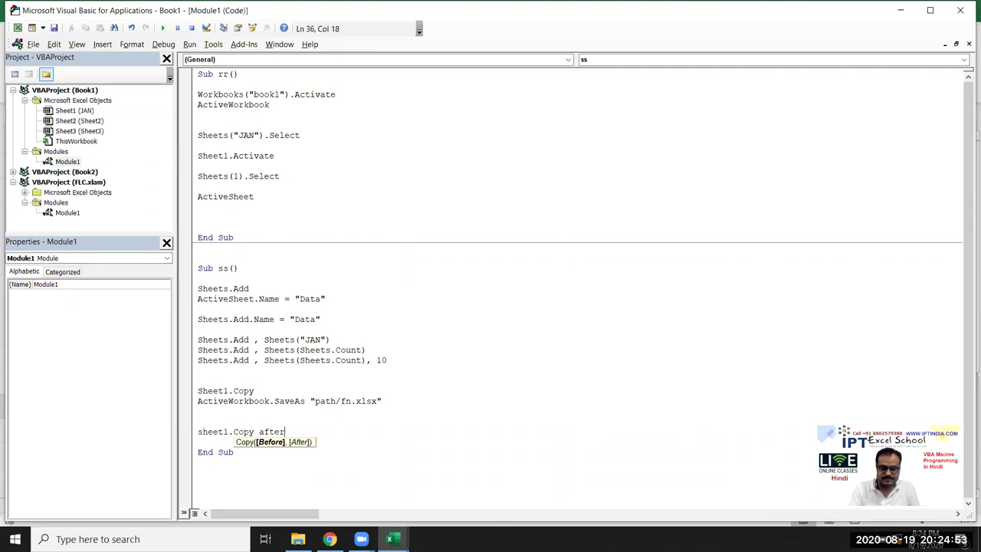
key("BackSpace")
key("BackSpace")
key("BackSpace")
key("BackSpace")
key("BackSpace")
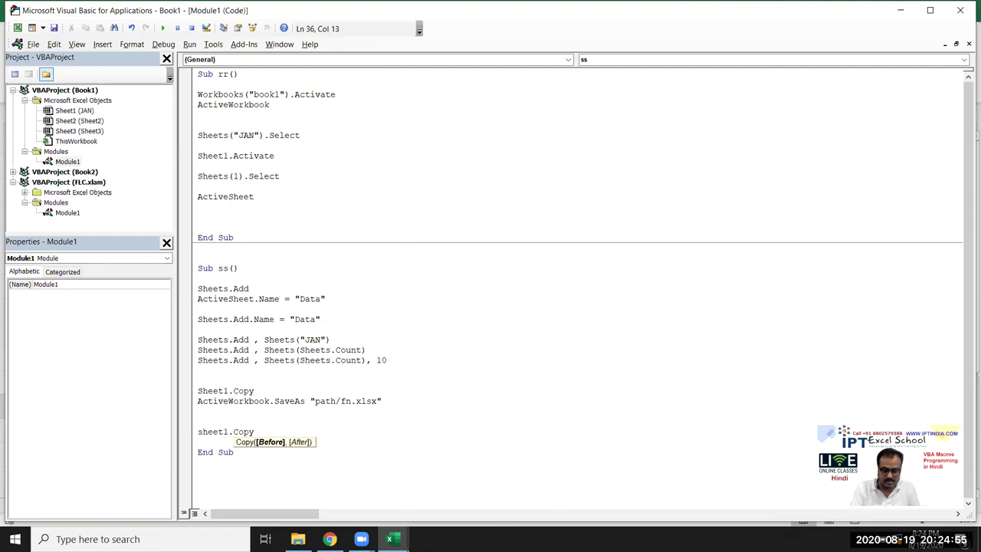
type(",")
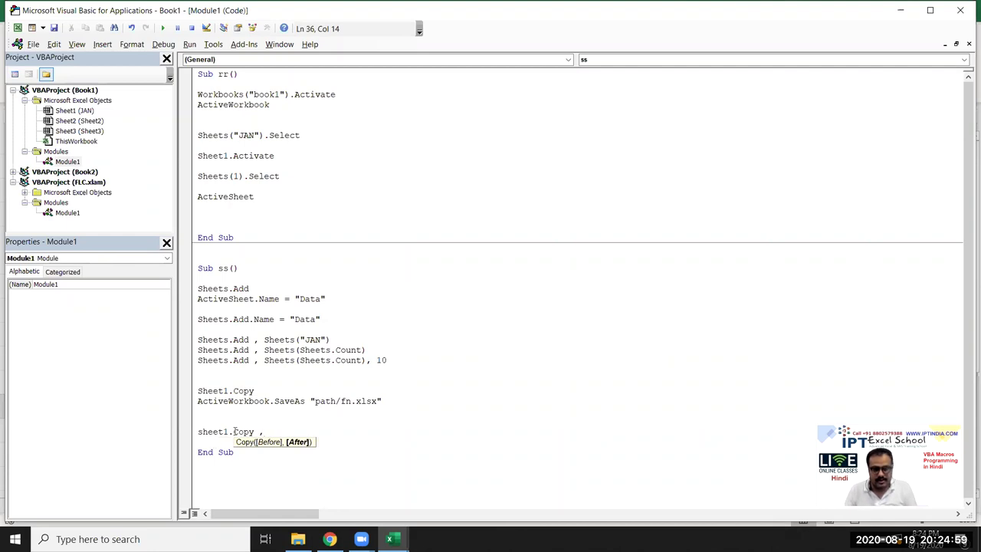
type("sheets(")
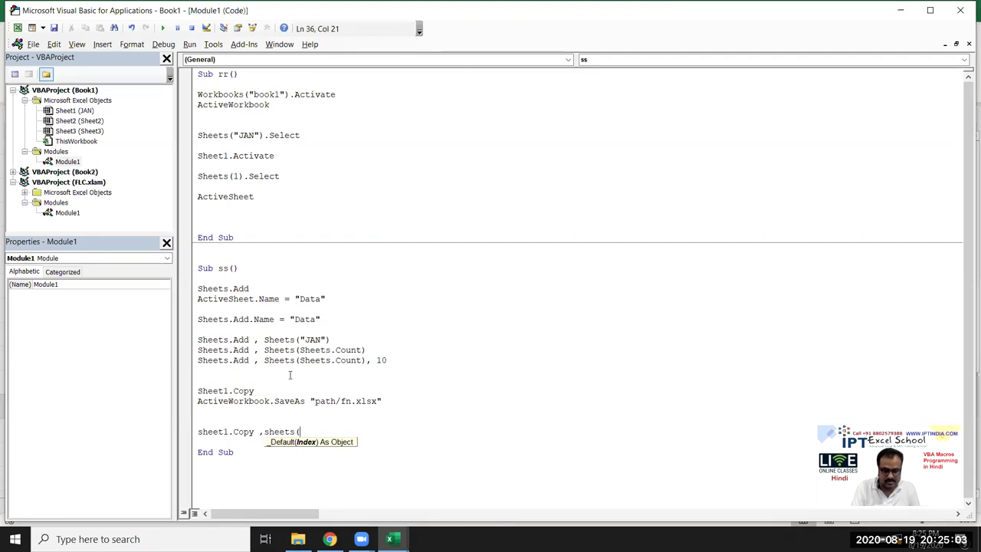
type("sheets")
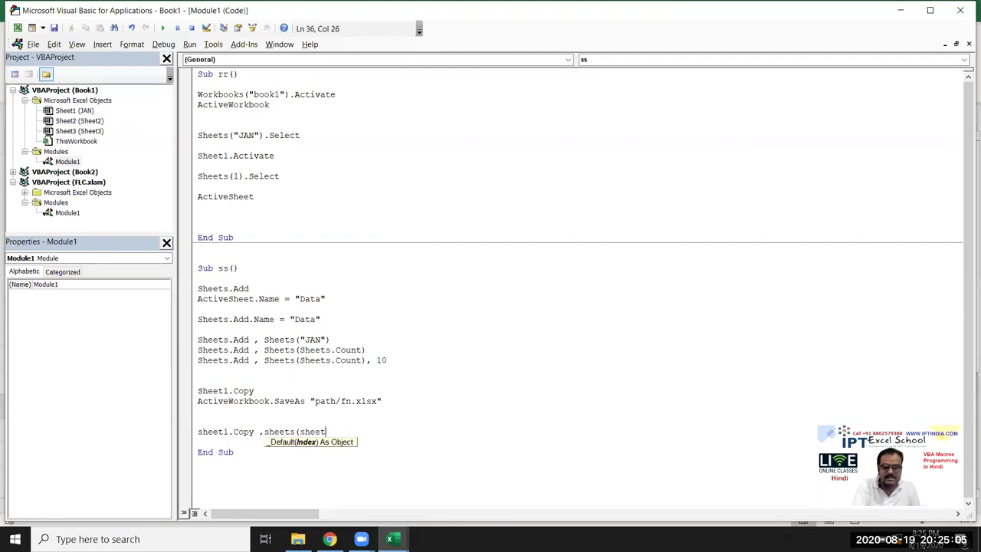
type(".cout")
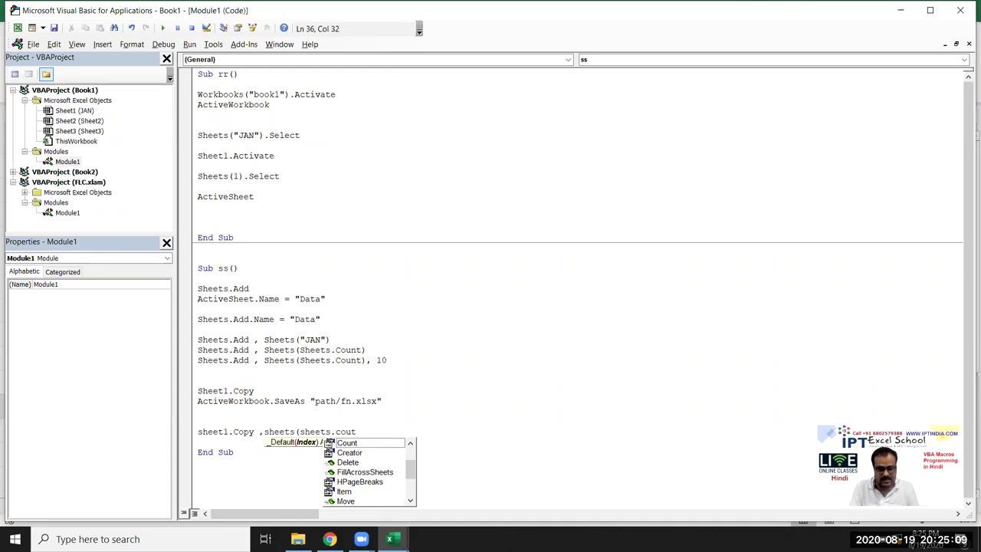
key("Tab")
type(")")
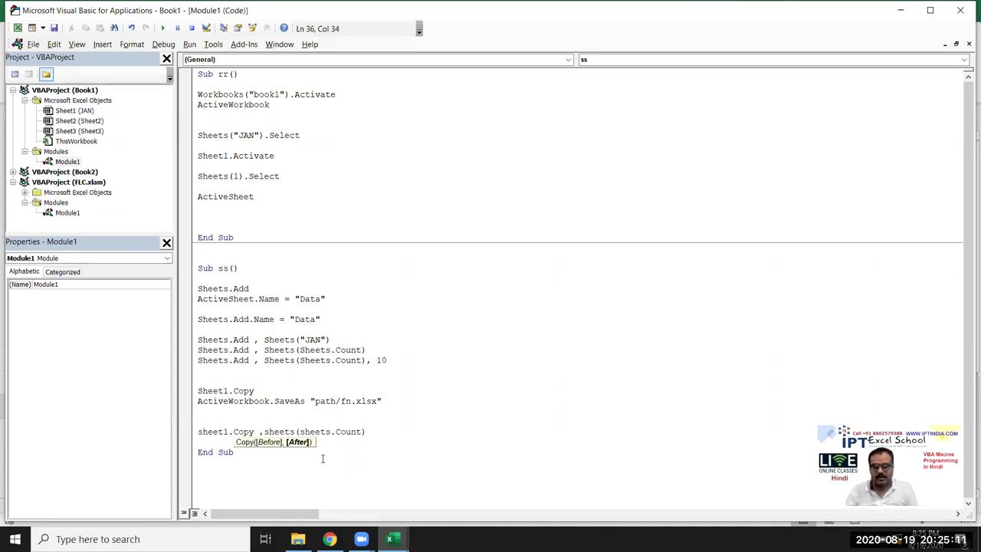
left_click(323, 460)
left_click(211, 441)
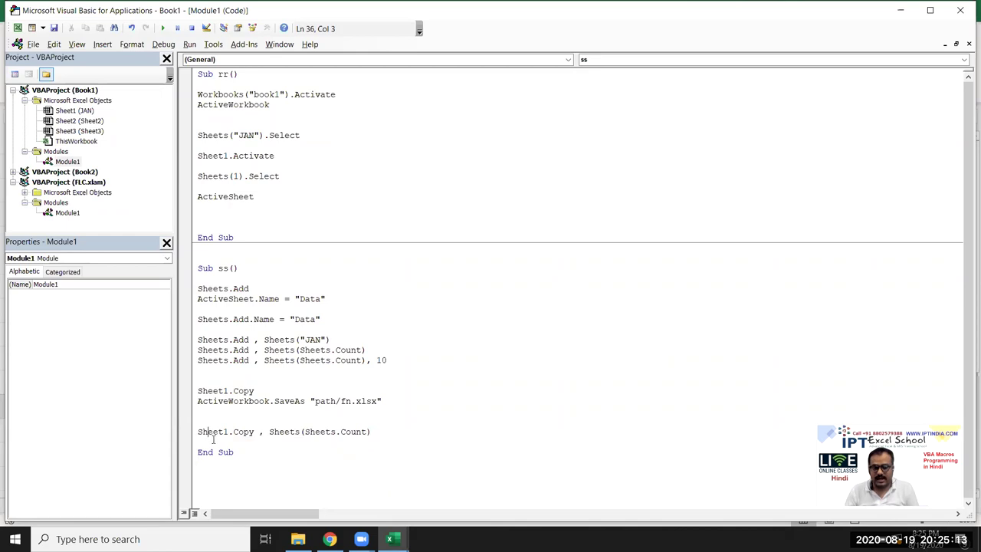
key("Return")
key("Return")
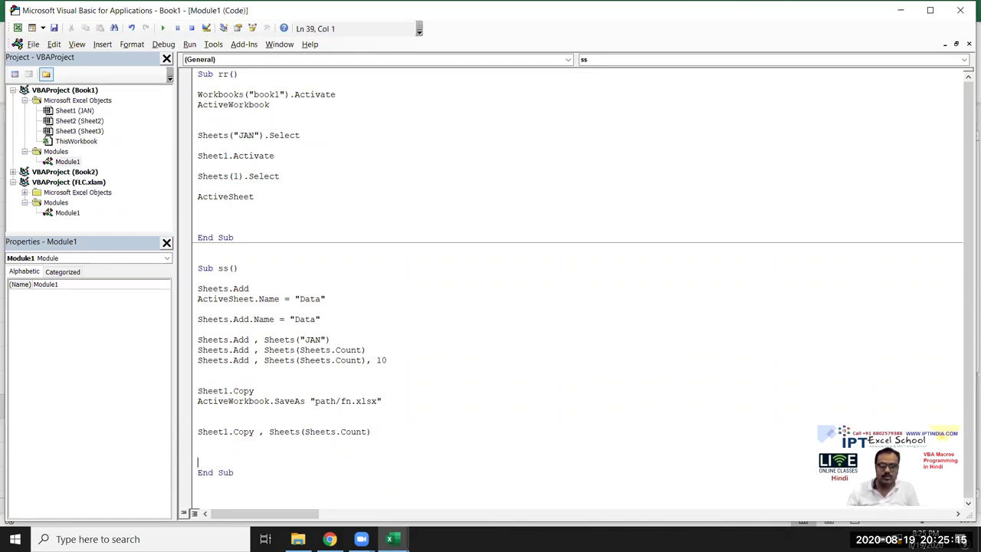
left_click(389, 539)
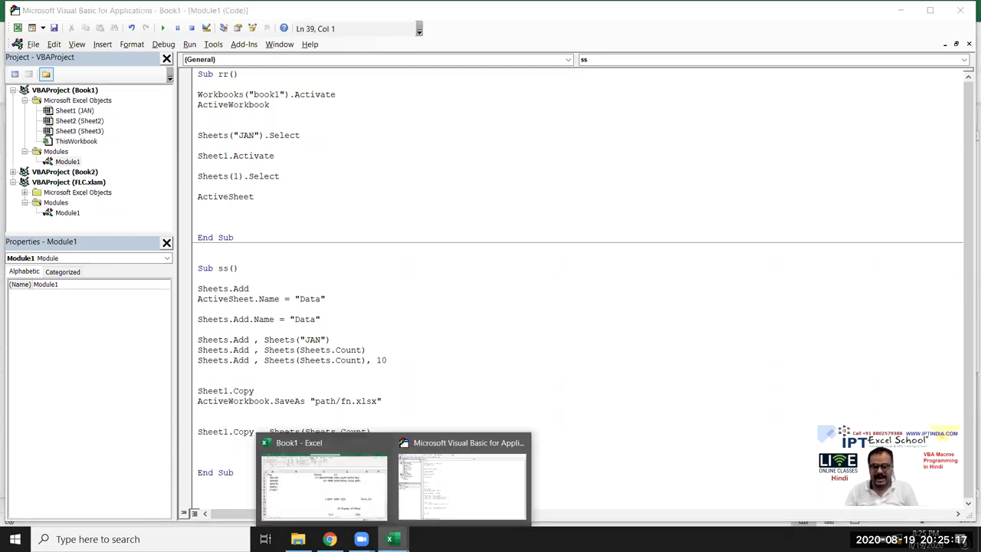
left_click(328, 491)
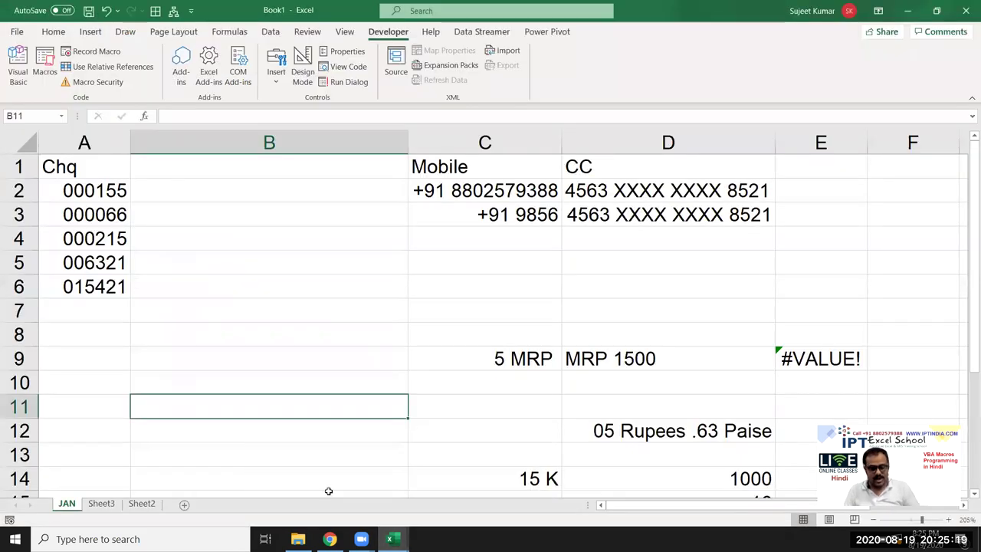
Create a new blank workbook Book3 and return to the VBA editor
key("ctrl+n")
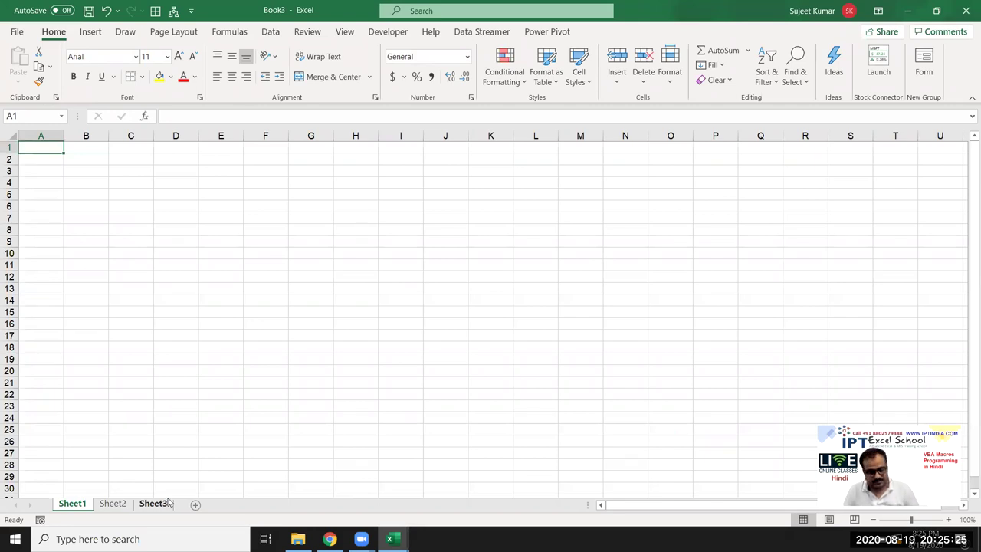
key("ctrl+w")
key("alt+Tab")
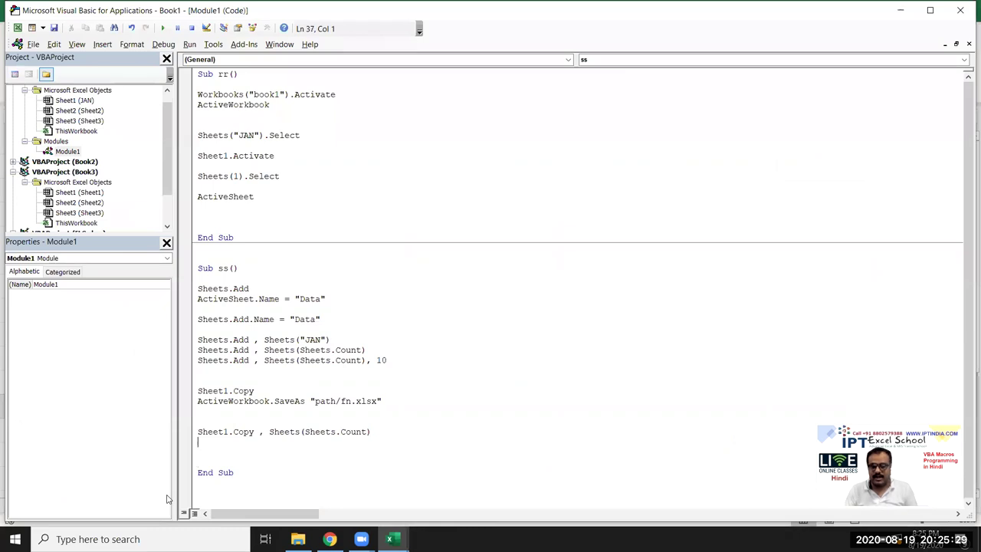
Duplicate the copy line and target it at Workbooks("Book3.xlsx").Sheets(Sheets.Count)
key("Up")
key("shift+End")
key("ctrl+c")
key("Down")
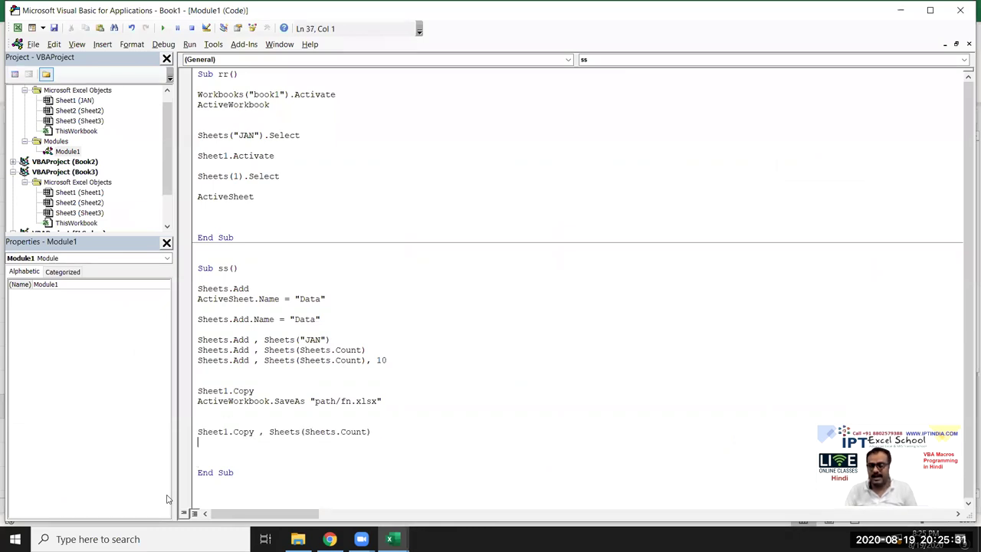
key("Return")
key("ctrl+v")
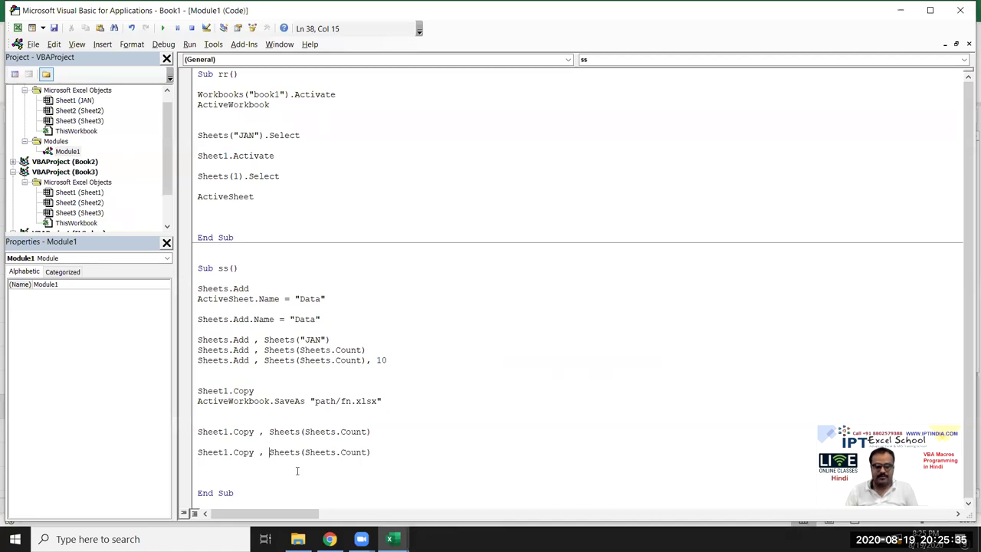
type("wor")
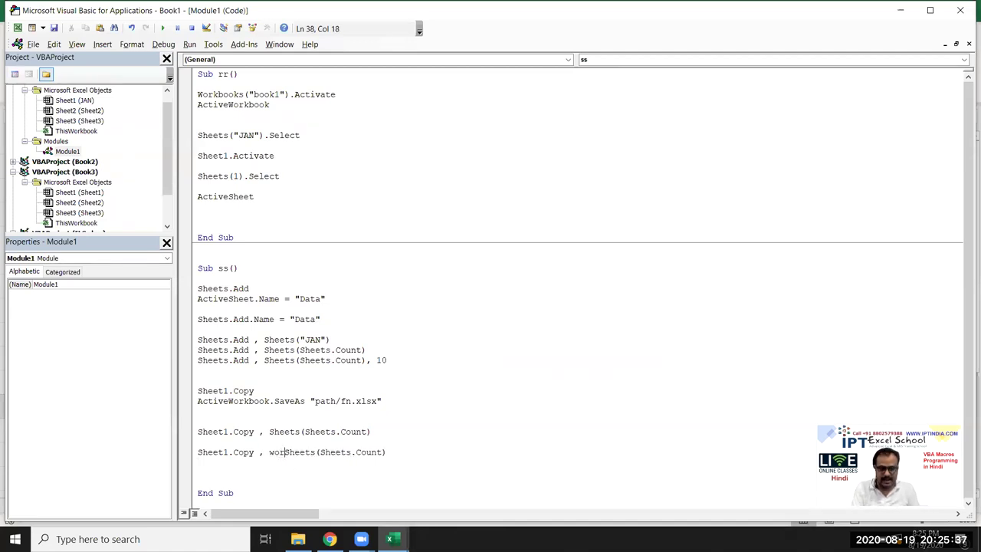
type("kbooks")
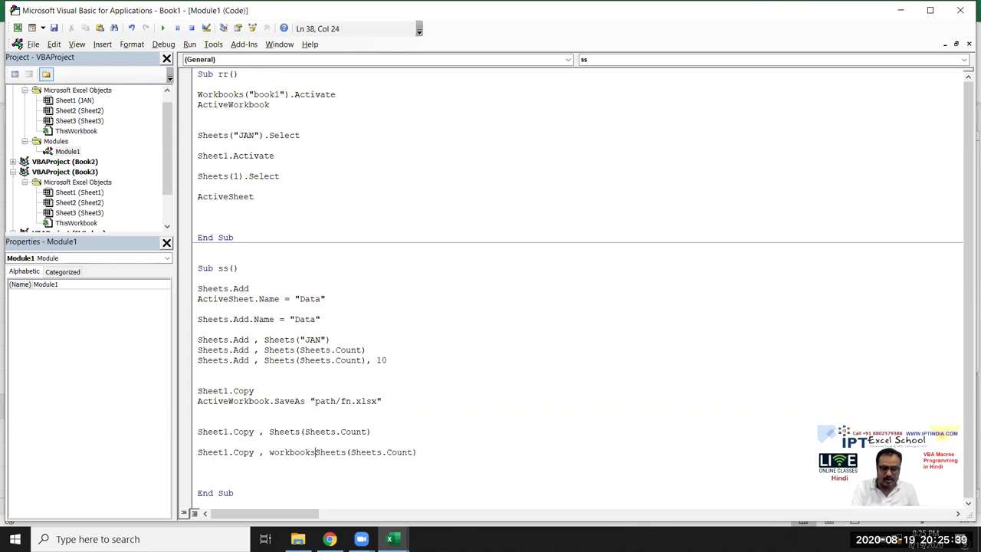
type("(\"Book3.xlsx\"")
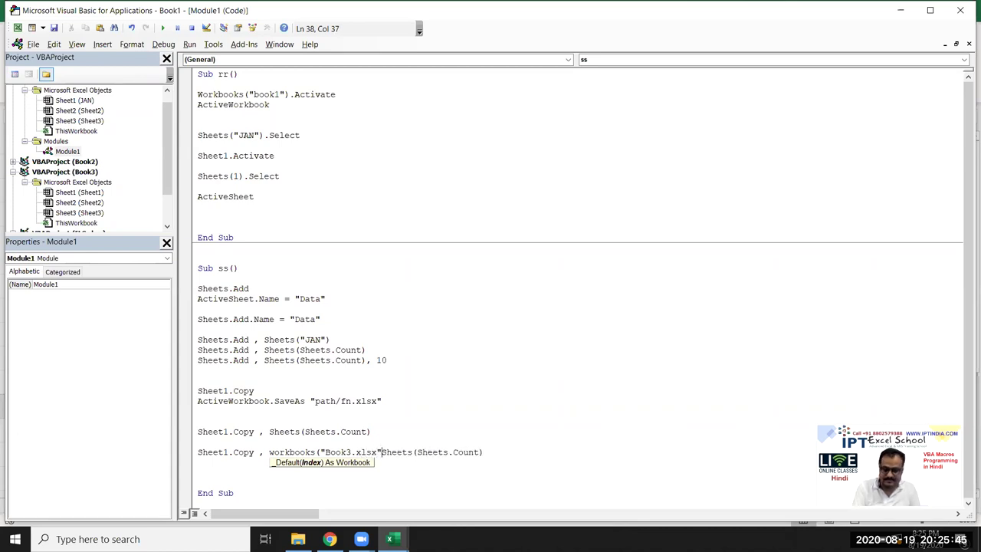
type(").")
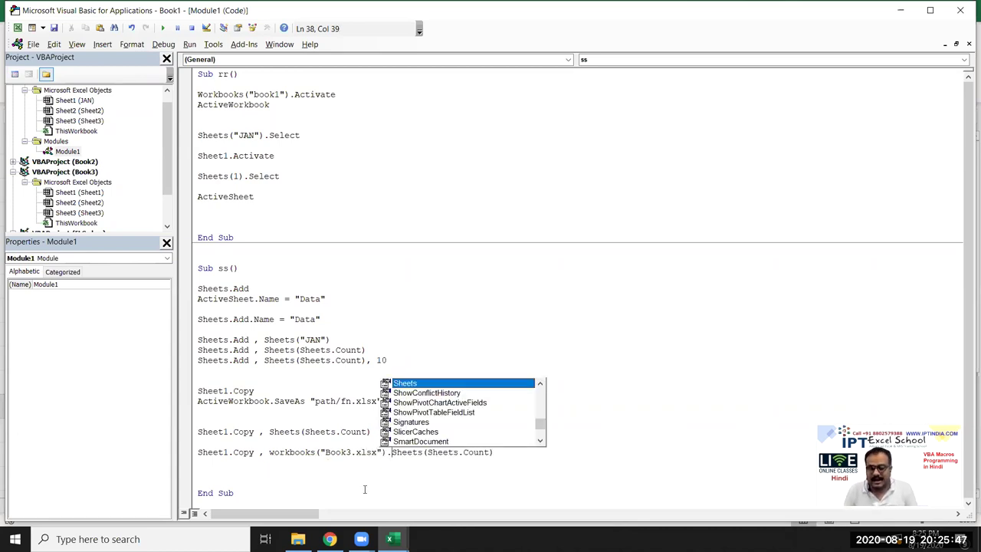
left_click(406, 461)
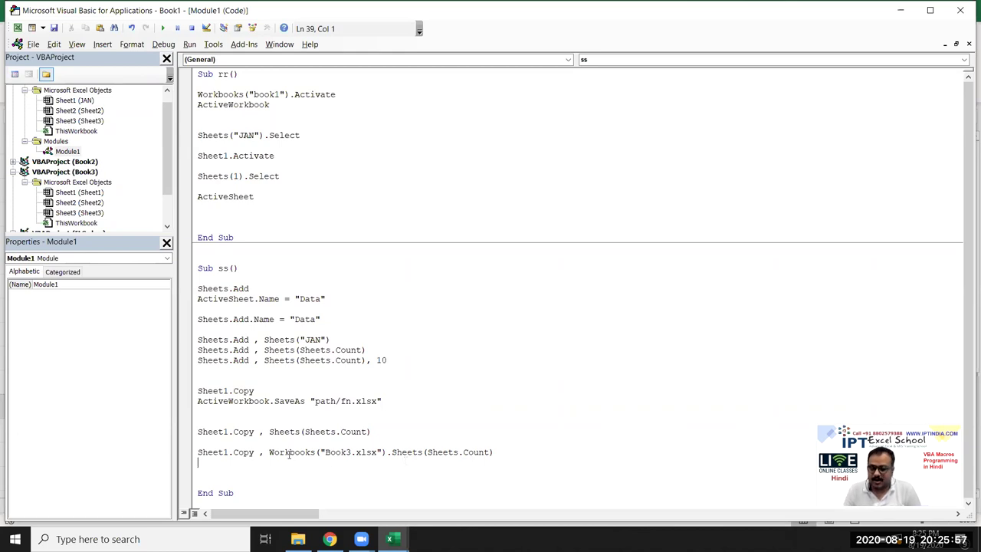
Highlight the Book3 workbook part, the Copy method and the Sheets argument in the statements
left_click_drag(289, 455, 354, 458)
left_click(317, 469)
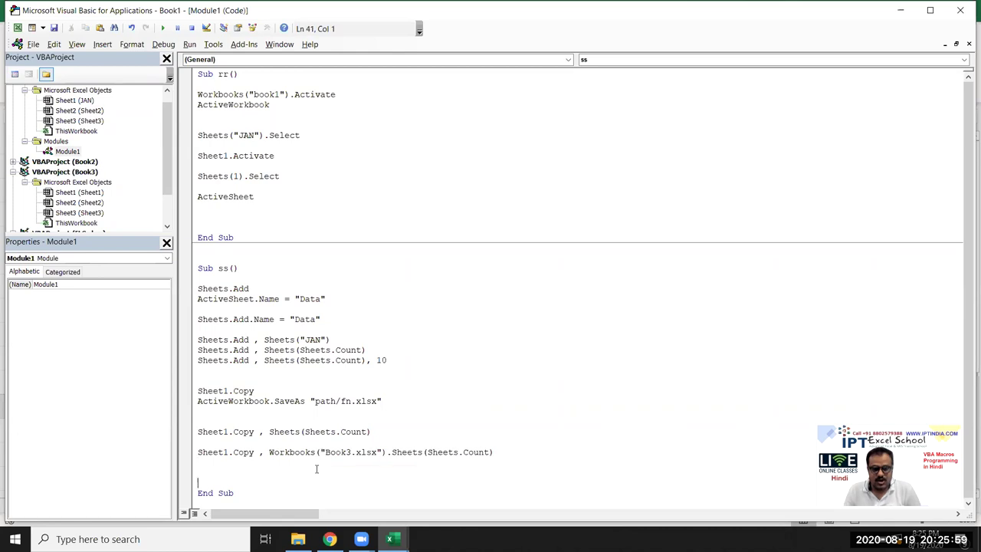
double_click(248, 390)
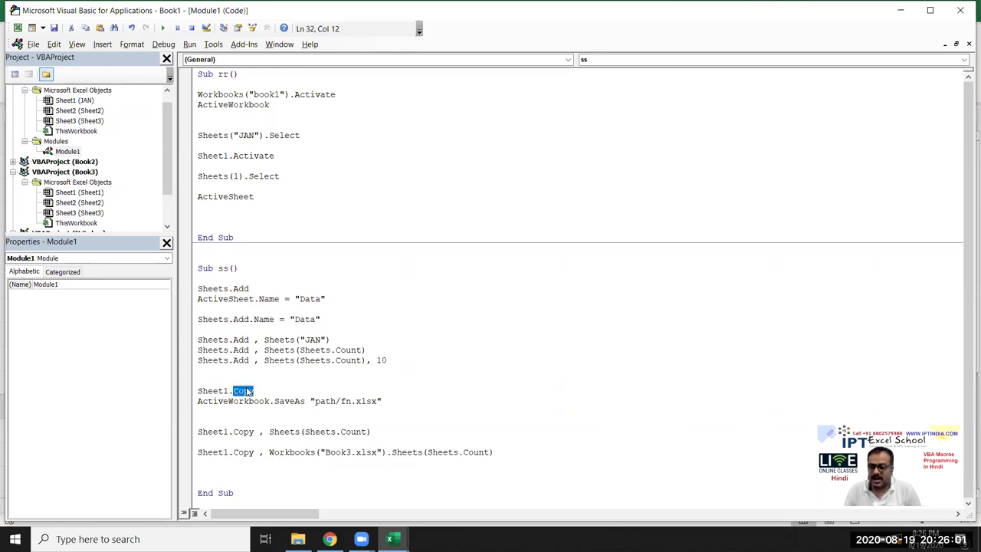
double_click(277, 433)
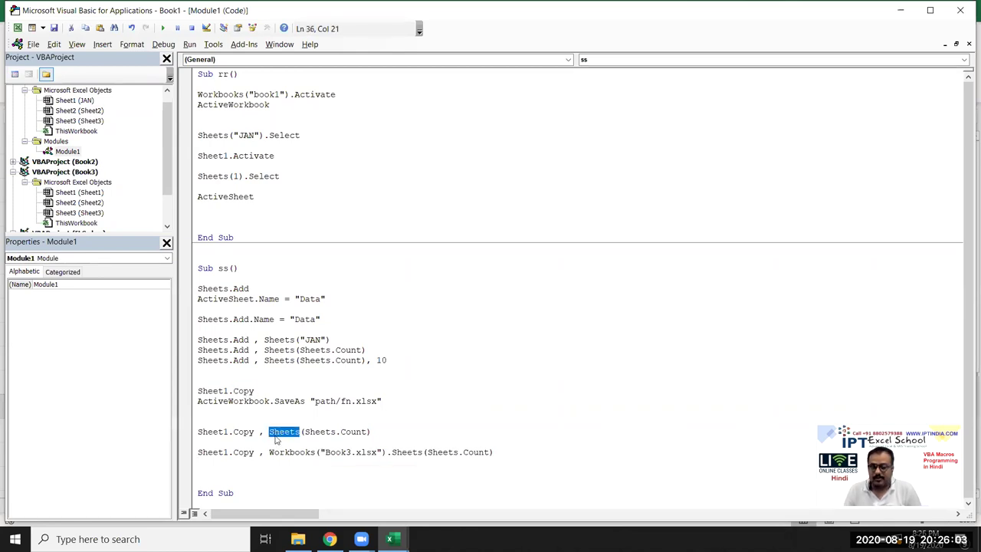
double_click(239, 392)
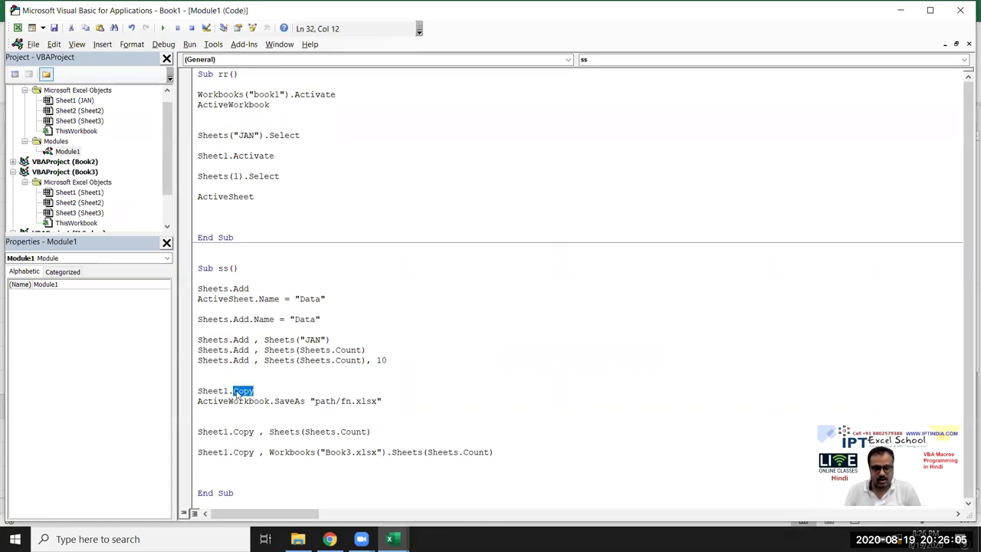
double_click(277, 435)
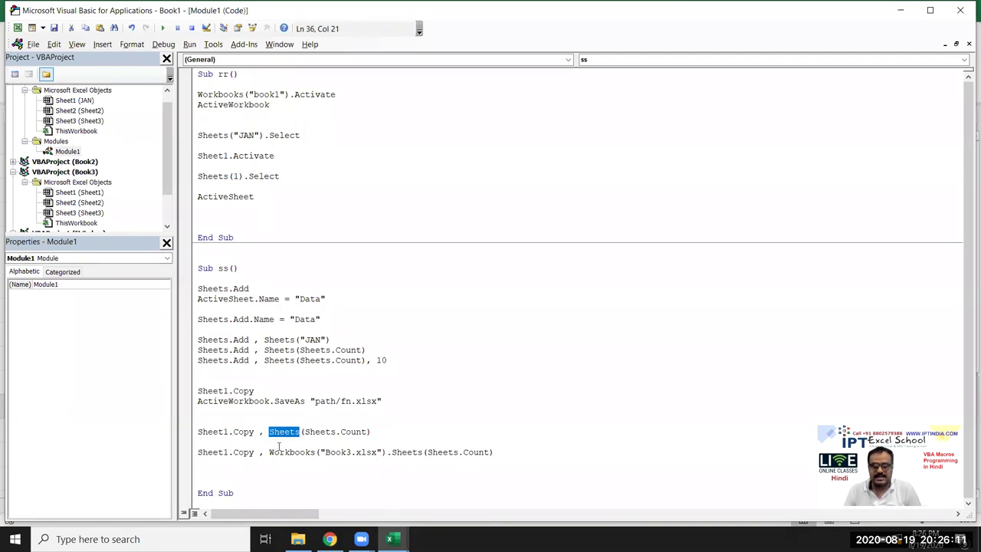
left_click(281, 452)
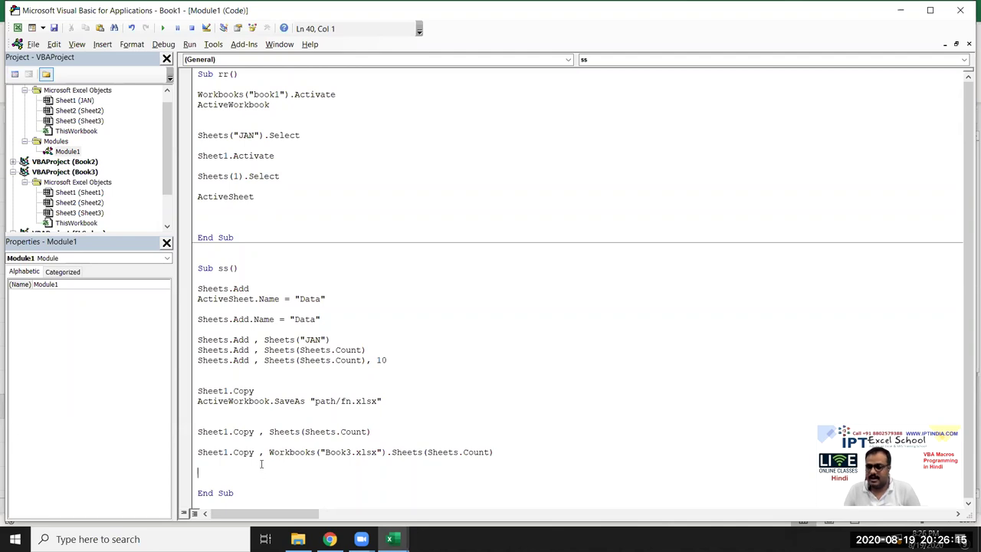
Paste a duplicate of the three Sheet1.Copy examples below the originals
mouse_move(218, 469)
left_mouse_down()
mouse_move(185, 379)
mouse_move(188, 395)
left_mouse_up()
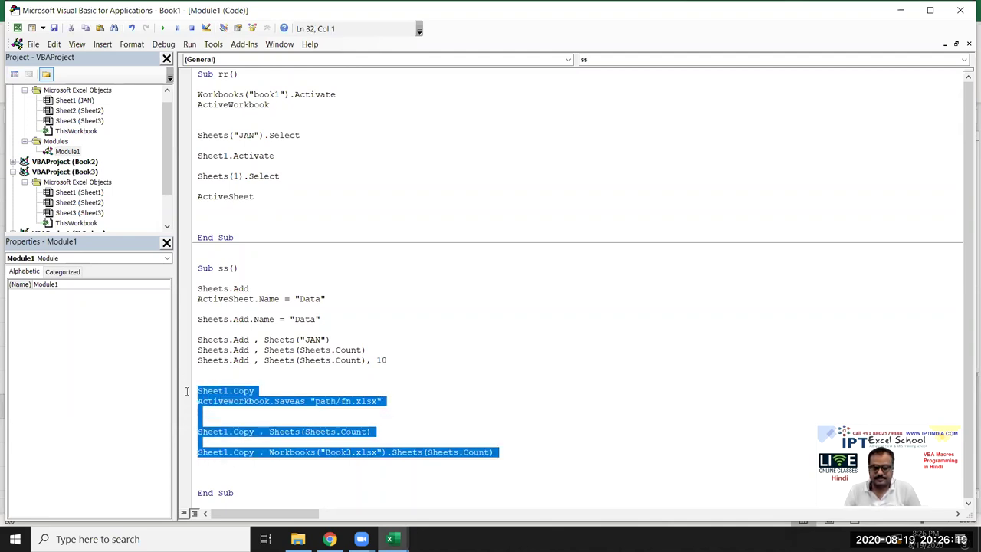
left_click(248, 473)
key("Return")
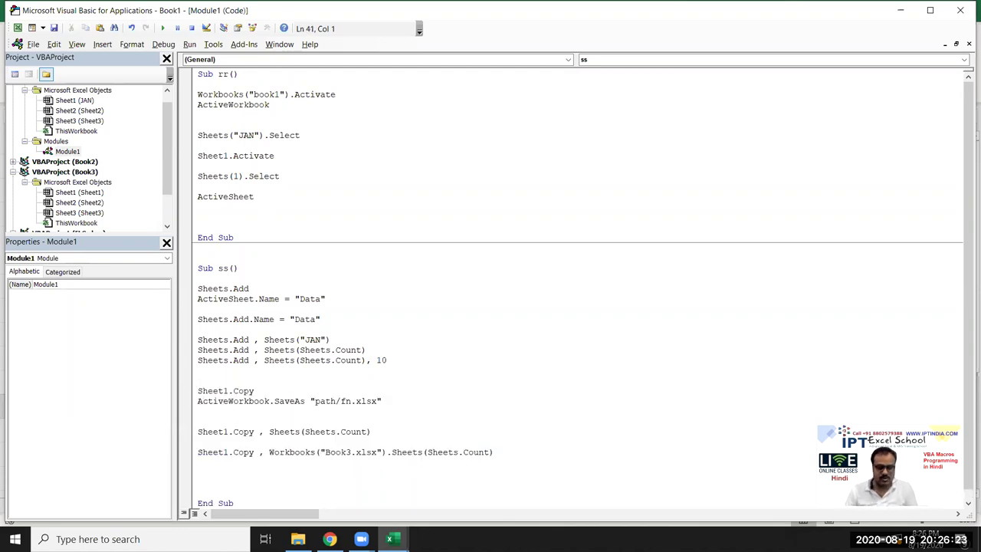
key("ctrl+v")
Change Copy to move in the first two duplicated statements and select Copy in the Book3.xlsx one
scroll(252, 467, "down", 1)
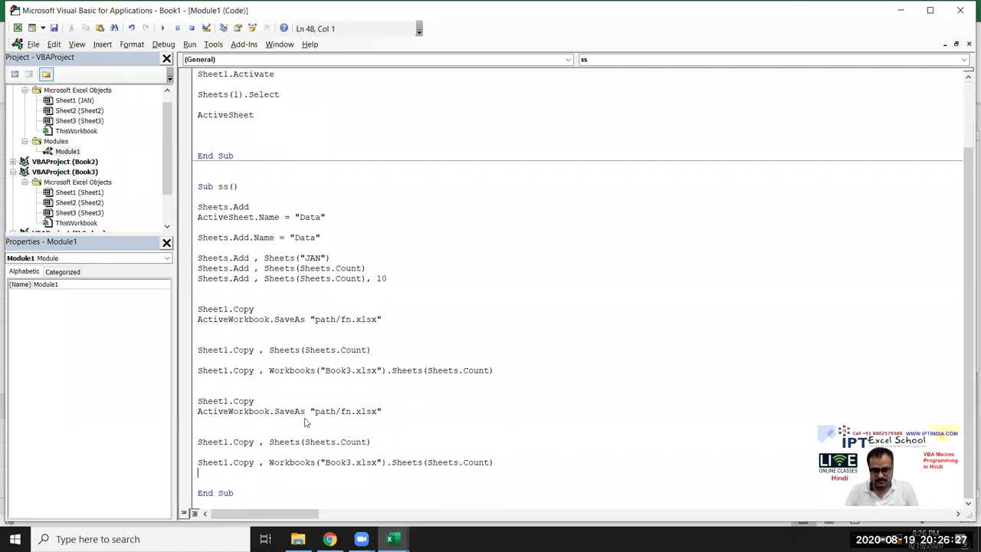
double_click(242, 400)
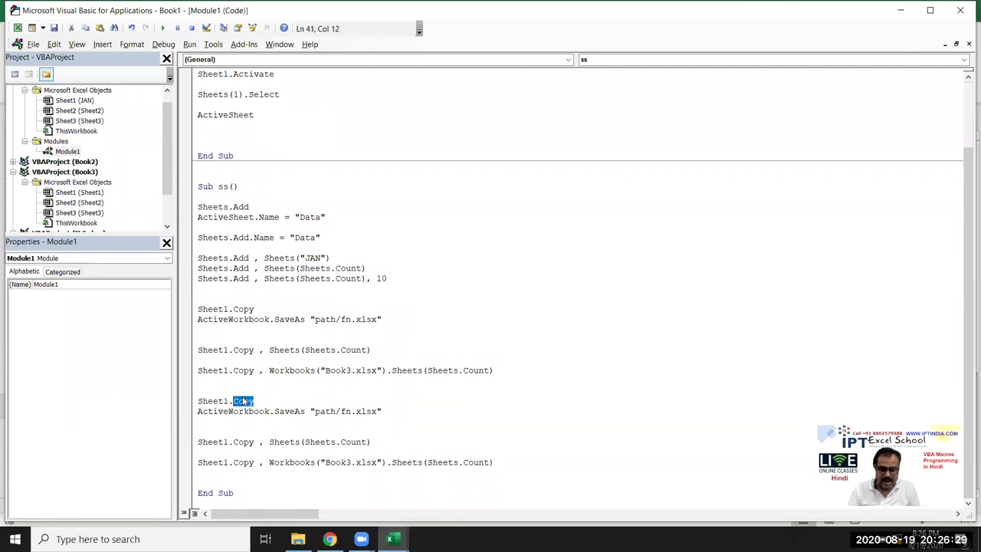
type("mo")
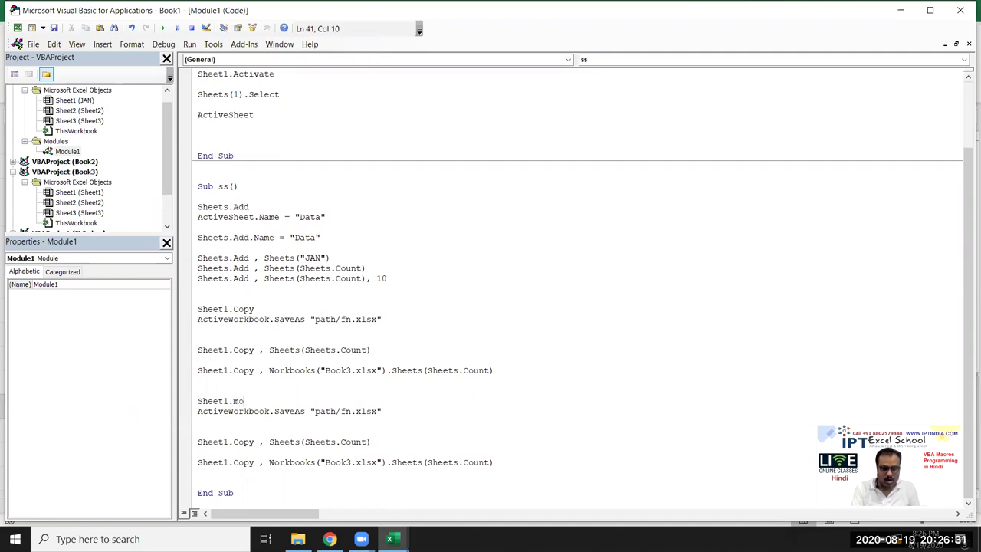
type("ve")
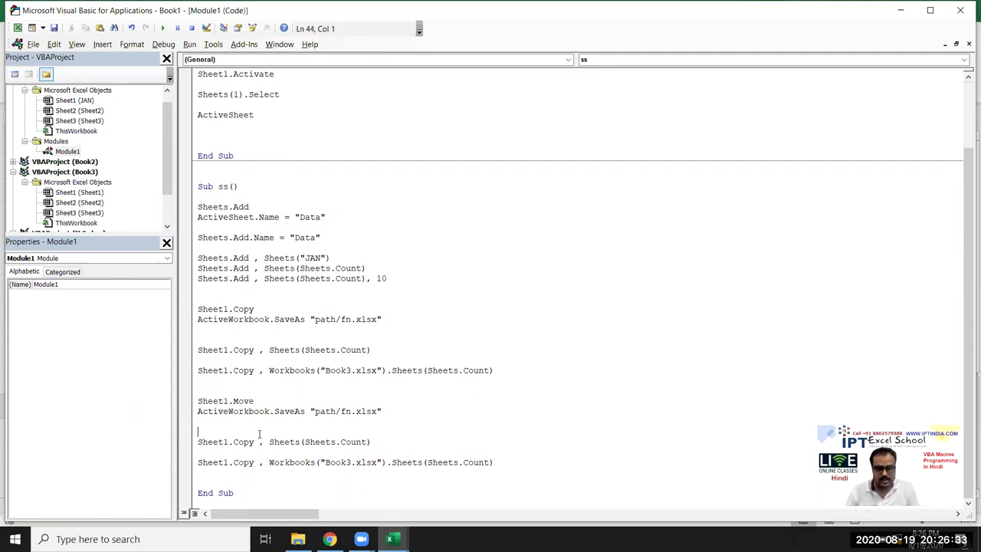
double_click(243, 442)
type("move")
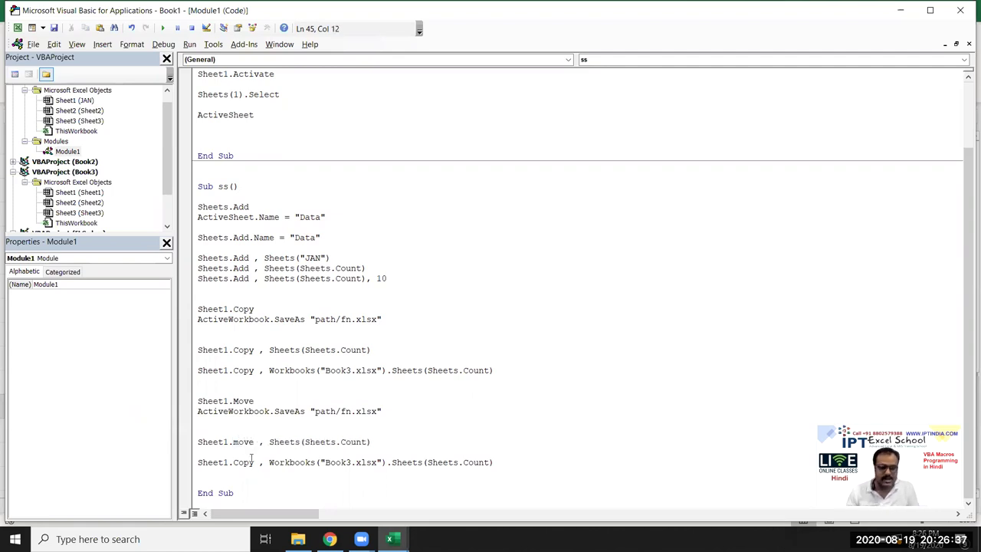
double_click(243, 462)
type("move")
Open the Move or Copy dialog for the JAN sheet and close it unchanged
left_click(368, 451)
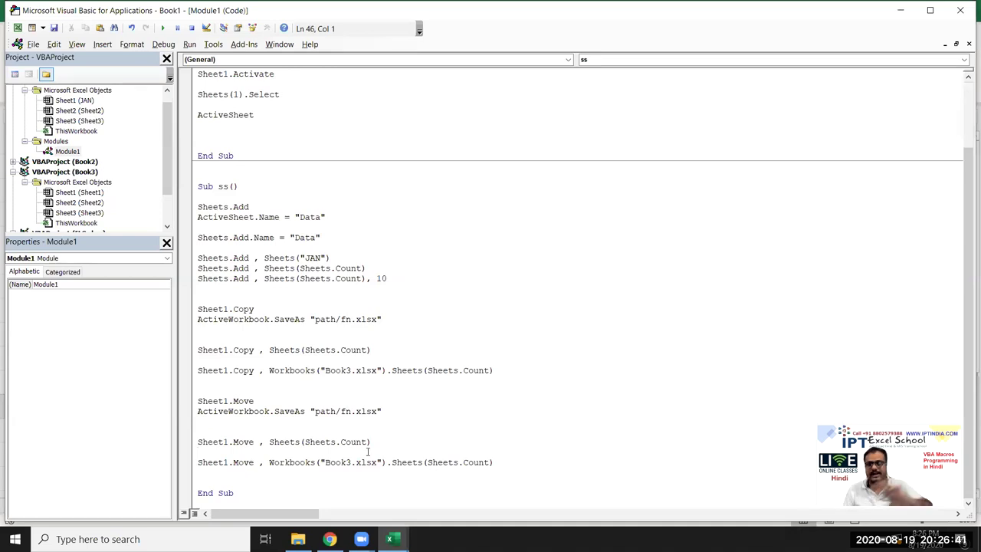
key("alt+F11")
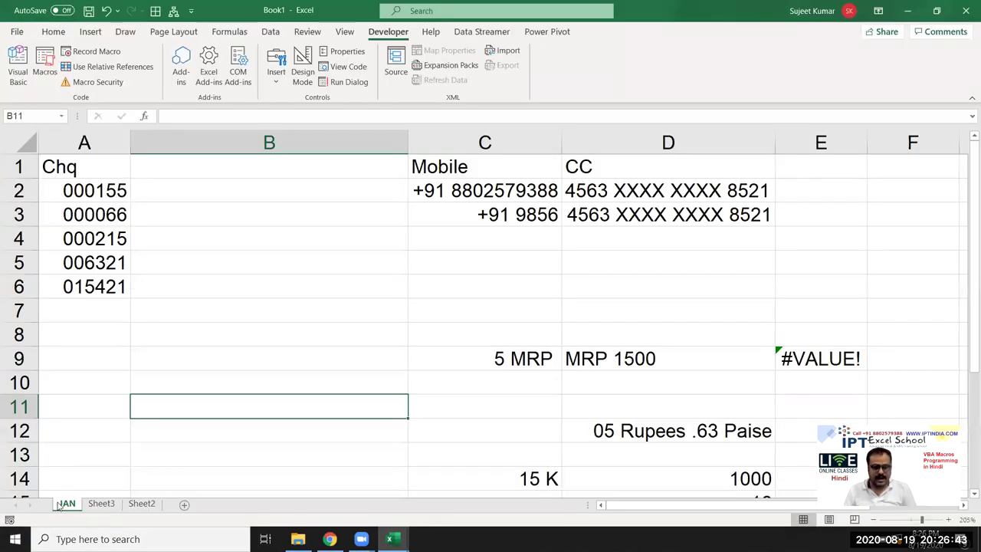
right_click(63, 503)
left_click(102, 379)
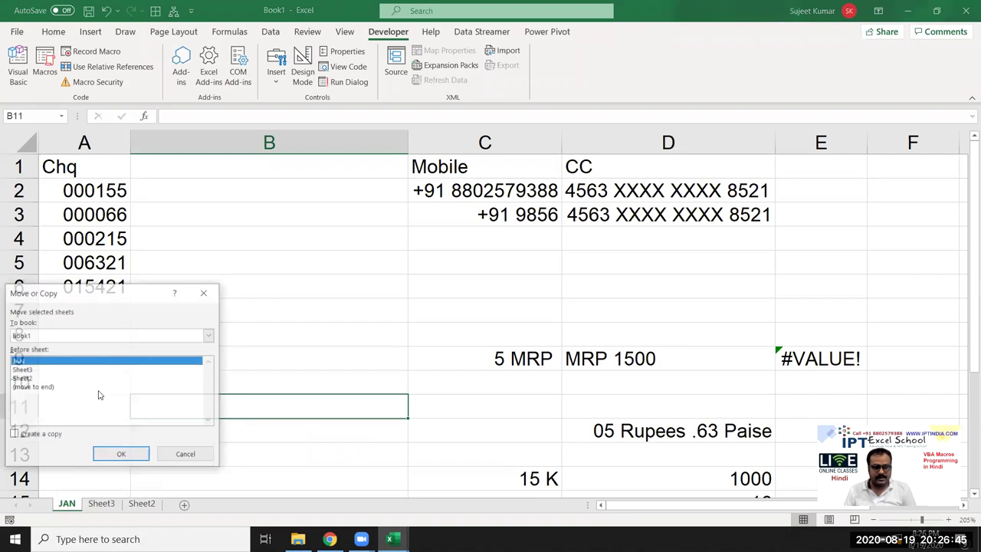
left_click(13, 435)
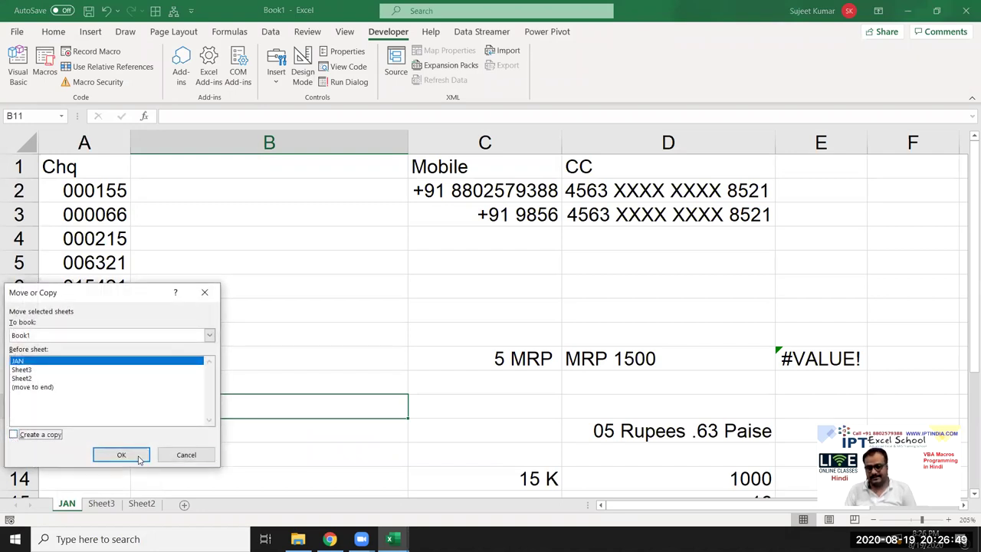
left_click(186, 455)
Back in the VBA editor, add blank lines before End Sub
key("alt+F11")
left_click(248, 482)
key("Return")
key("Return")
Indent the three Sheet1.Move statements one level, then return to the workbook
key("Return")
key("Return")
key("Return")
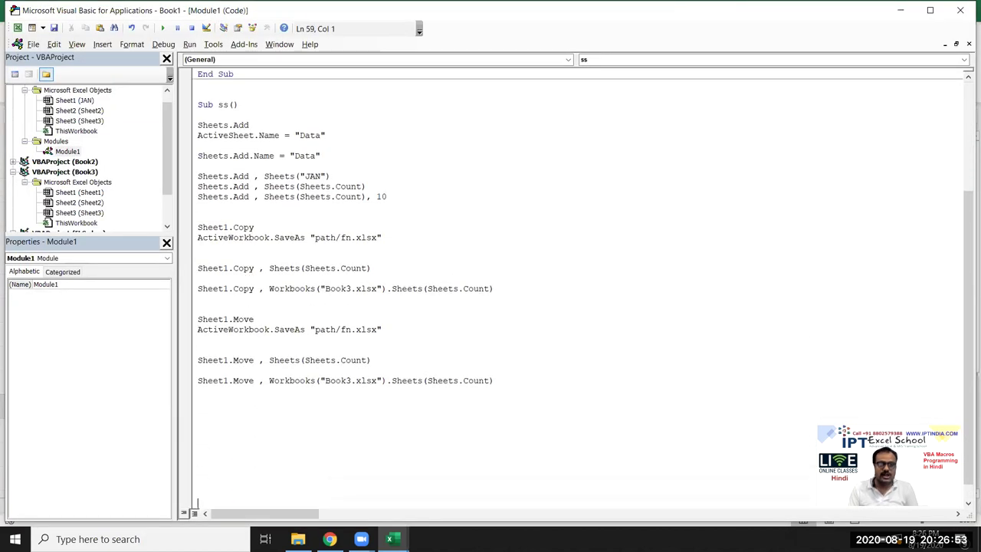
key("Return")
key("Return")
key("Return")
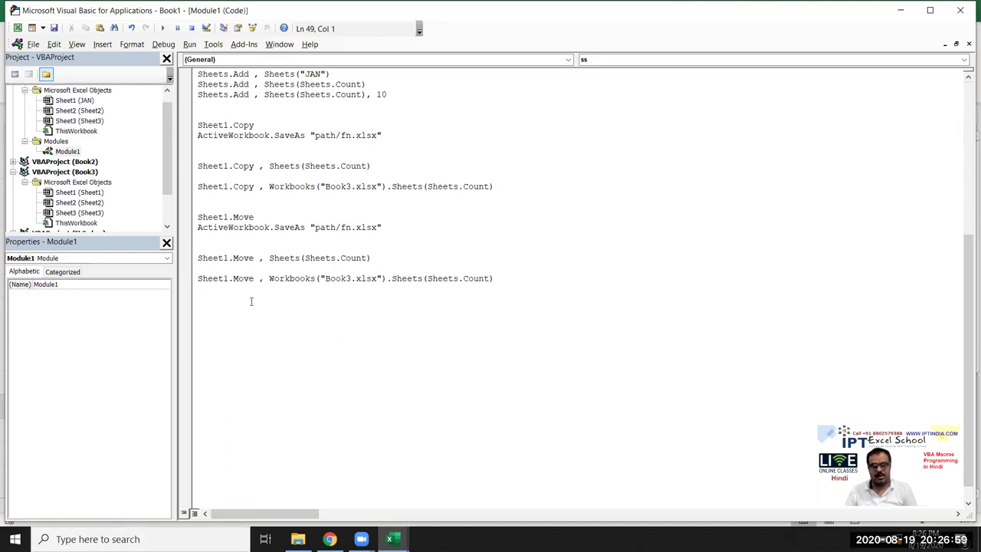
left_click_drag(263, 302, 180, 216)
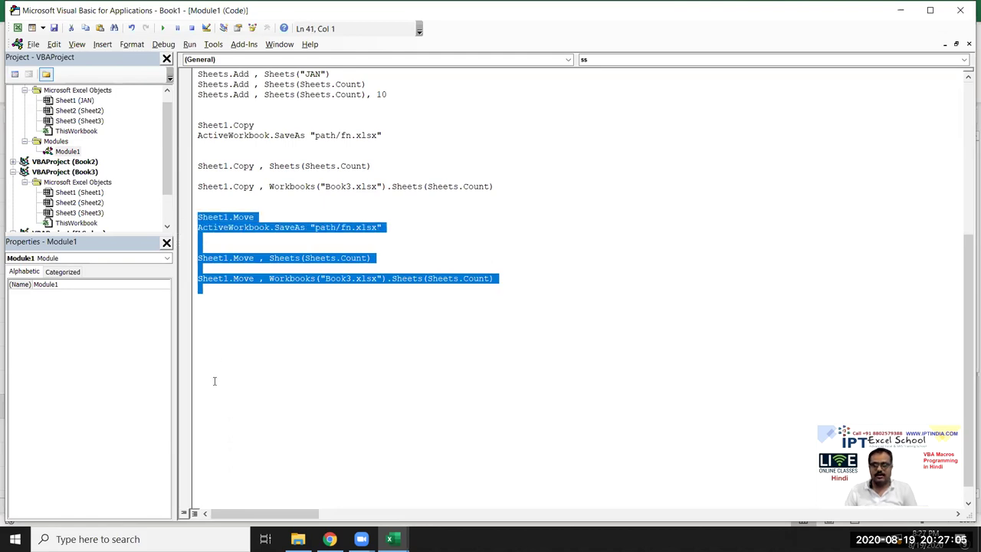
key("alt+F11")
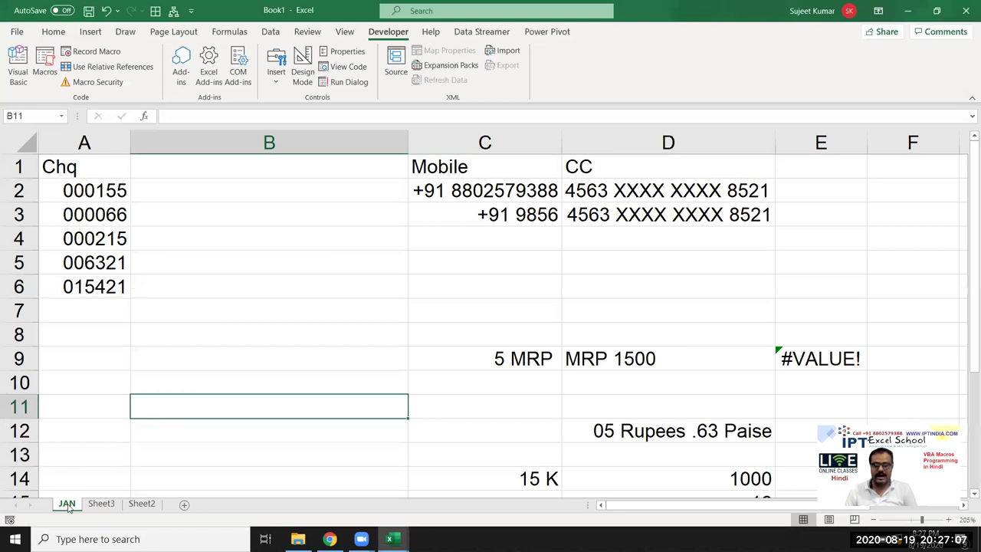
key("alt+F11")
key("Tab")
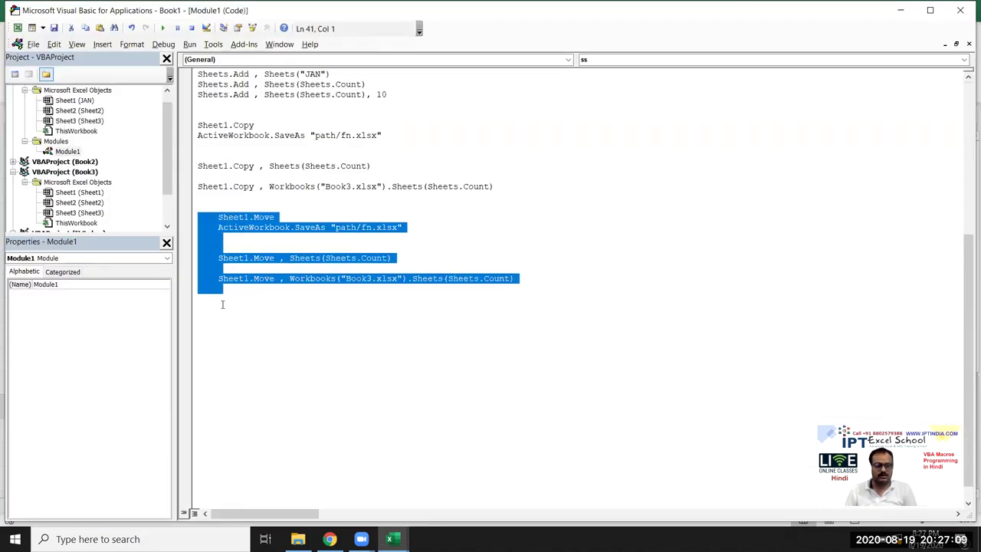
key("alt+F11")
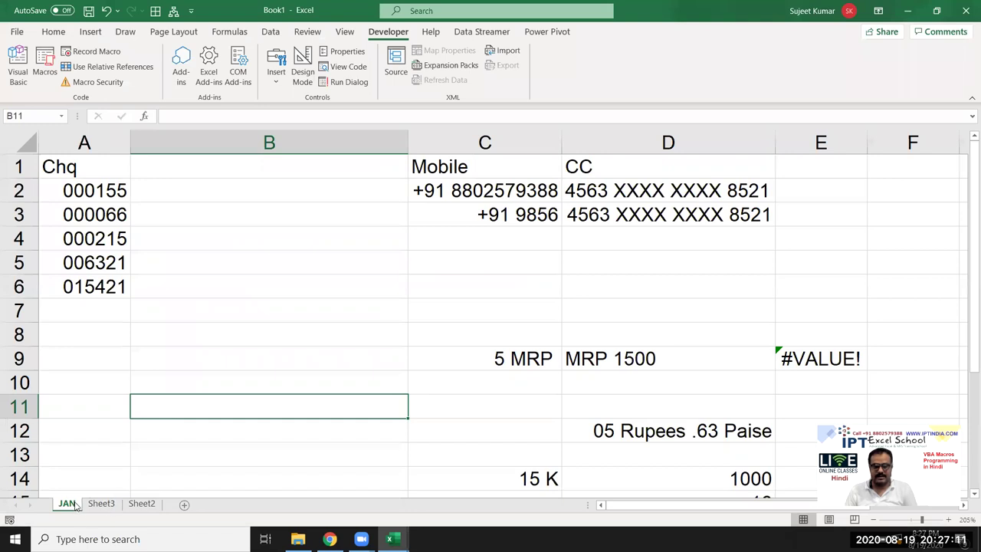
Open Move or Copy for JAN, tick Create a copy, then cancel without applying
right_click(67, 504)
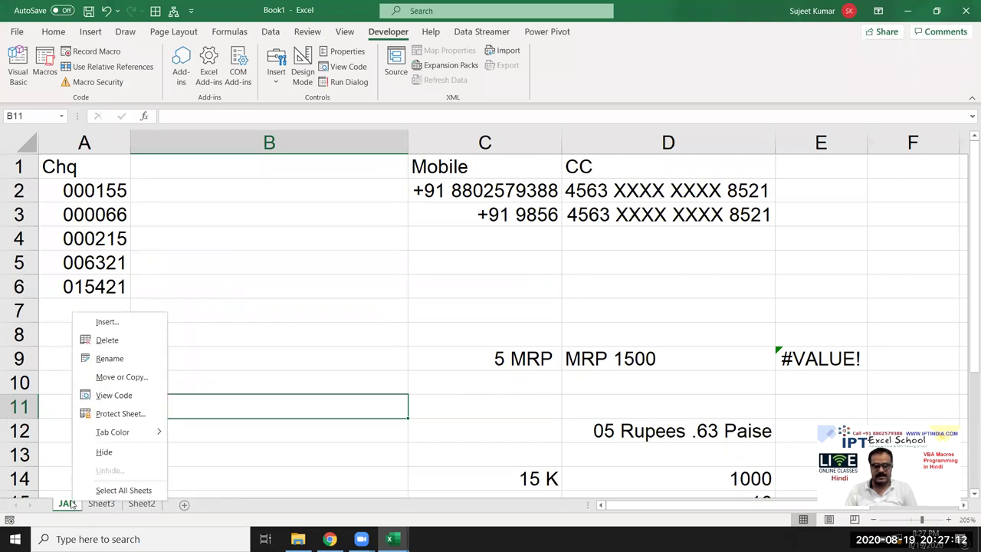
left_click(244, 345)
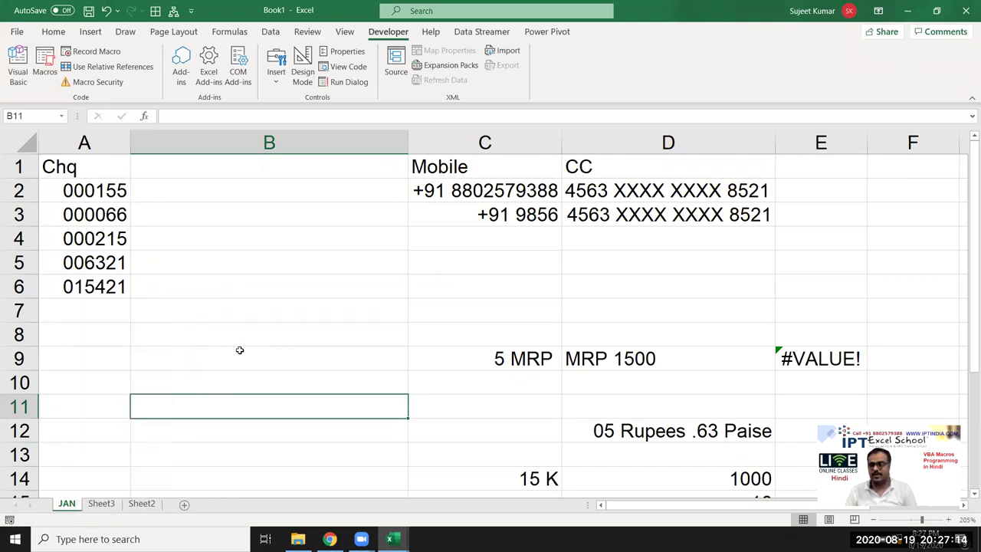
right_click(68, 503)
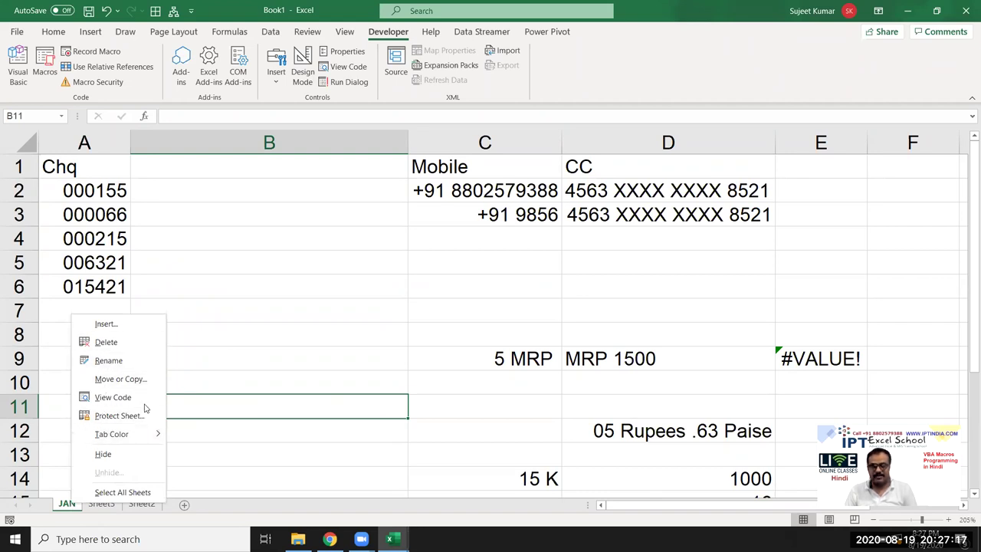
left_click(120, 378)
left_click(68, 433)
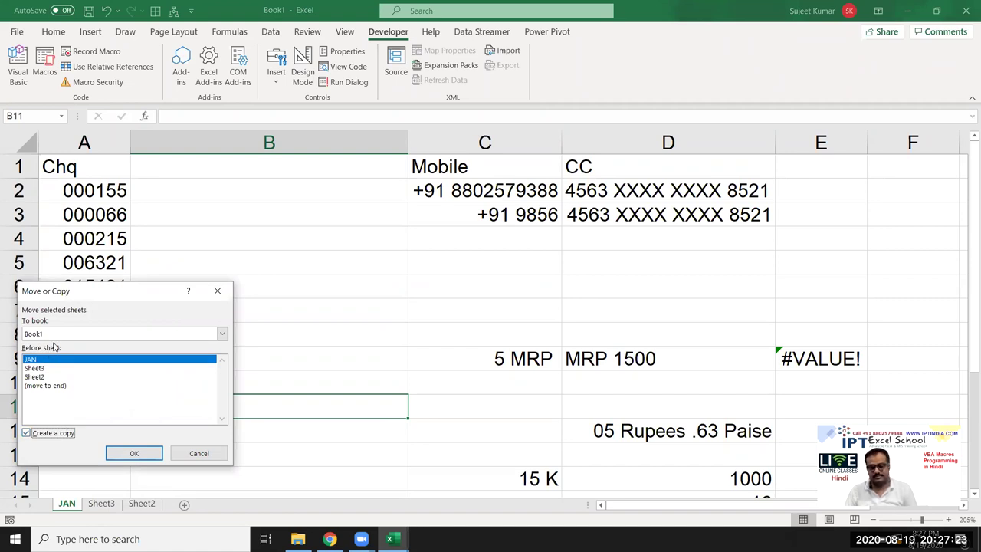
key("Escape")
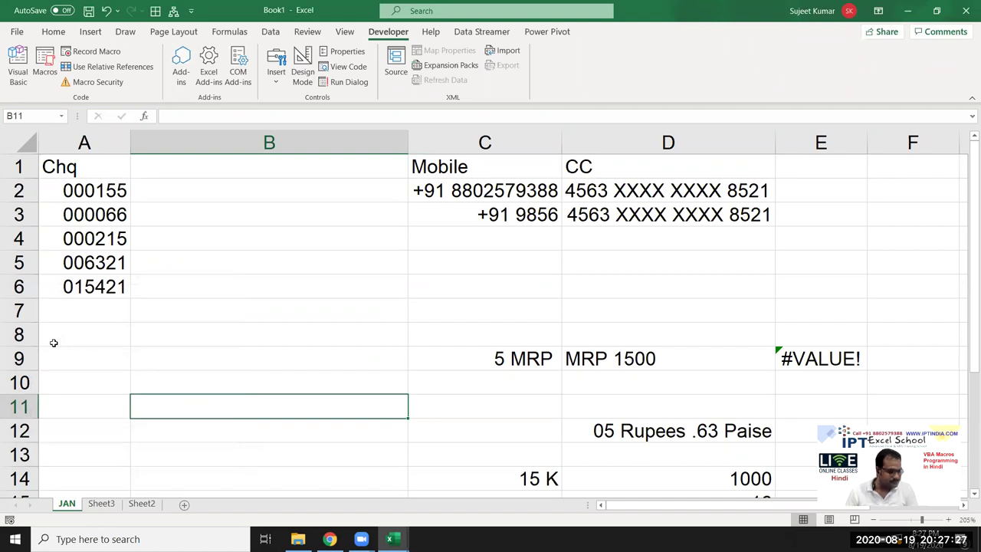
Back in the code, revisit the Sheets.Add and SaveAs lines
key("alt+F11")
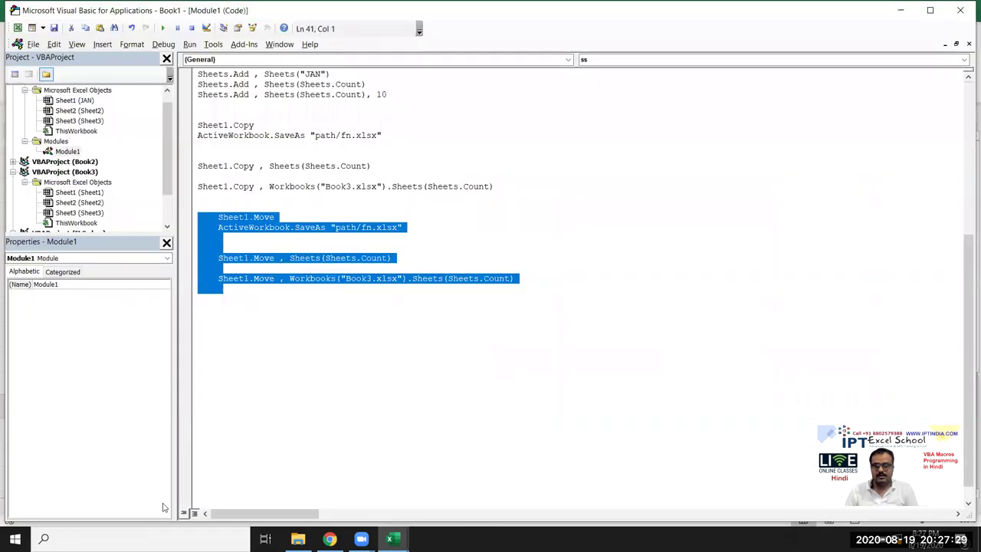
left_click(228, 346)
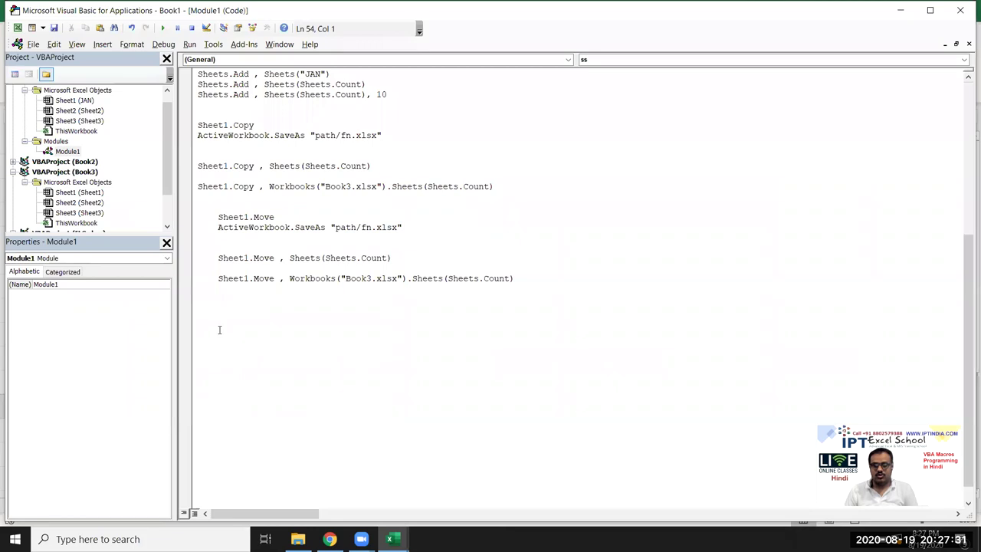
scroll(219, 329, "up", 5)
left_click(237, 176)
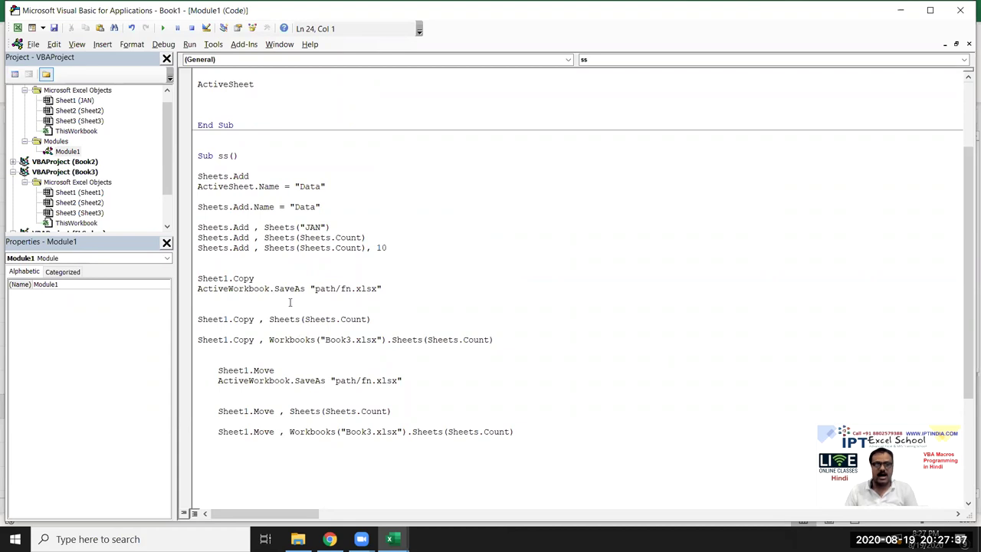
left_click(265, 288)
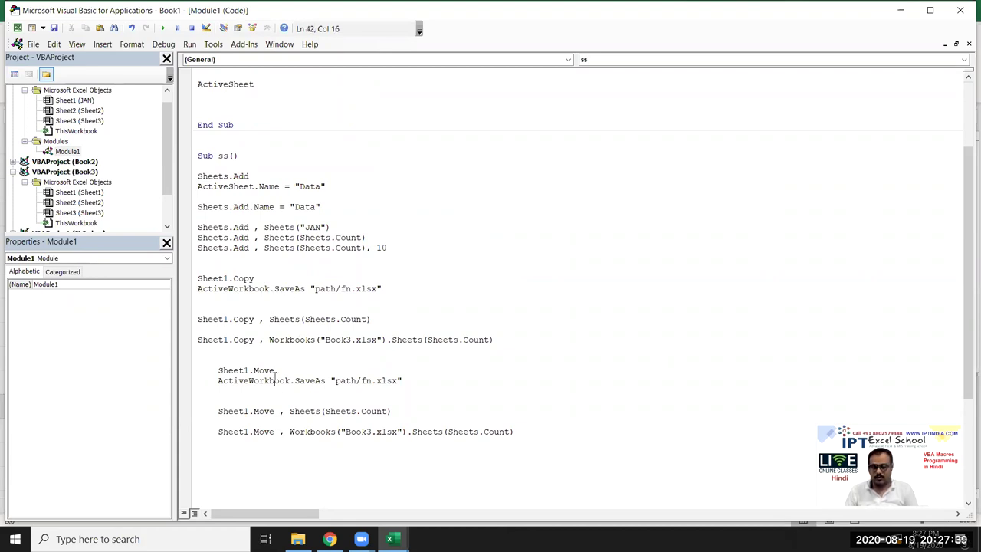
Add a Sheet1.Delete statement below the Sheet1.Move examples
scroll(278, 391, "down", 1)
scroll(253, 384, "down", 2)
left_click(216, 368)
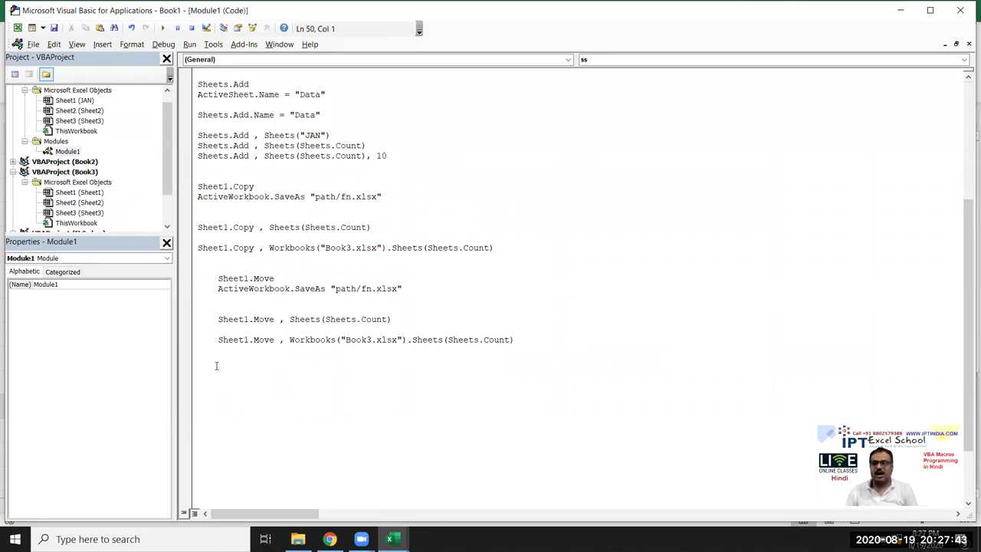
type("sheet")
type(".de")
key("Return")
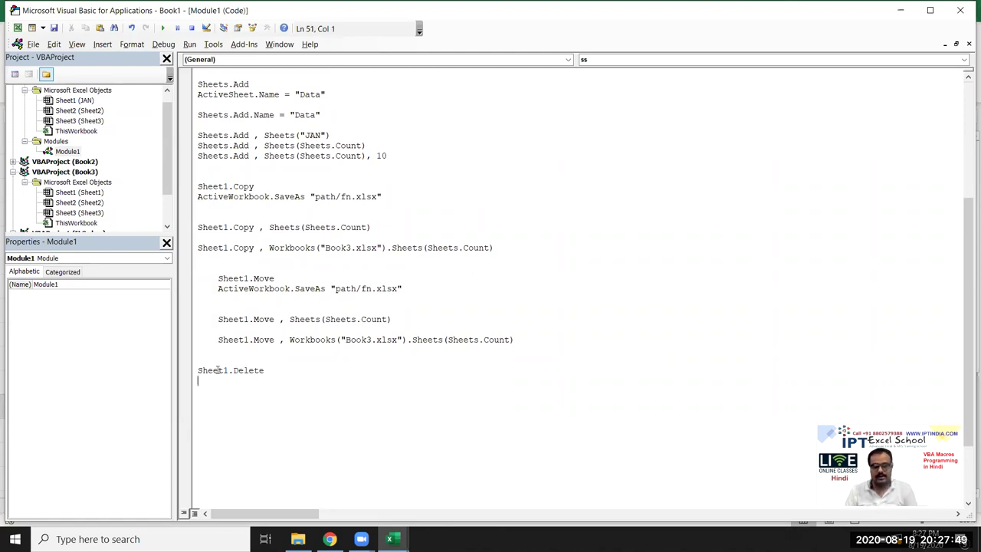
Bring up the JAN delete warning, close it keeping the sheet, then select the Sheet1.Delete line
key("alt+F11")
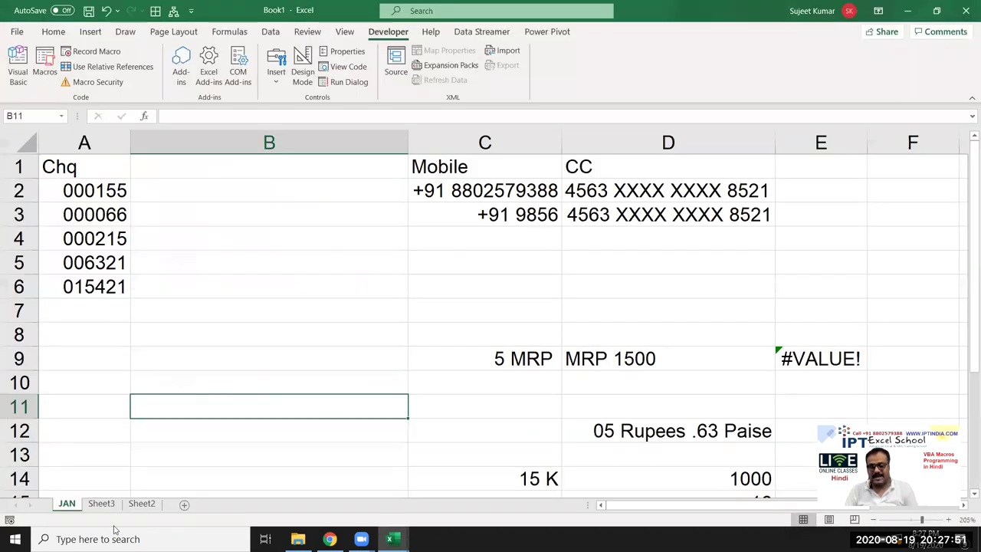
right_click(67, 504)
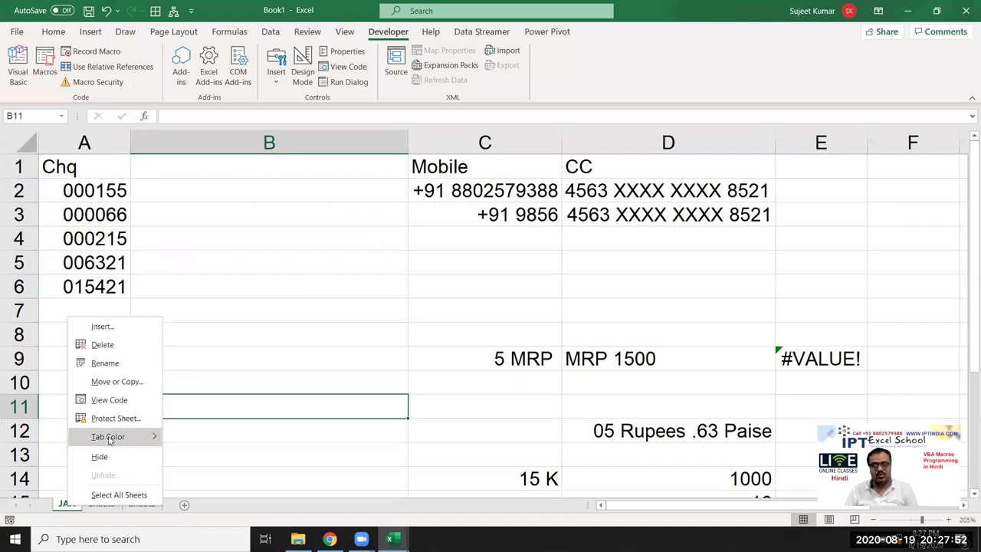
left_click(102, 344)
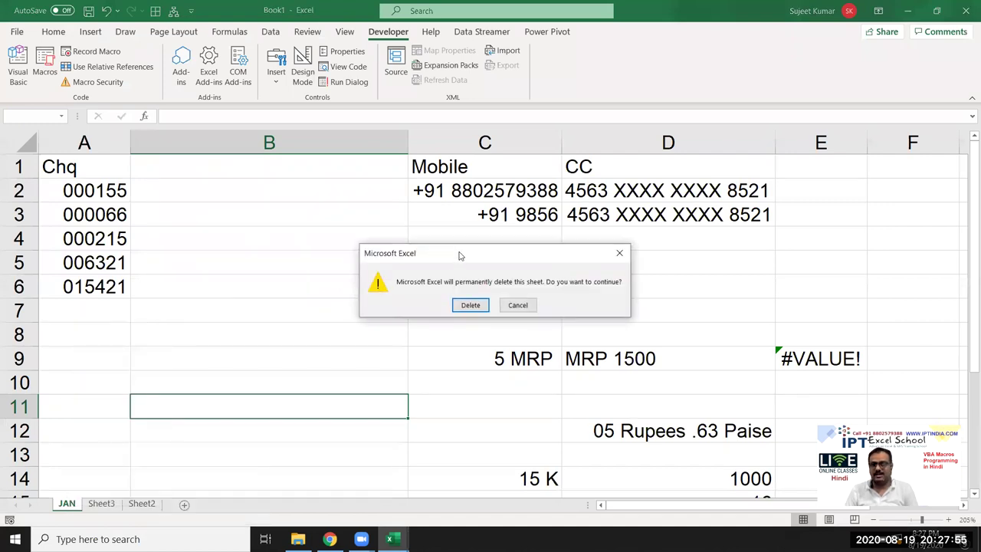
left_click_drag(460, 256, 374, 250)
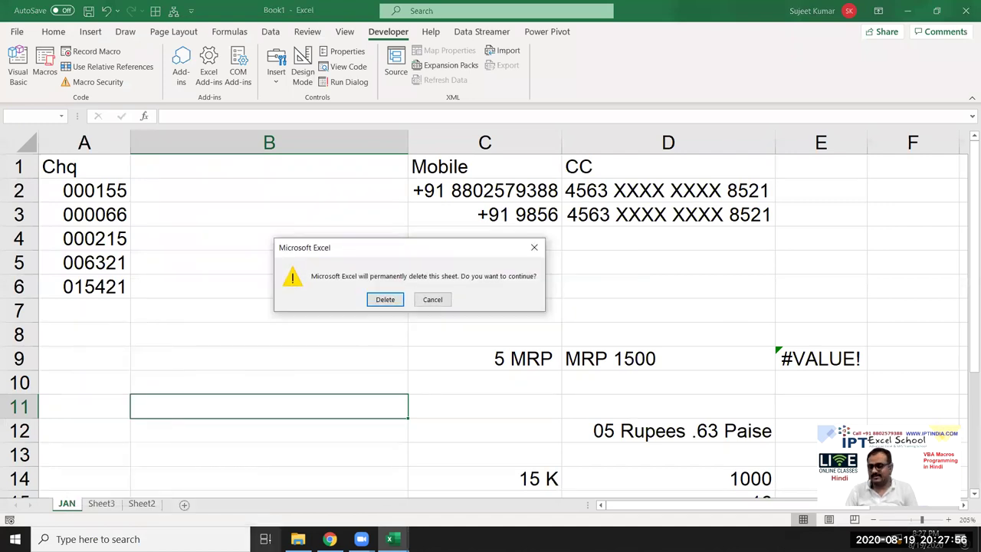
left_click(384, 300)
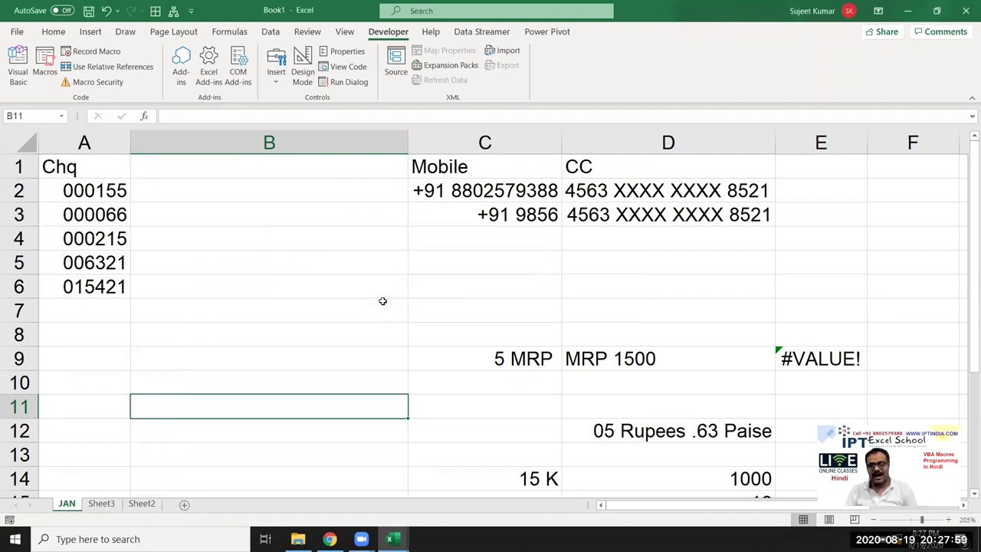
key("alt+F11")
left_click_drag(198, 370, 213, 388)
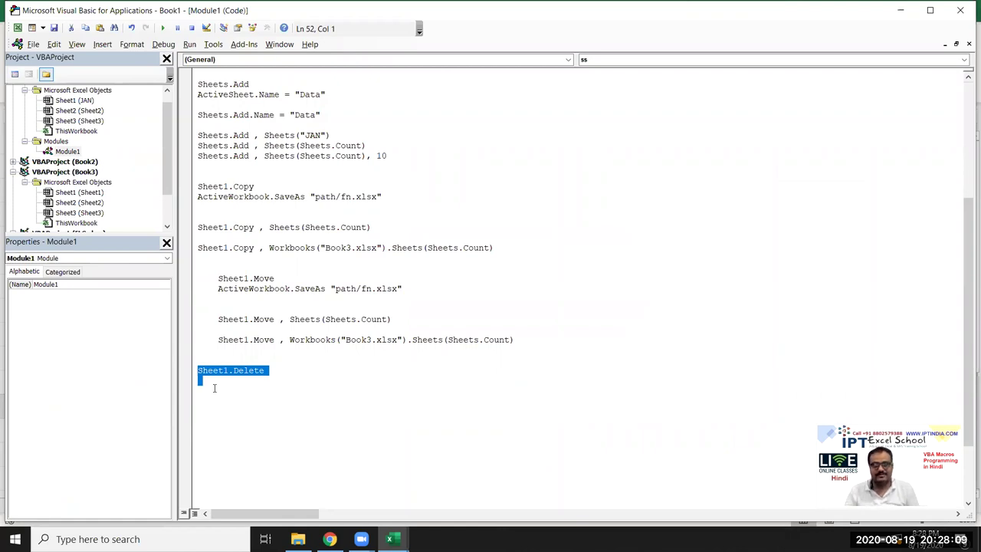
Add blank lines after the ss macro's End Sub for a new procedure
left_click(234, 389)
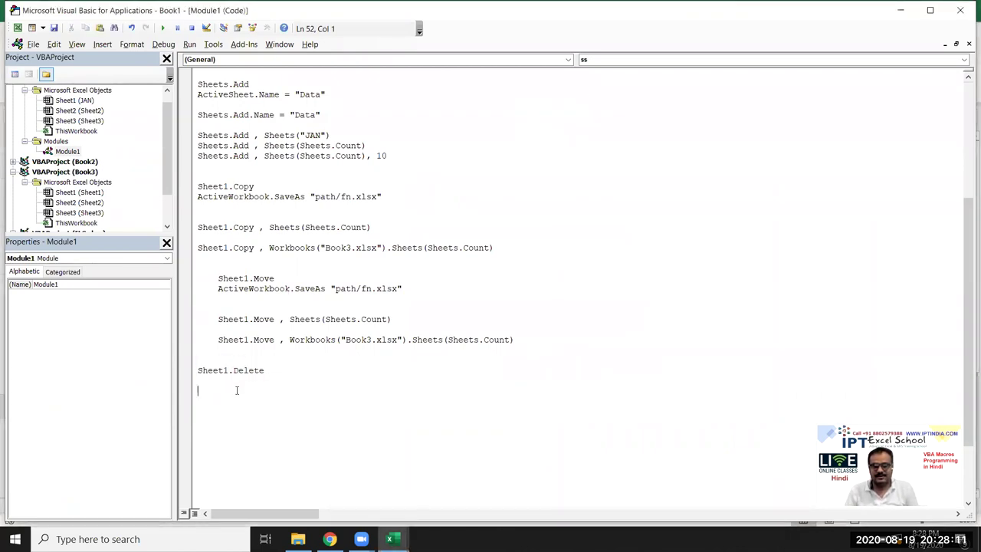
scroll(228, 392, "down", 3)
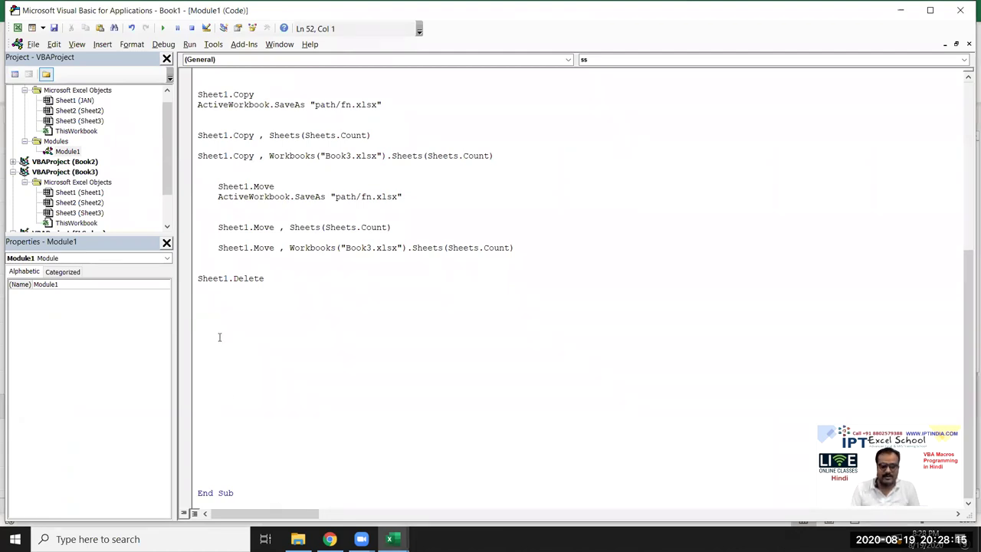
scroll(219, 337, "up", 5)
left_click(290, 483)
left_click(274, 494)
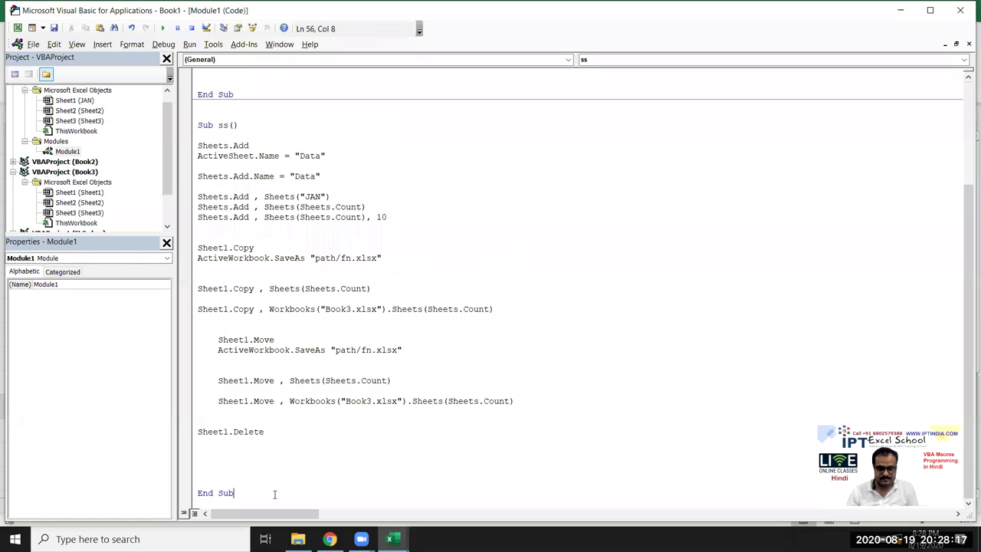
key("Return")
key("Return")
key("Return")
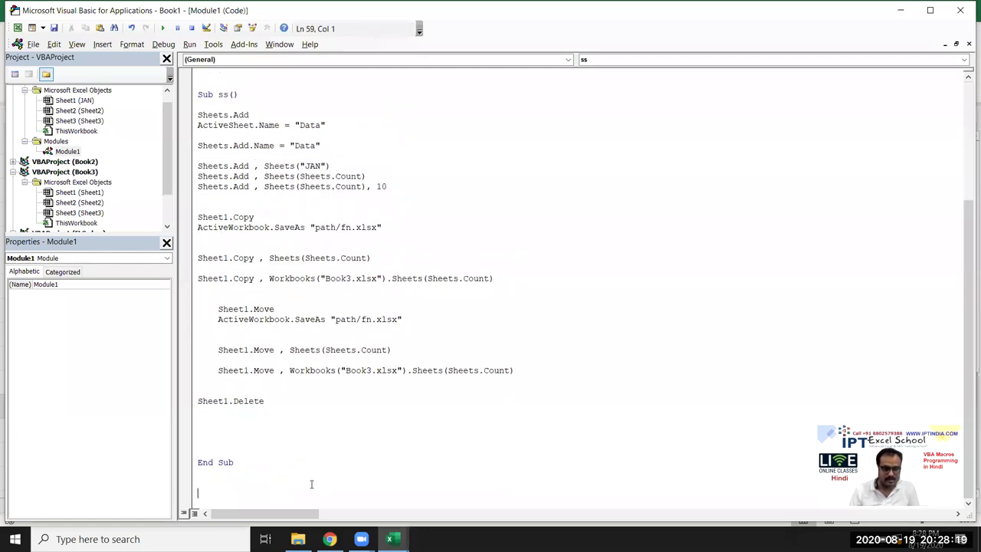
Write a new Sub mm() whose only statement is Sheet1.Delete
type("she")
key("BackSpace")
key("BackSpace")
type("ub ")
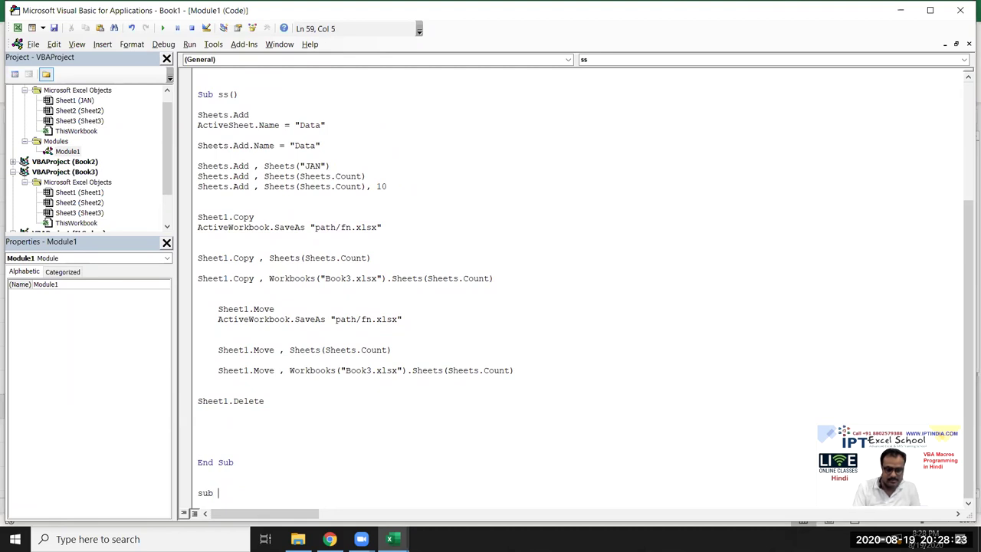
type("mm")
key("Return")
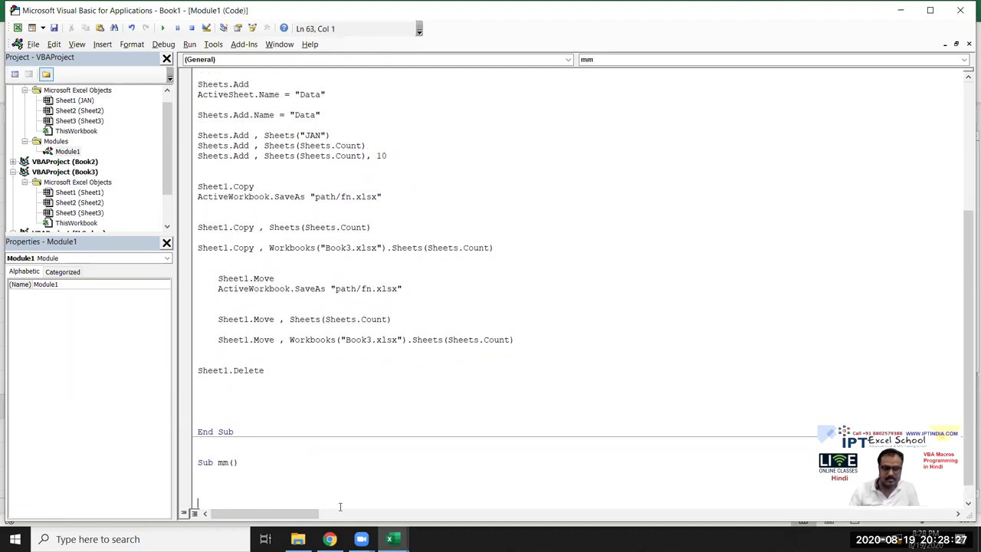
key("Return")
type("heet1")
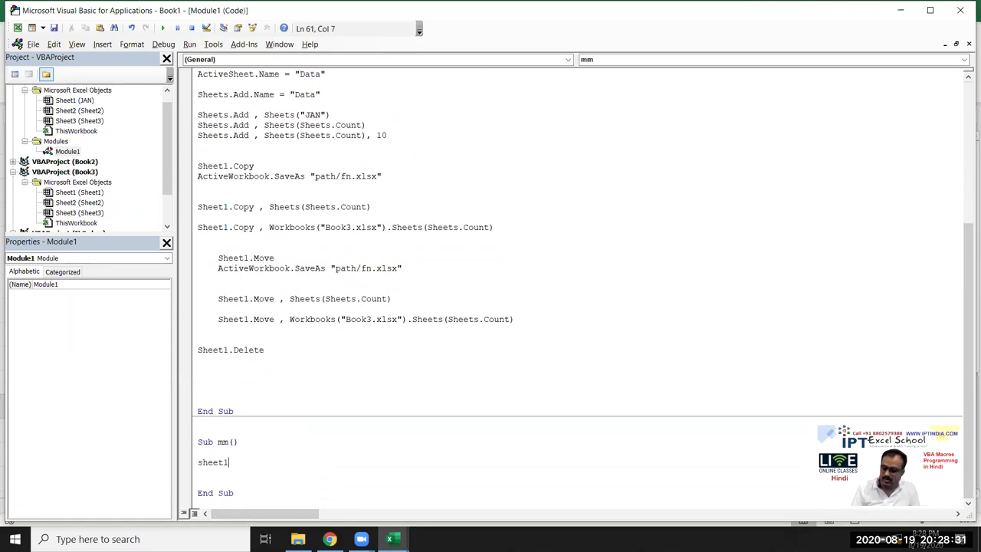
type(".del")
key("Tab")
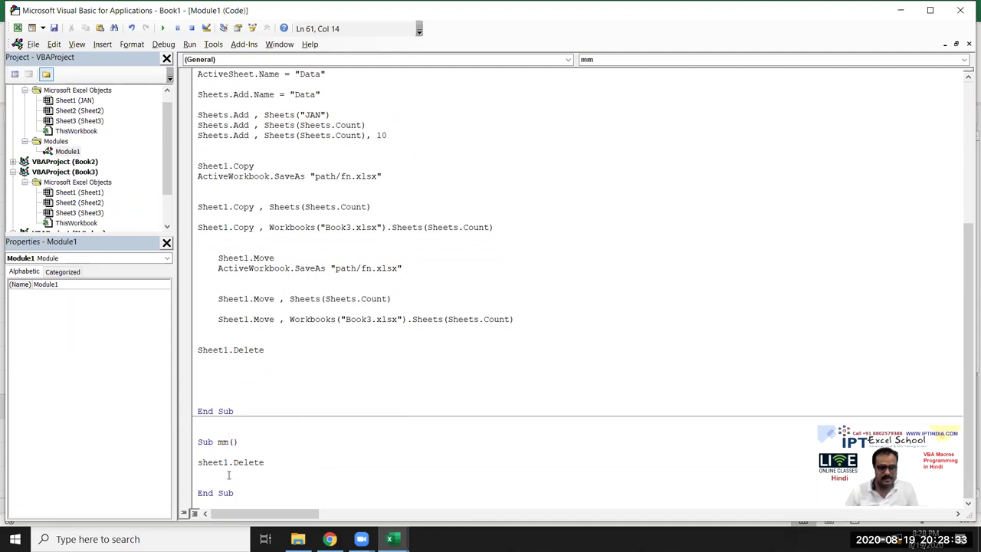
key("alt+F11")
Run the mm macro and cancel its deletion warning, keeping the JAN sheet
left_click(45, 69)
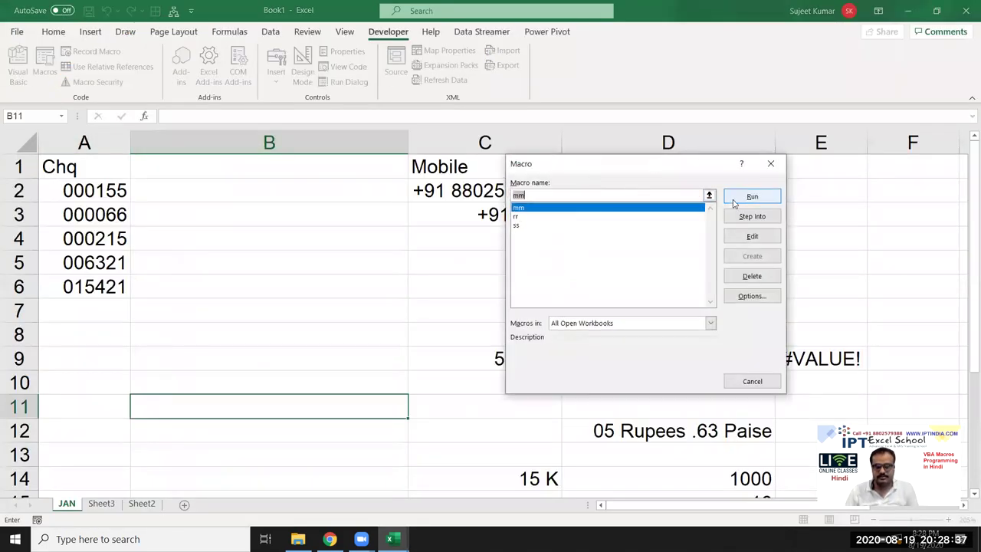
left_click(733, 199)
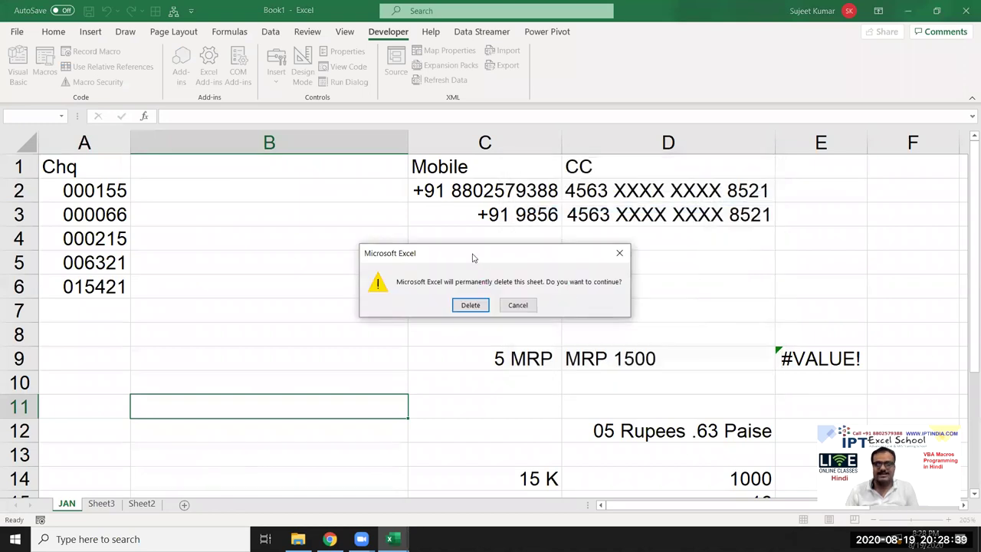
left_click_drag(473, 258, 394, 220)
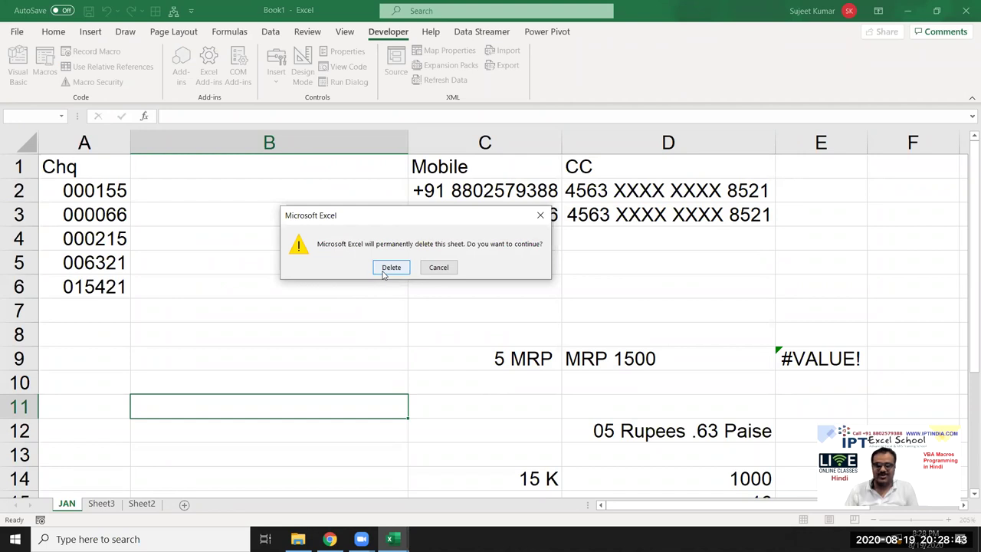
left_click(438, 269)
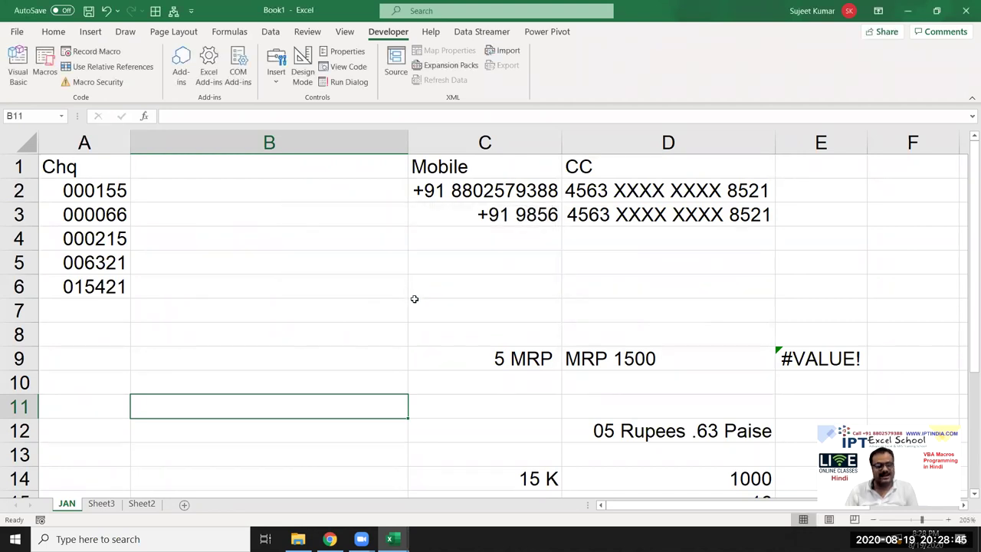
key("alt+F11")
Insert Application.DisplayAlerts = False above Sheet1.Delete inside Sub mm
left_click(221, 453)
type("application.")
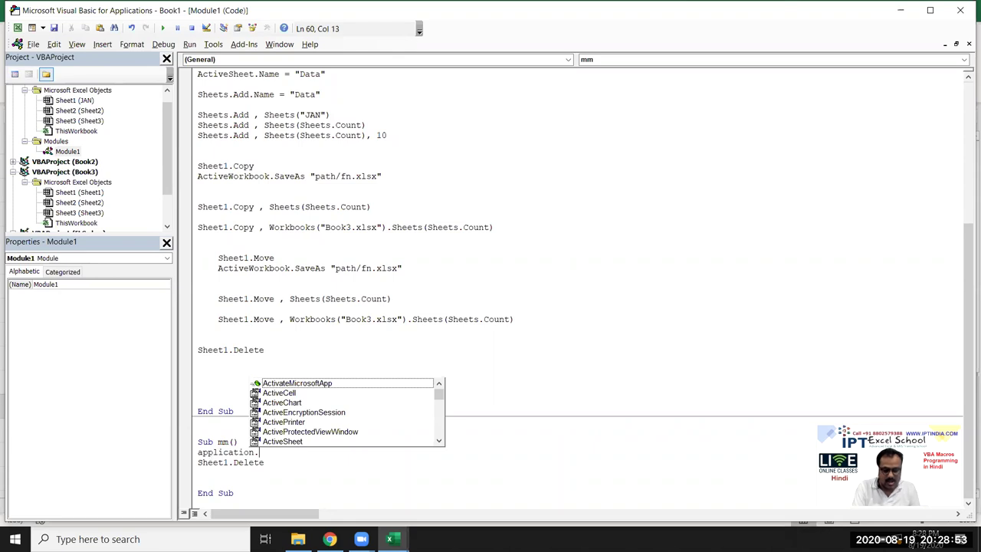
type("wo")
key("BackSpace")
key("BackSpace")
type("di")
key("Down")
key("Tab")
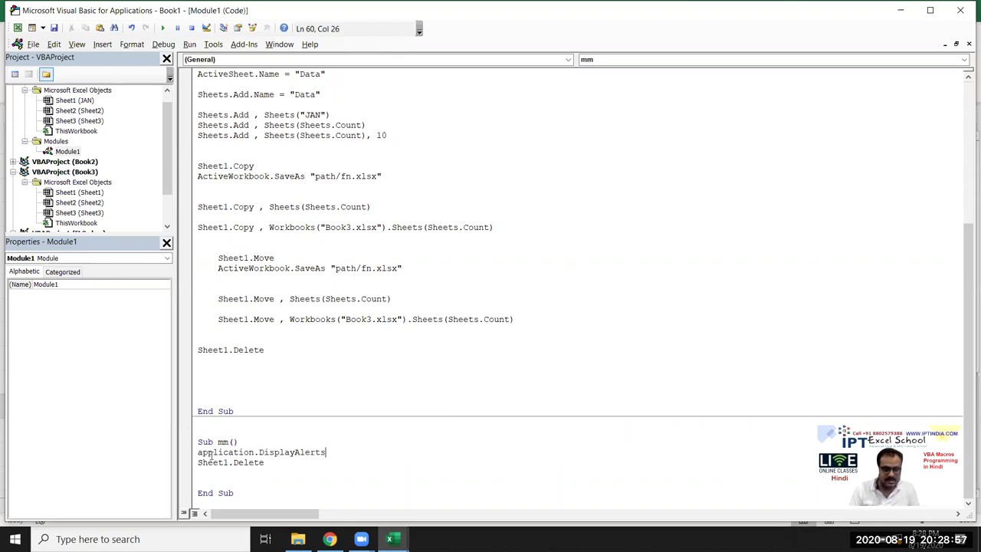
type("=fa")
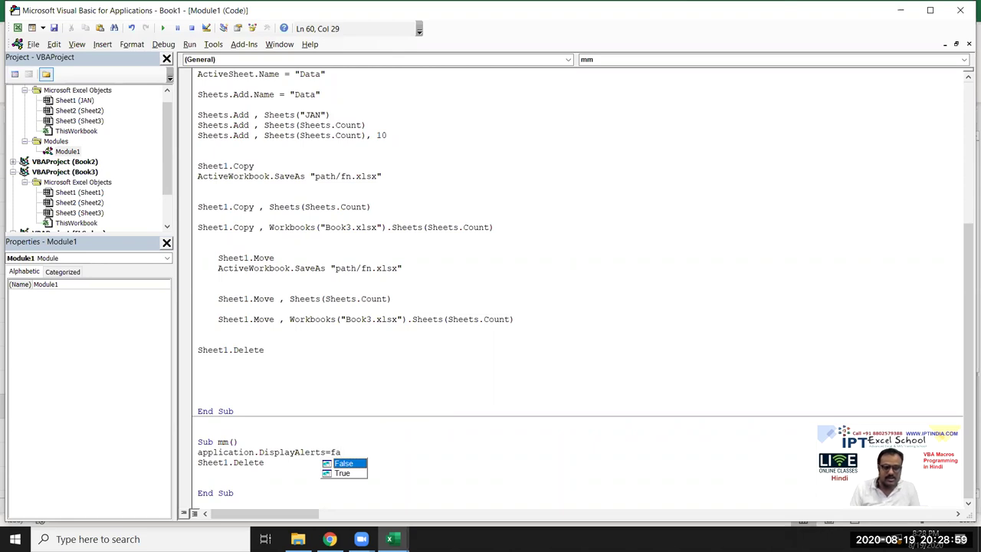
key("Tab")
left_click(257, 482)
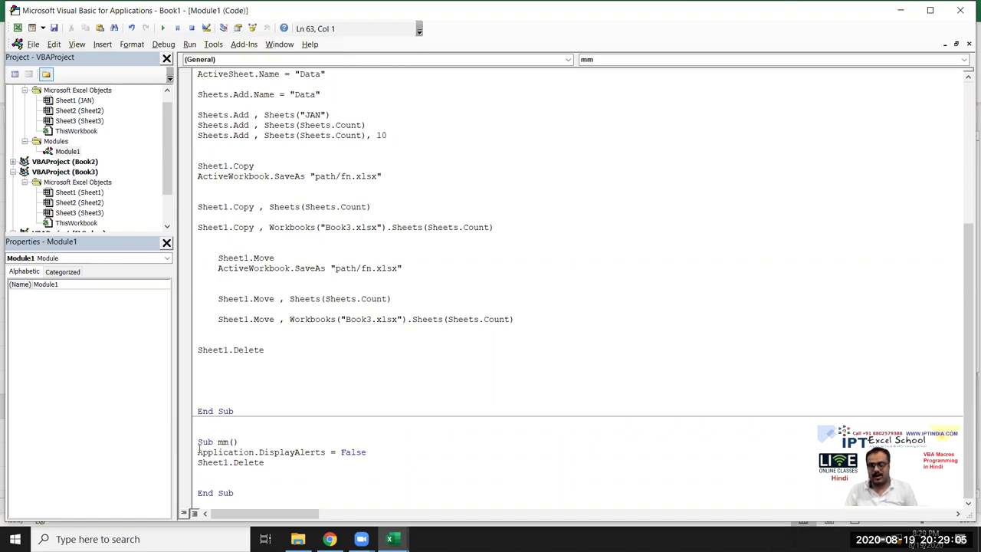
mouse_move(197, 452)
left_mouse_down()
mouse_move(340, 452)
mouse_move(368, 467)
left_mouse_up()
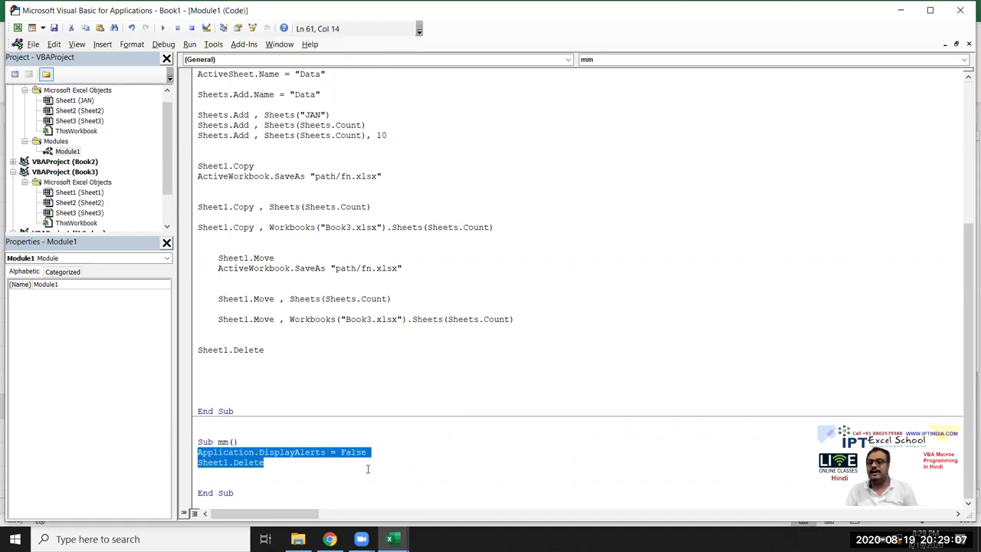
left_click(366, 469)
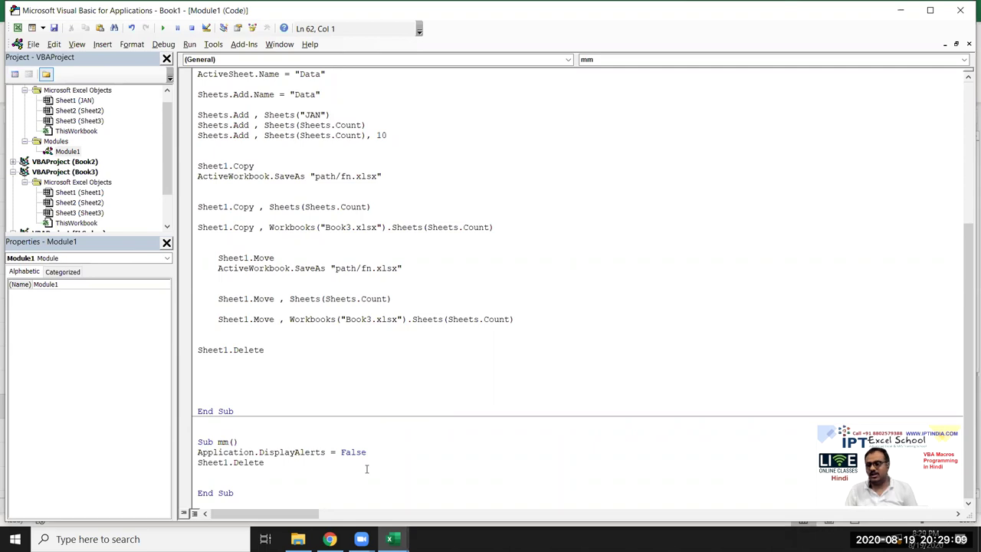
Run the mm macro so the JAN sheet is deleted without any warning
key("alt+Tab")
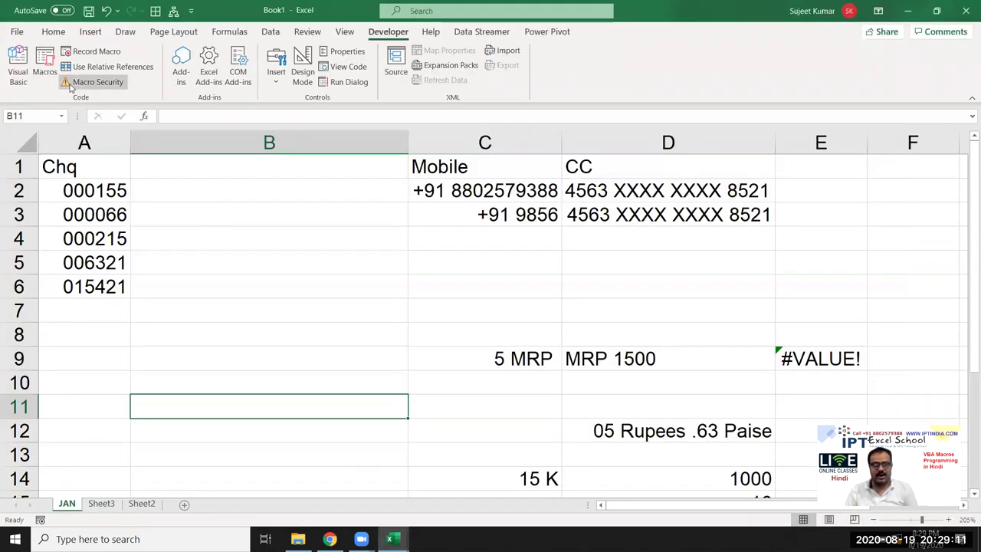
left_click(44, 72)
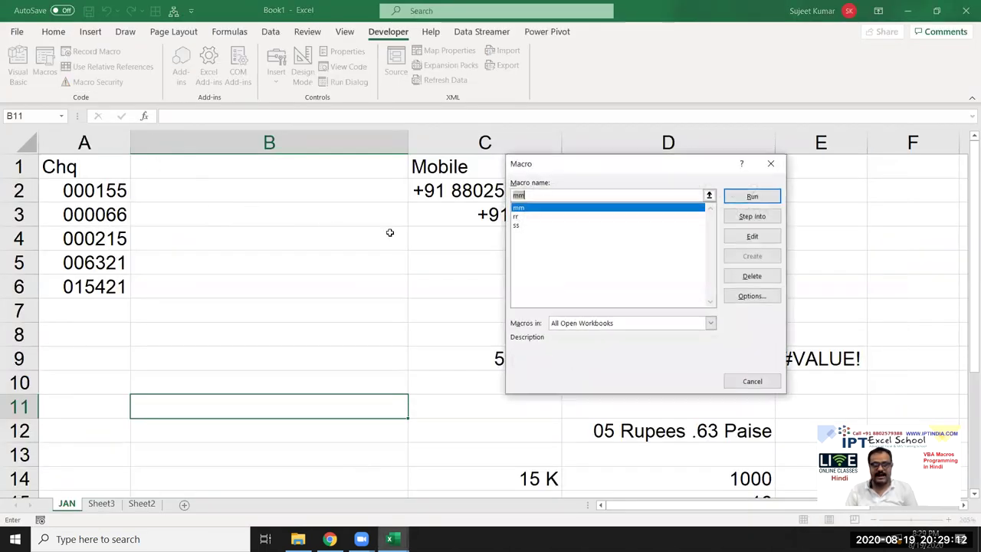
left_click(735, 197)
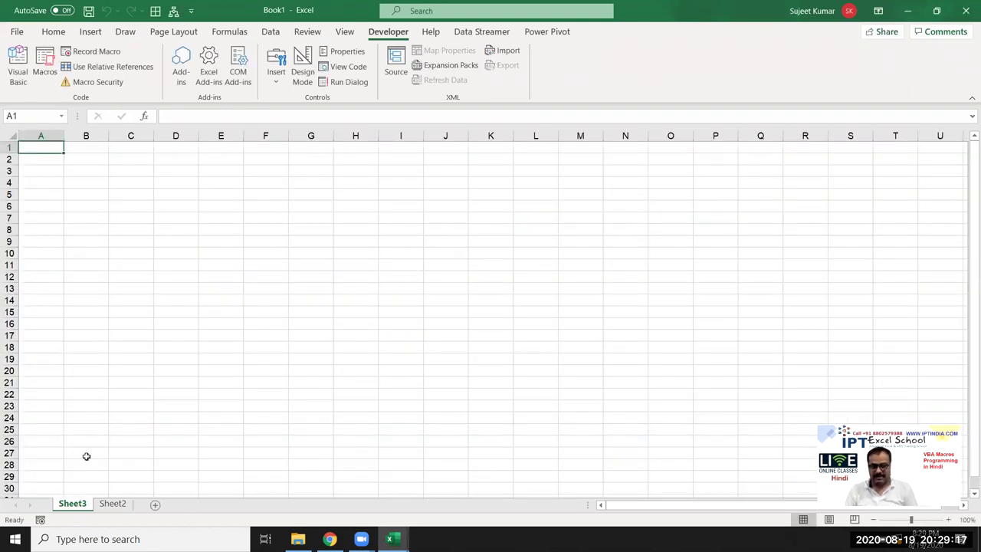
Try deleting Sheet3 manually to show the warning, then cancel it
right_click(80, 504)
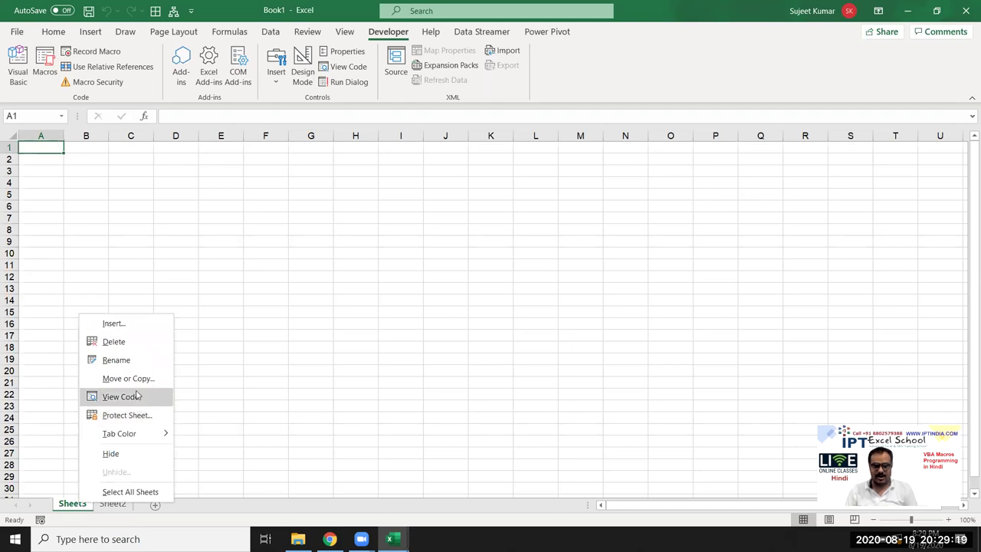
left_click(135, 343)
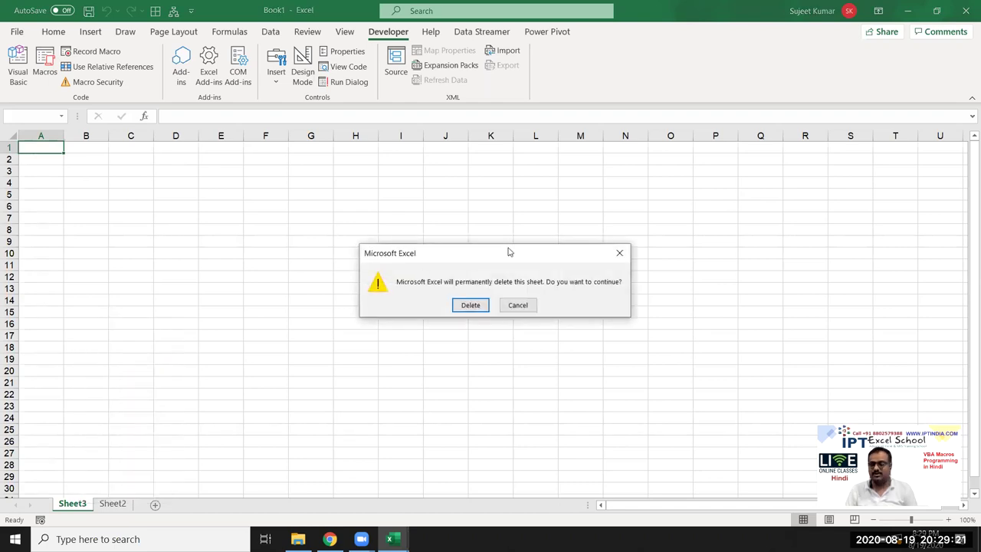
left_click(517, 305)
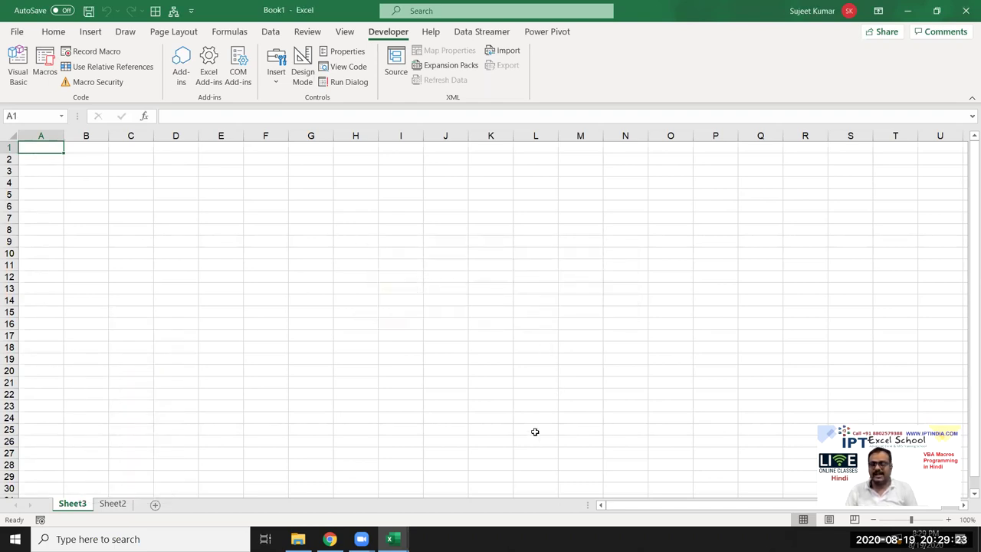
key("alt+F11")
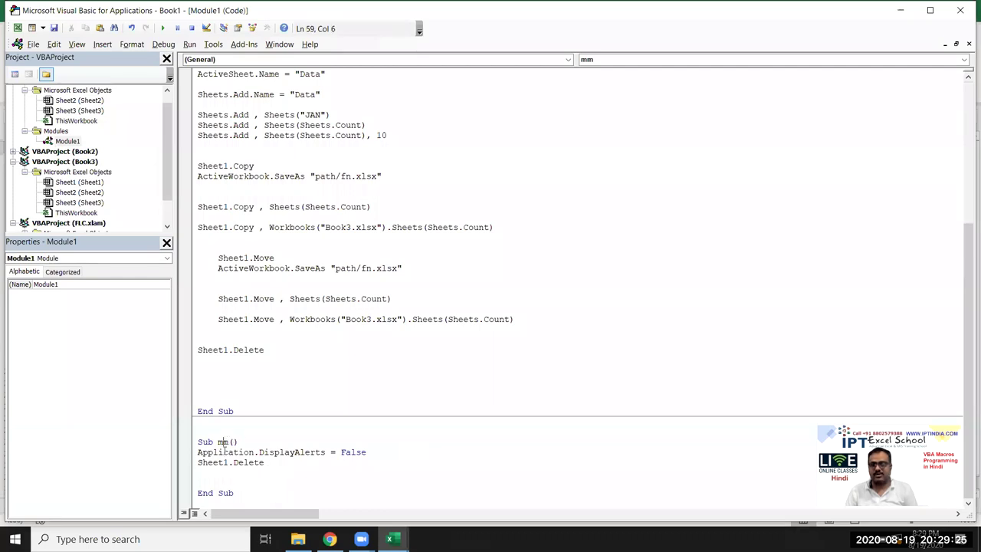
Add Application.DisplayAlerts = False above Sheet1.Delete in Sub ss
left_click_drag(222, 442, 226, 492)
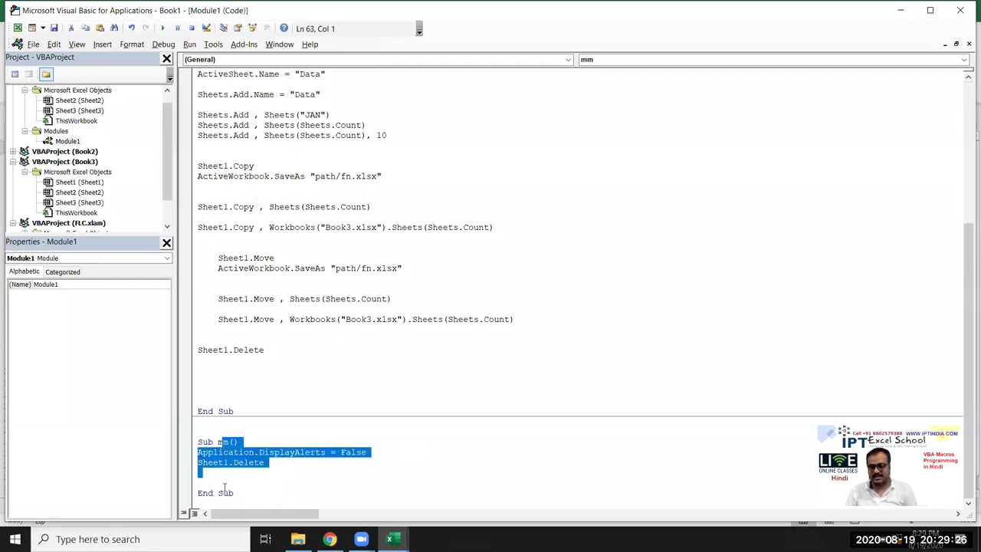
left_click(226, 387)
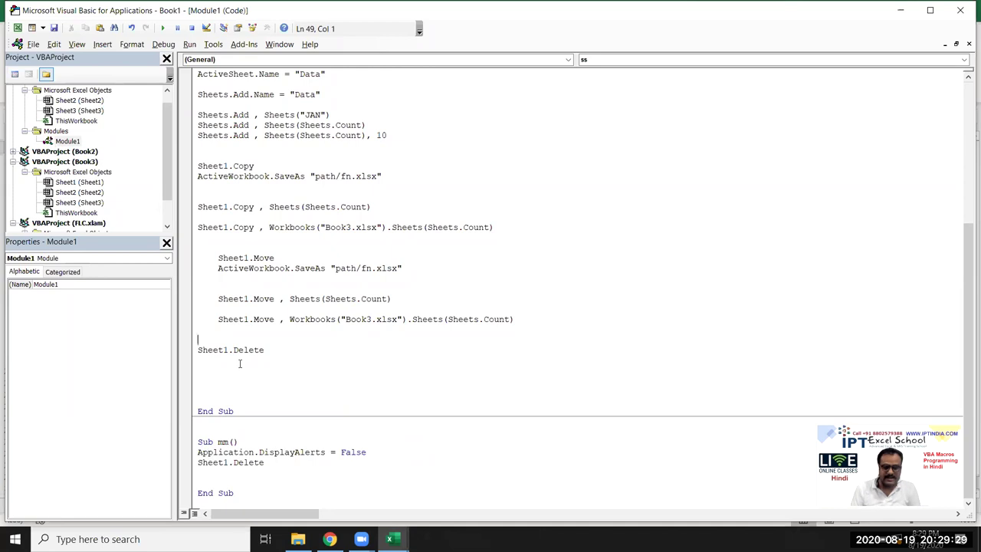
type("appli")
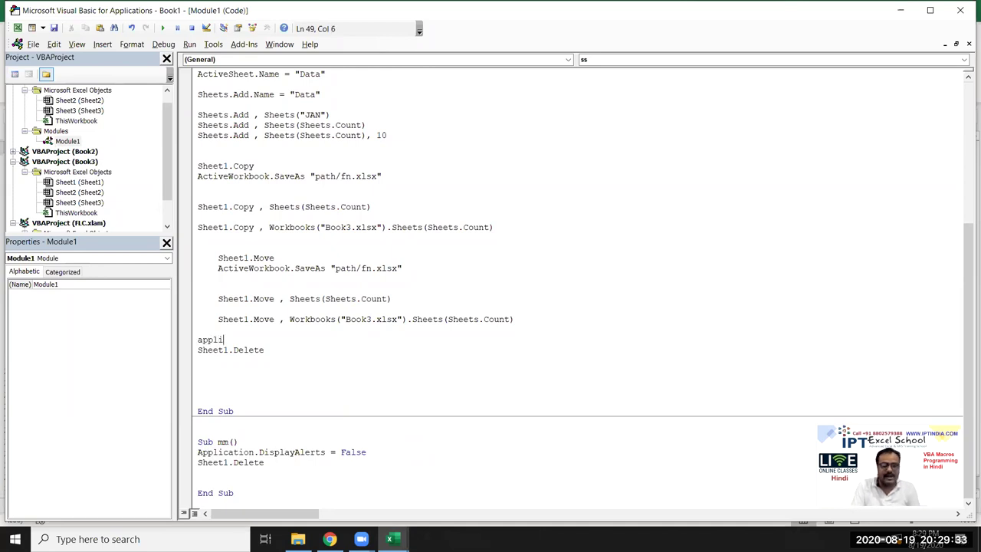
type("ca")
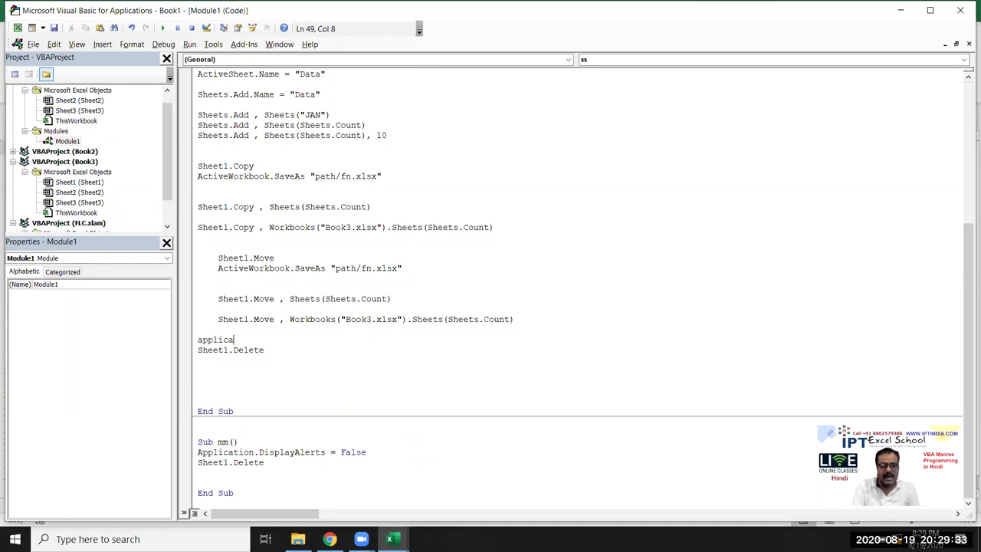
type("ion")
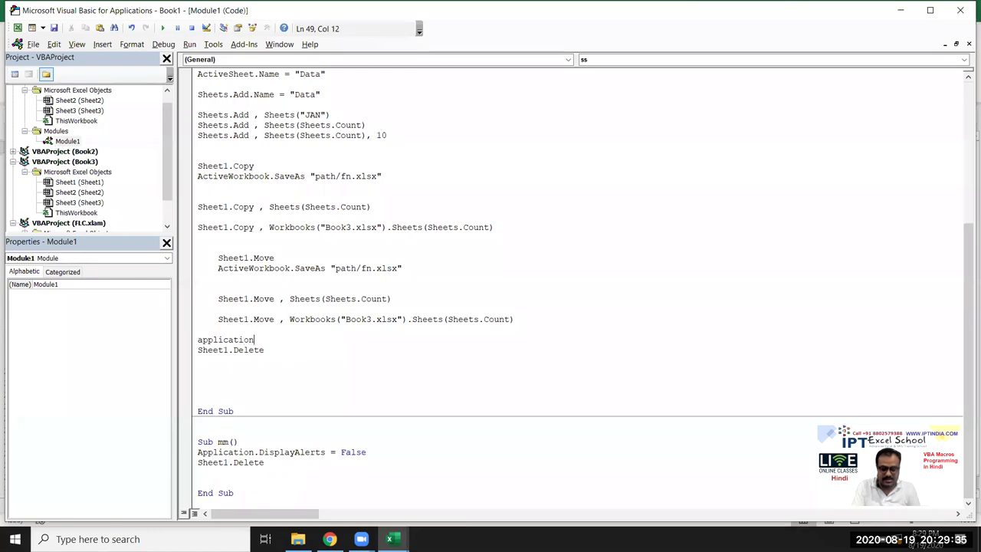
type(".")
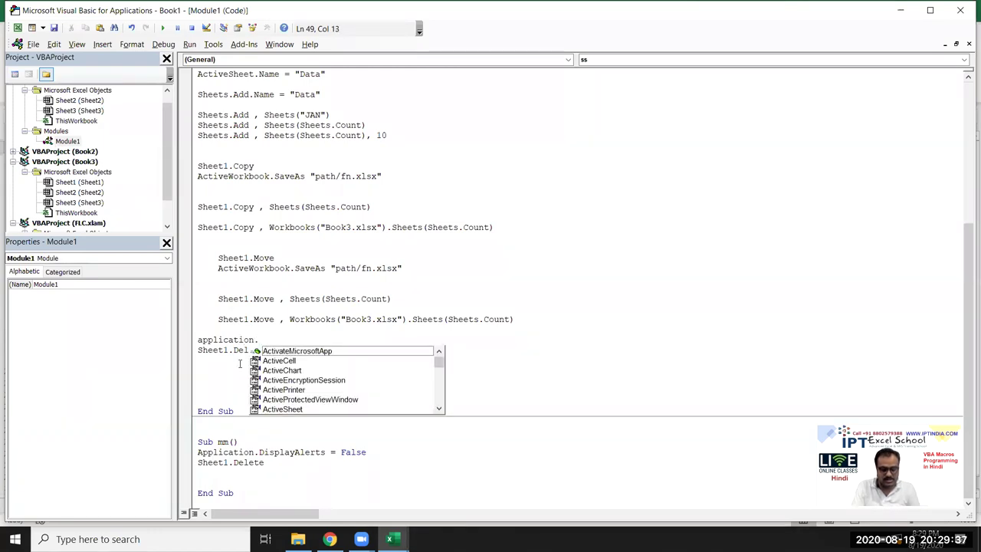
type("dis")
key("Tab")
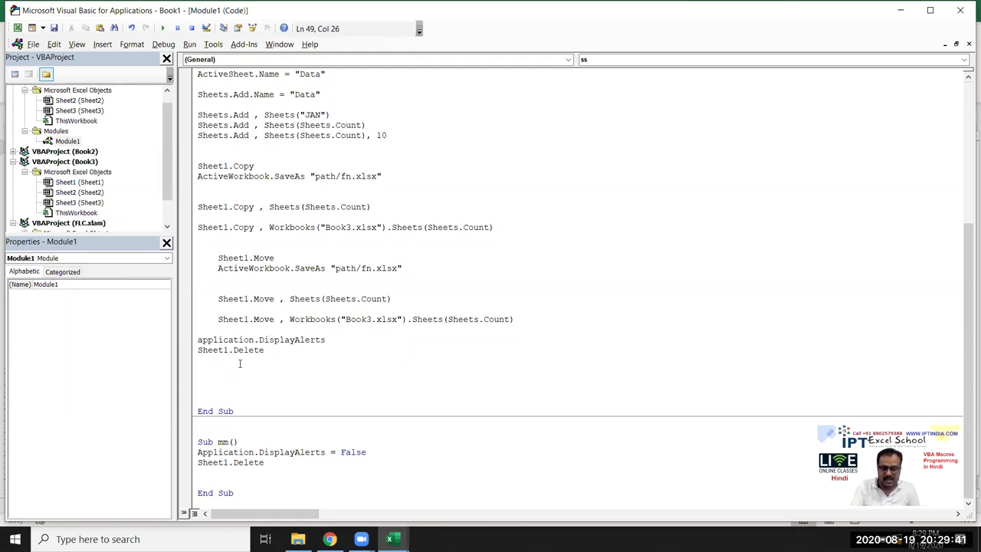
type("=")
key("Down")
key("Up")
key("Tab")
Add blank lines below Sheet1.Delete in Sub ss for more code
left_click(242, 369)
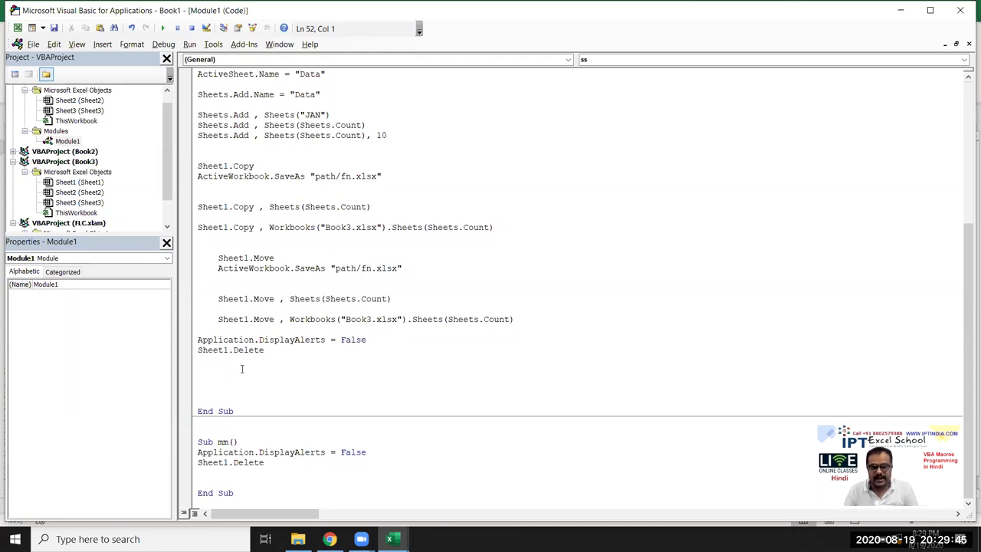
key("Return")
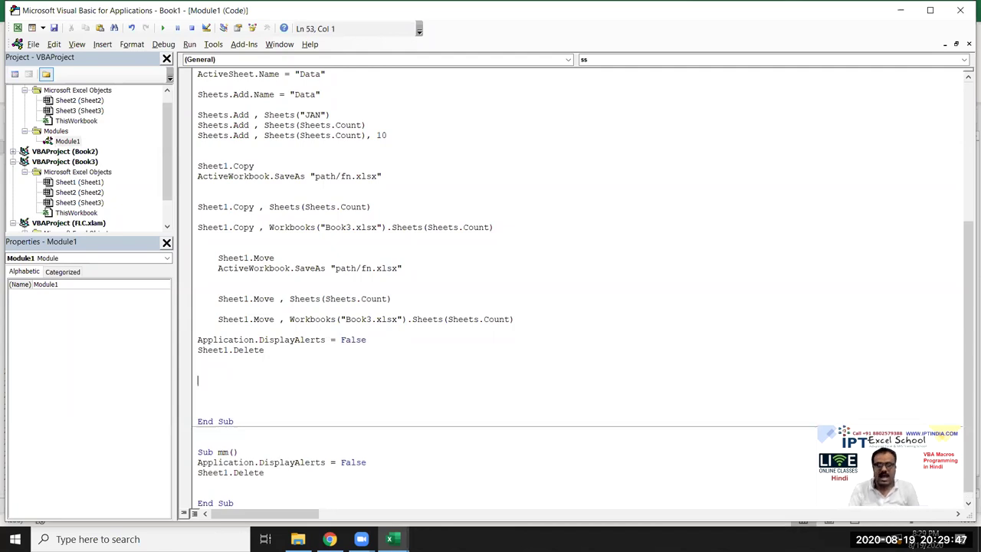
key("Return")
key("Return")
key("Return")
scroll(280, 406, "down", 1)
Add Sheet2.Visible = xlSheetHidden below Sheet1.Delete in Sub ss
left_click(231, 333)
type("sheet")
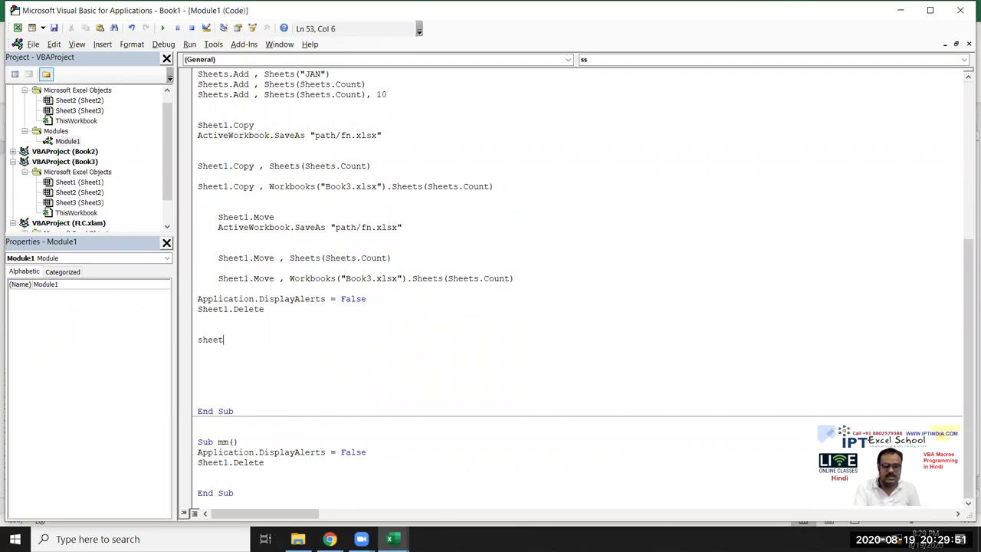
type("2")
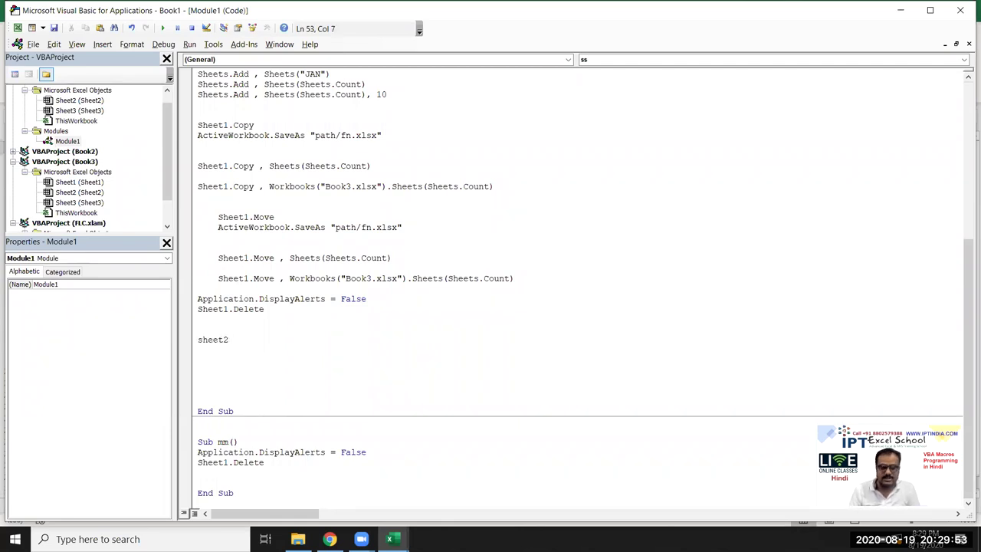
type(".vi")
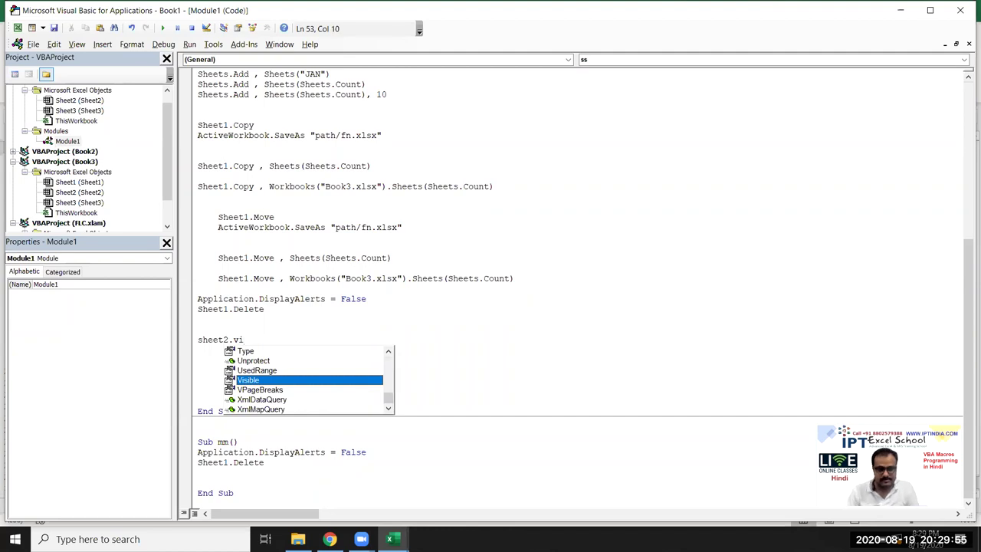
key("Tab")
type("=")
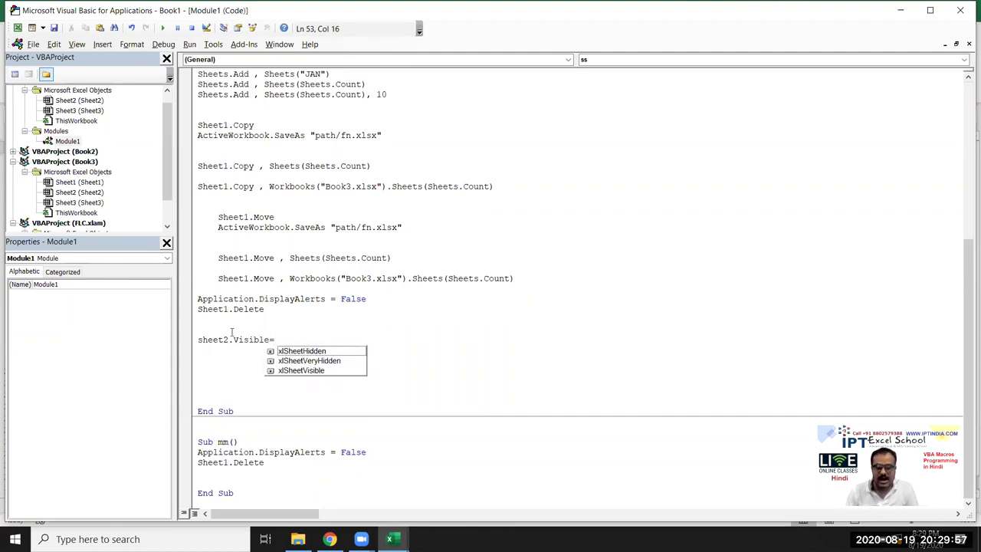
key("Tab")
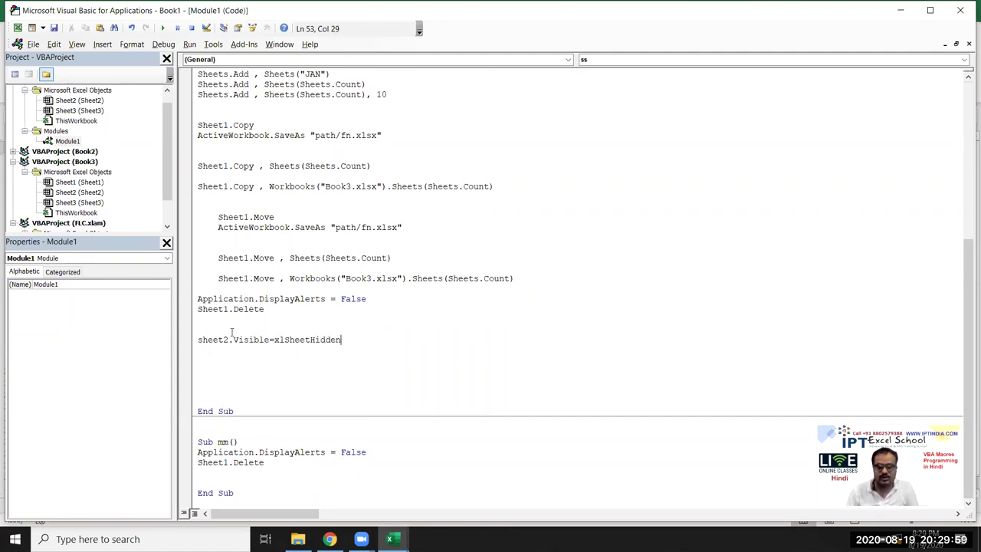
left_click(229, 367)
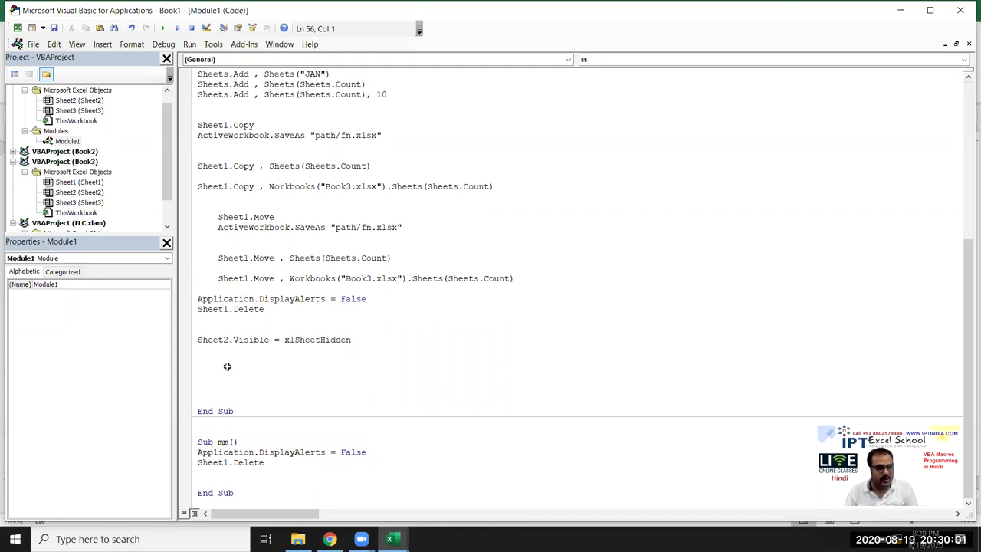
In the workbook, hide the current sheet and then unhide it again
key("alt+F11")
right_click(78, 504)
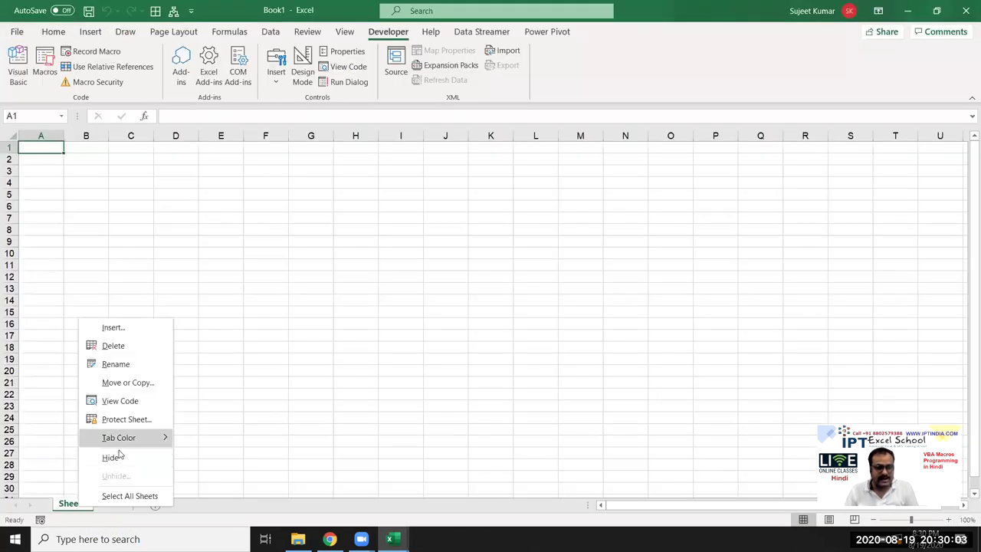
left_click(111, 457)
right_click(77, 504)
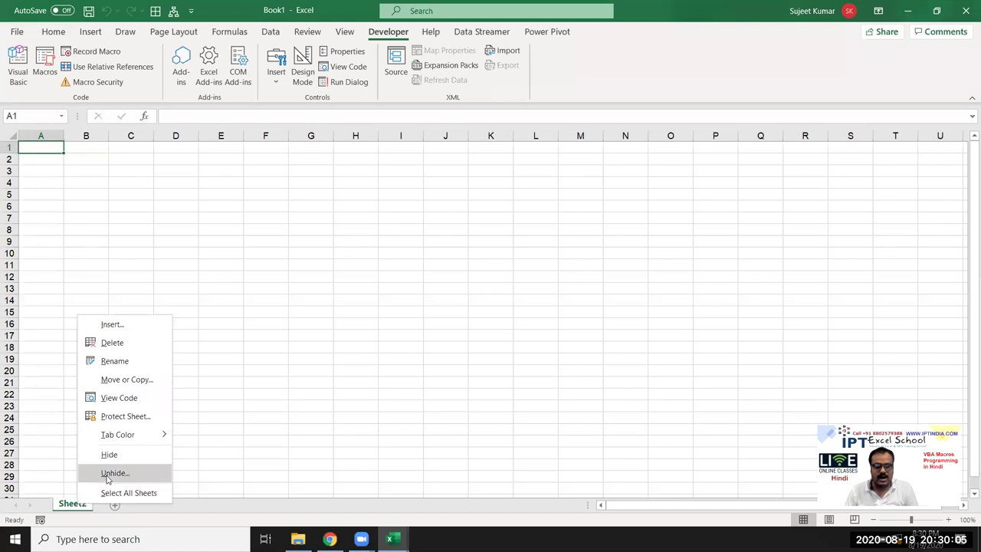
left_click(107, 477)
left_click(131, 508)
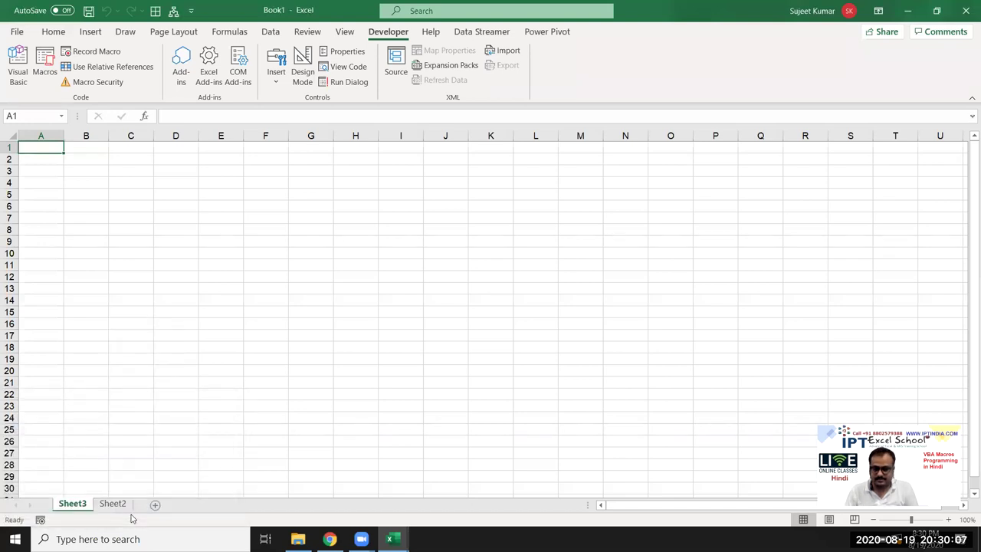
key("alt+F11")
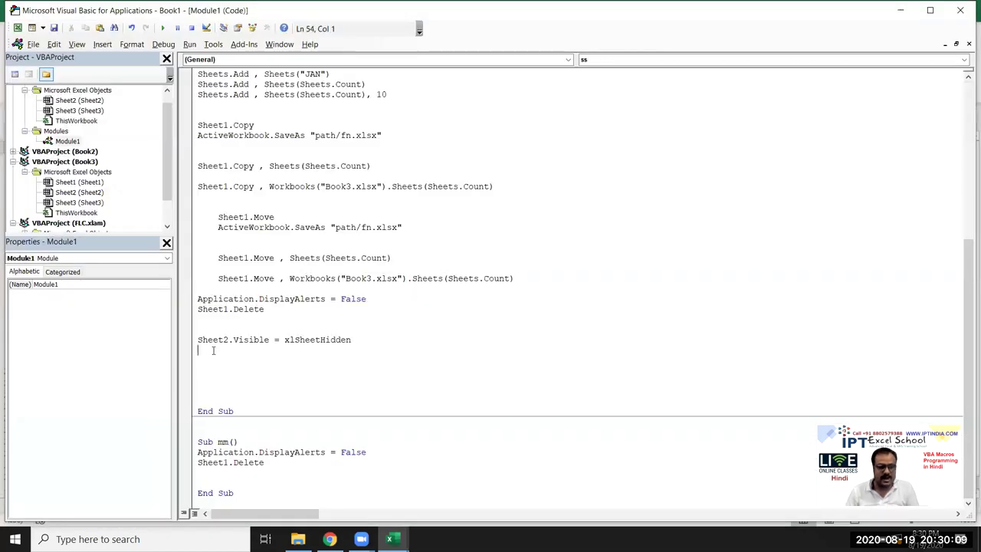
Add a line setting Sheet2.Visible = xlSheetVeryHidden
type("sheet2.vi")
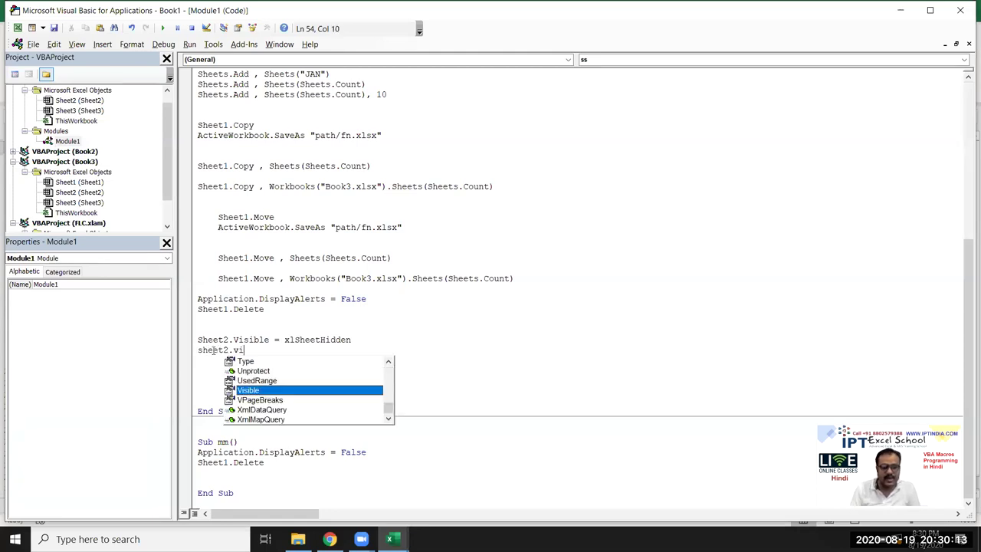
key("Tab")
key("Down")
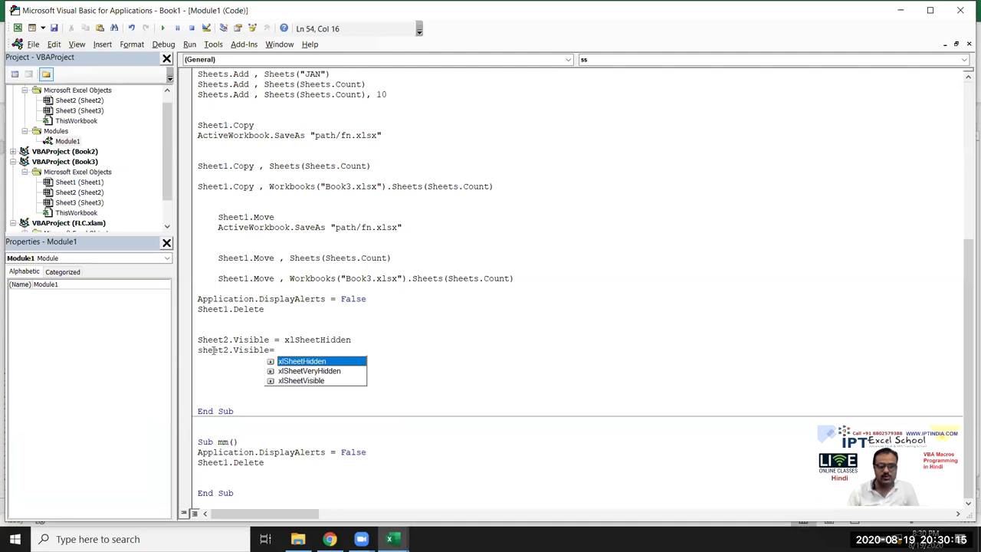
key("Down")
key("Tab")
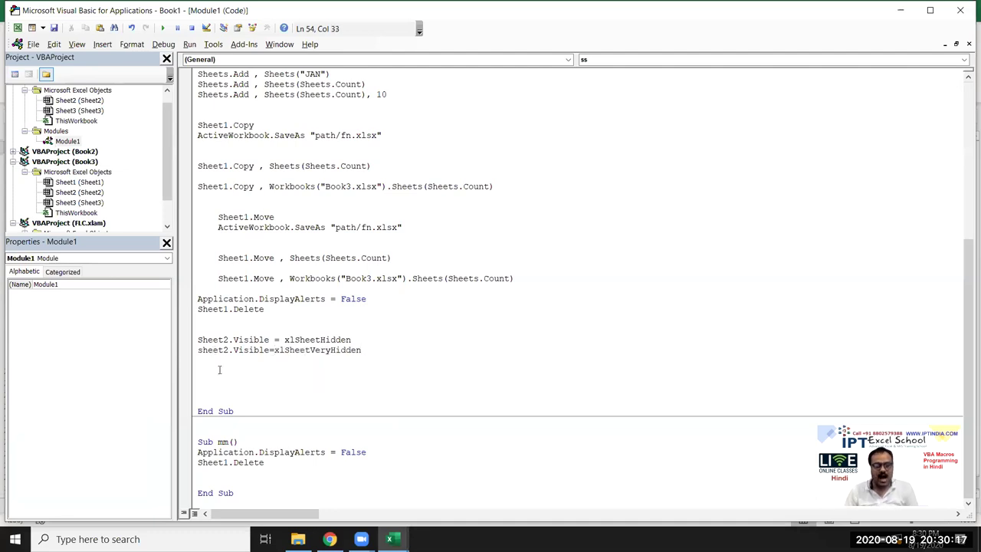
left_click(228, 370)
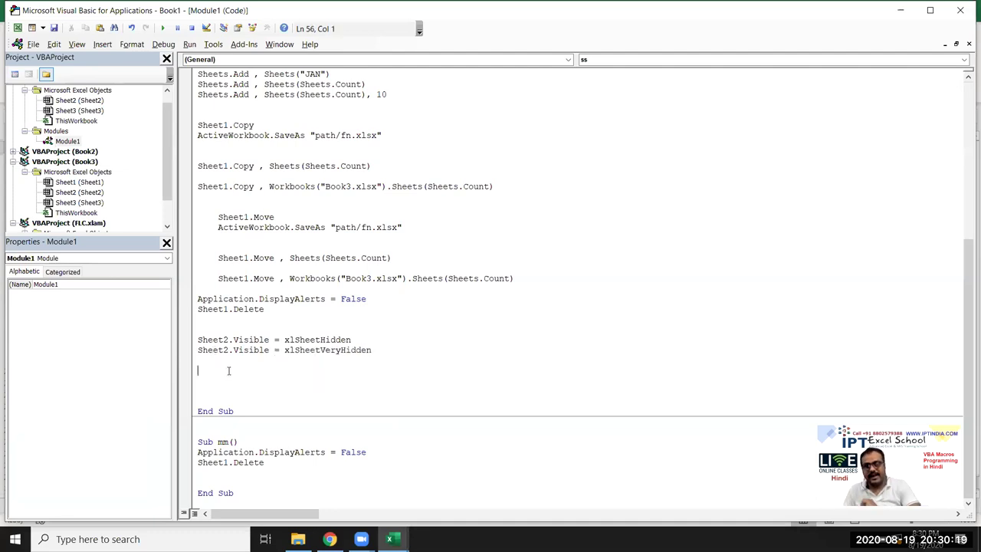
Check the workbook for unhideable sheets and inspect Sheet2's Visible property values
key("alt+F11")
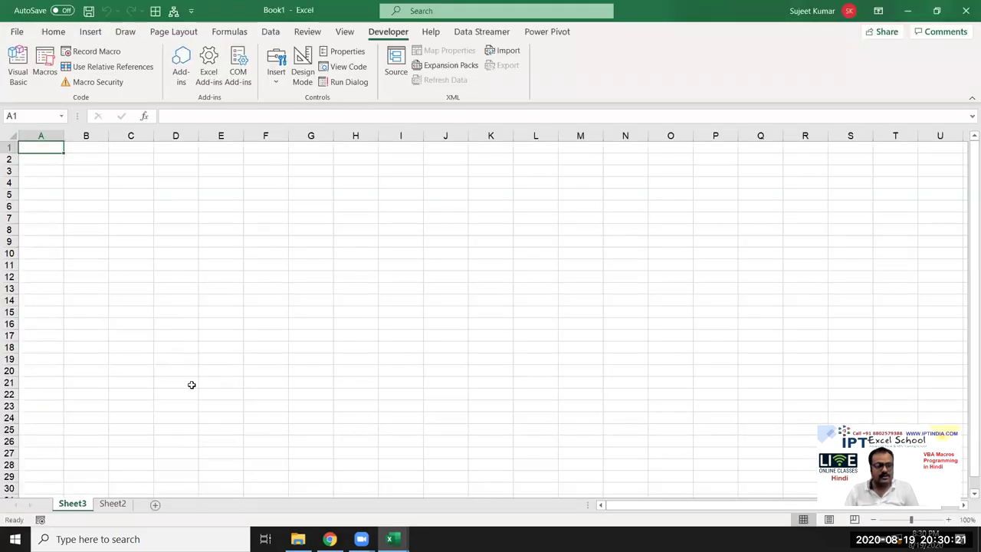
right_click(80, 507)
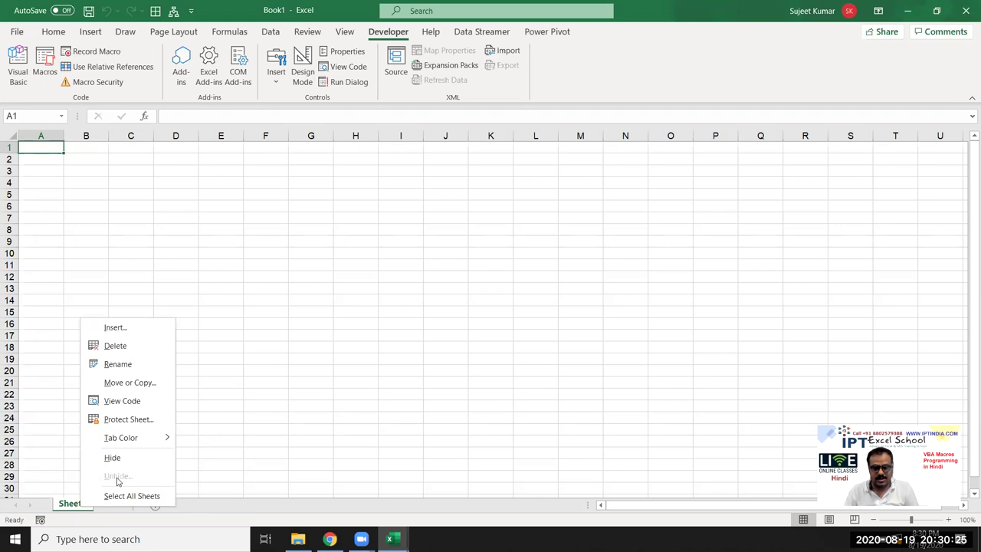
key("alt+F11")
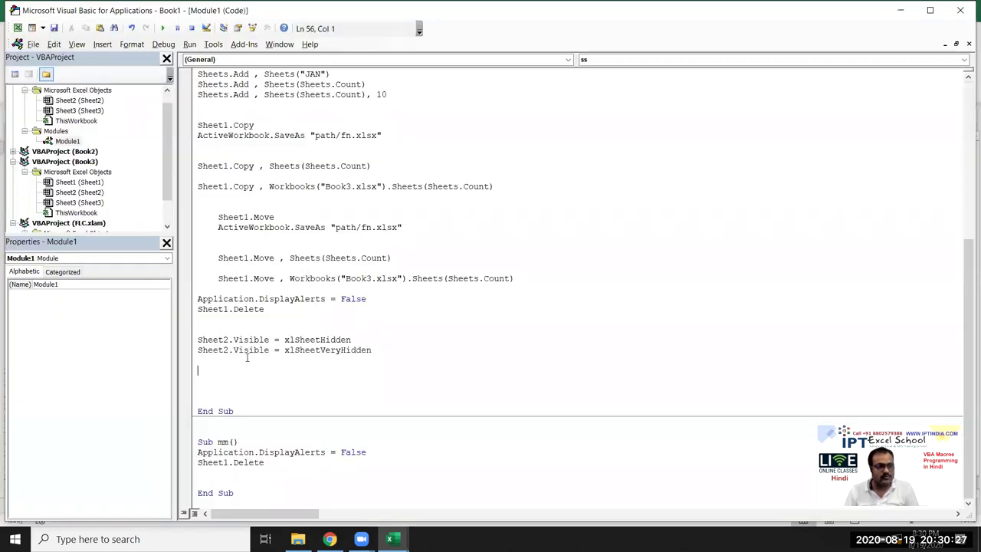
left_click(89, 101)
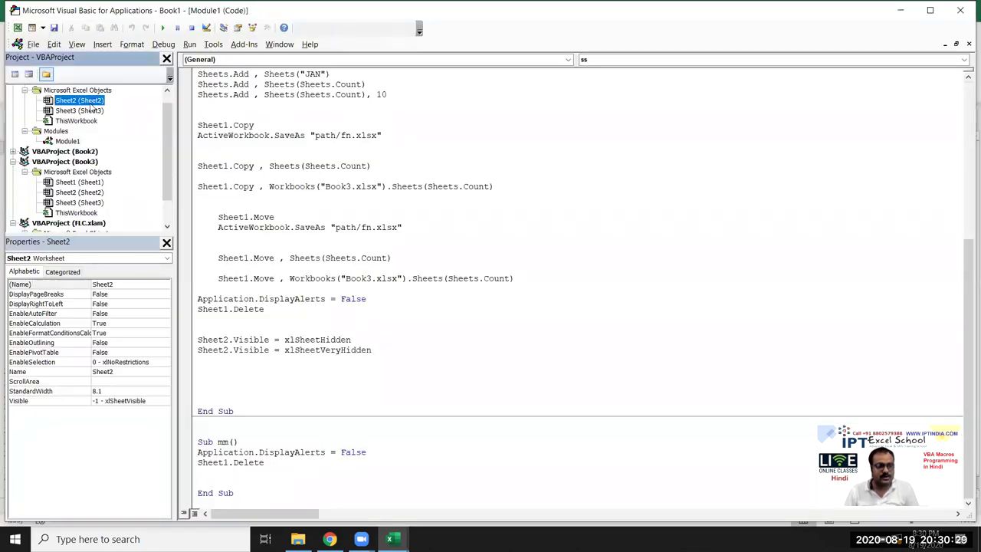
left_click(147, 398)
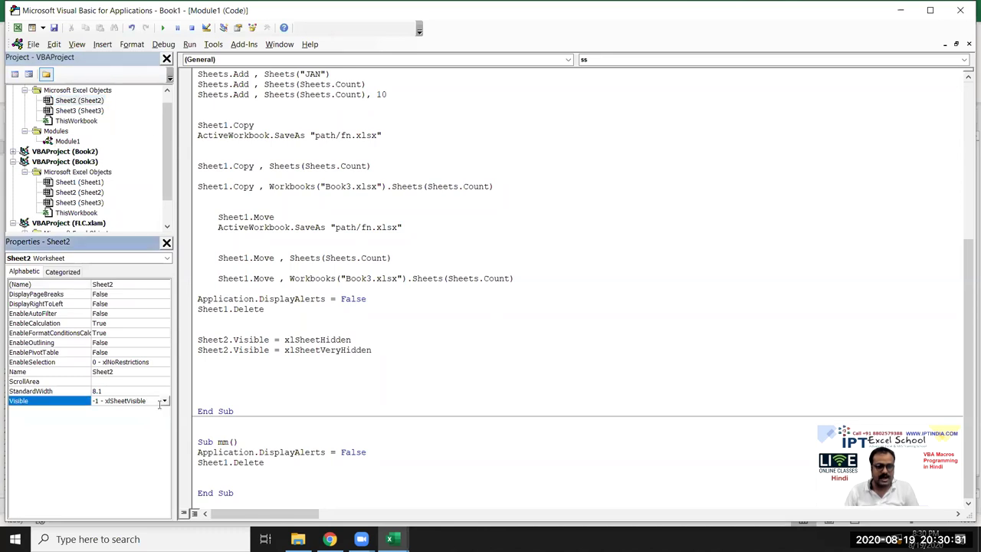
left_click(164, 401)
left_click(205, 361)
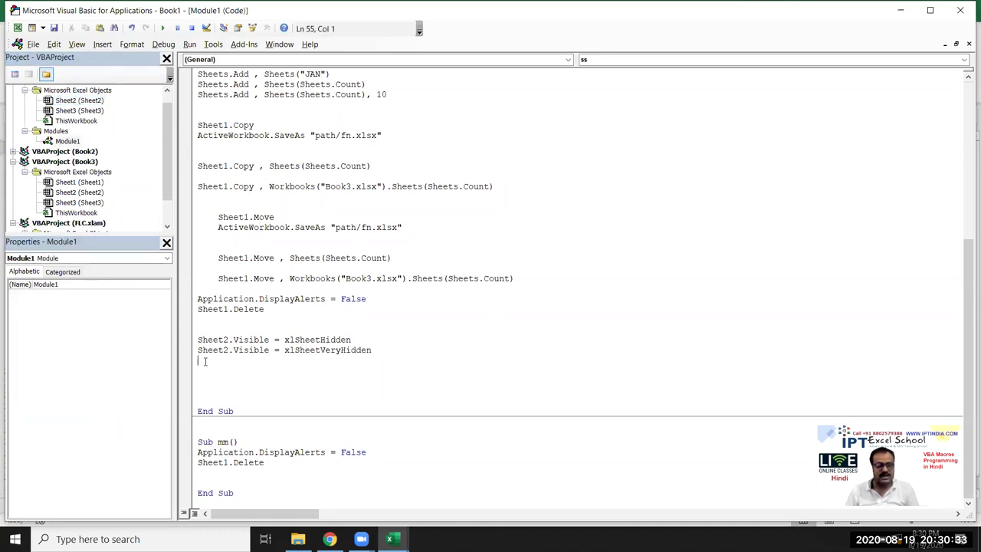
Add a final line setting Sheet2.Visible = xlSheetVisible
type("sheet")
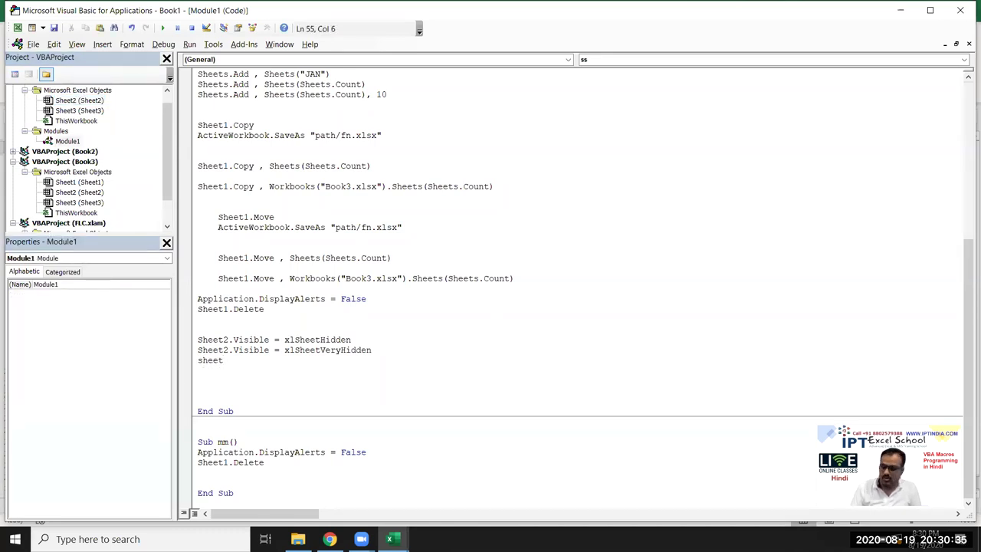
type("2.vi")
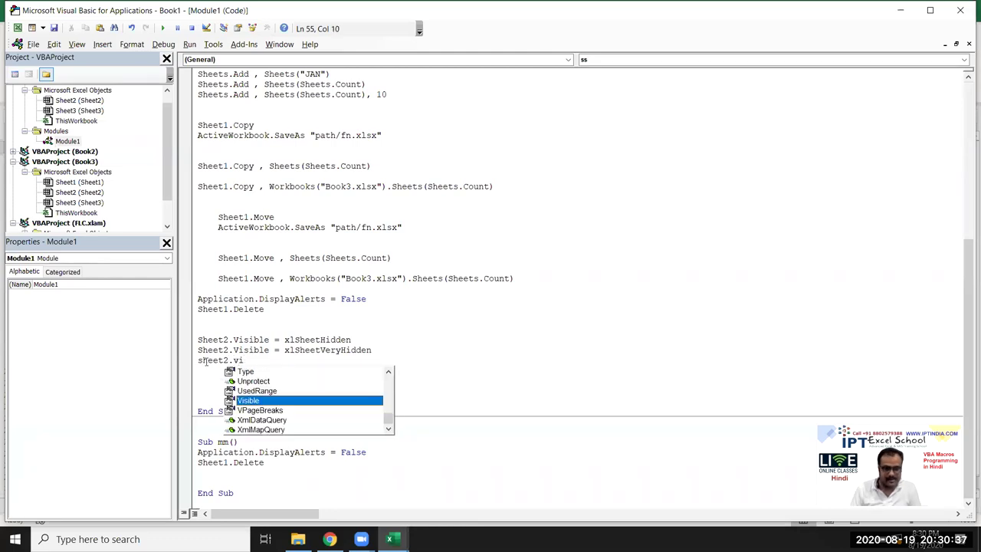
key("Tab")
type("=")
key("Up")
key("Up")
key("Down")
key("Down")
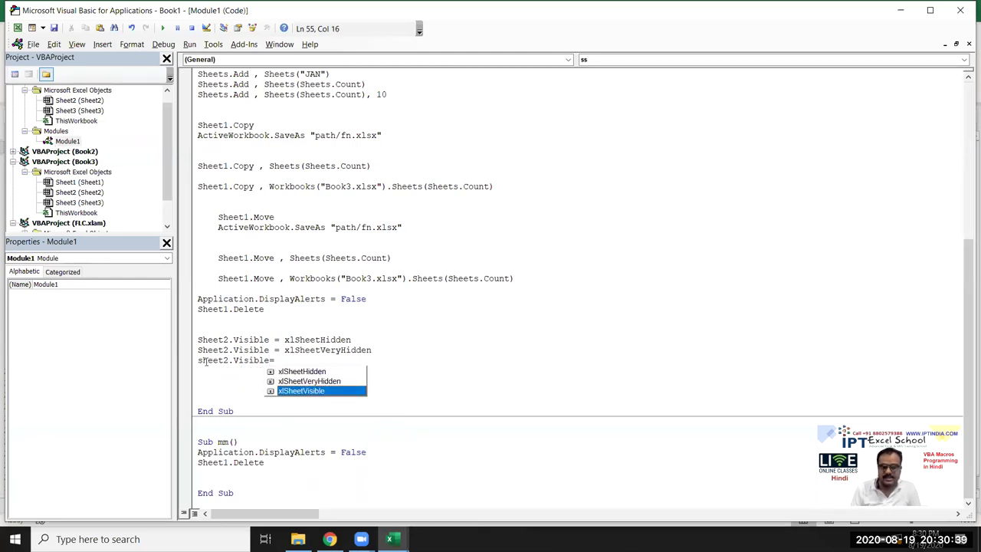
key("Tab")
left_click(277, 382)
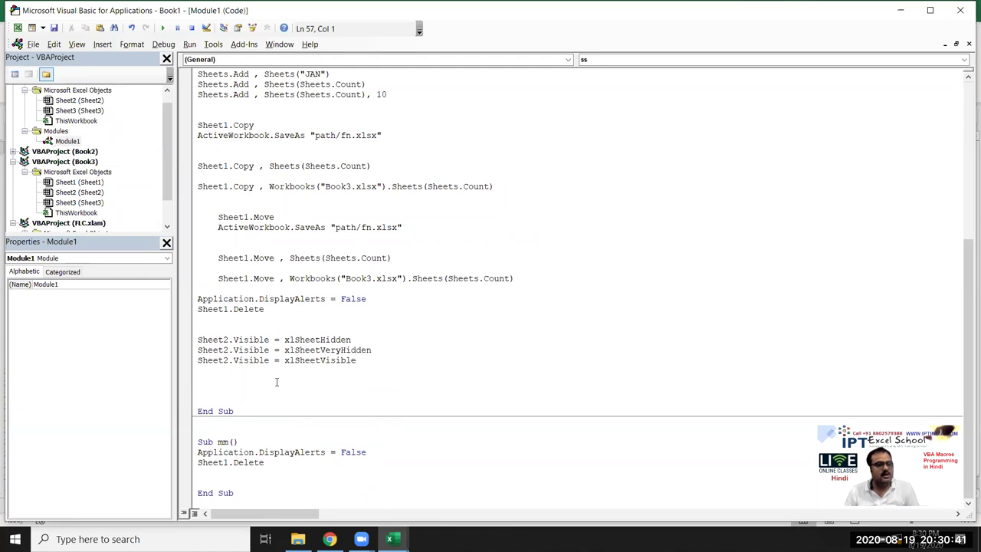
Enable Lock project for viewing in VBAProject Properties, ready to enter a password
left_click(213, 44)
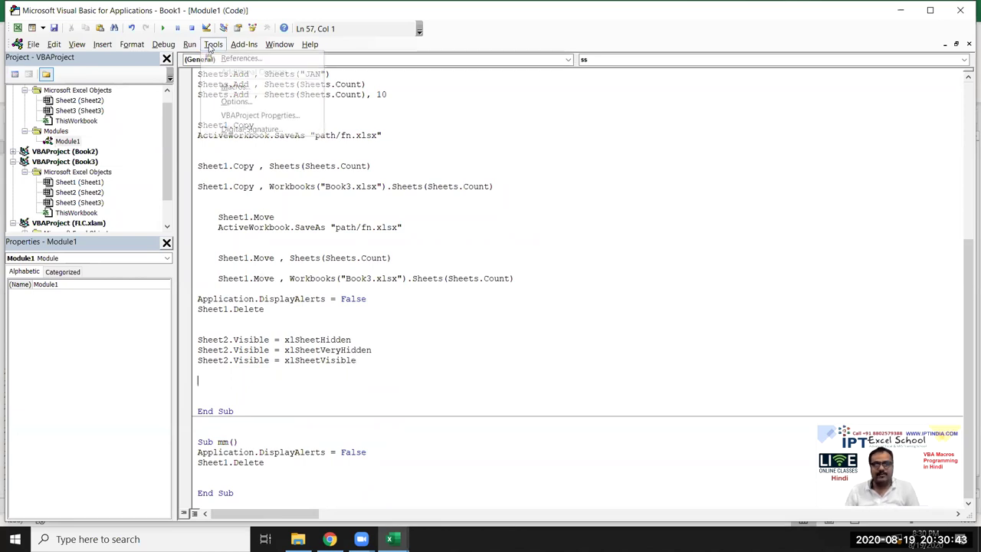
left_click(236, 116)
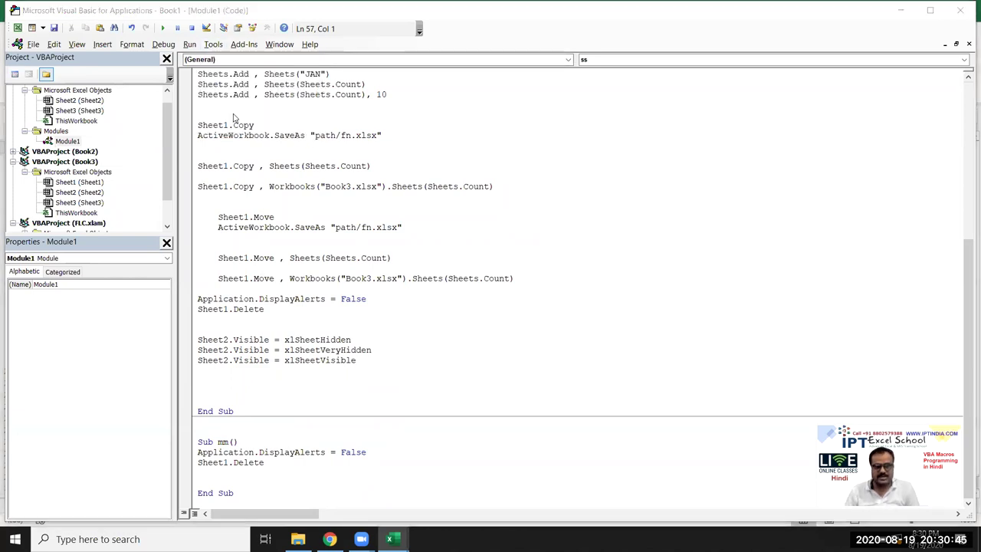
left_click(428, 126)
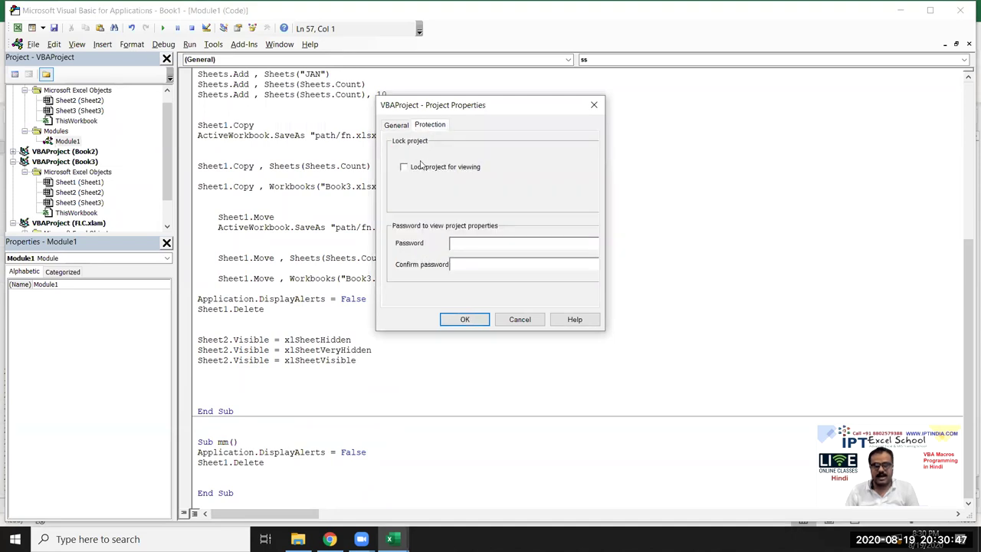
left_click(421, 167)
left_click(452, 242)
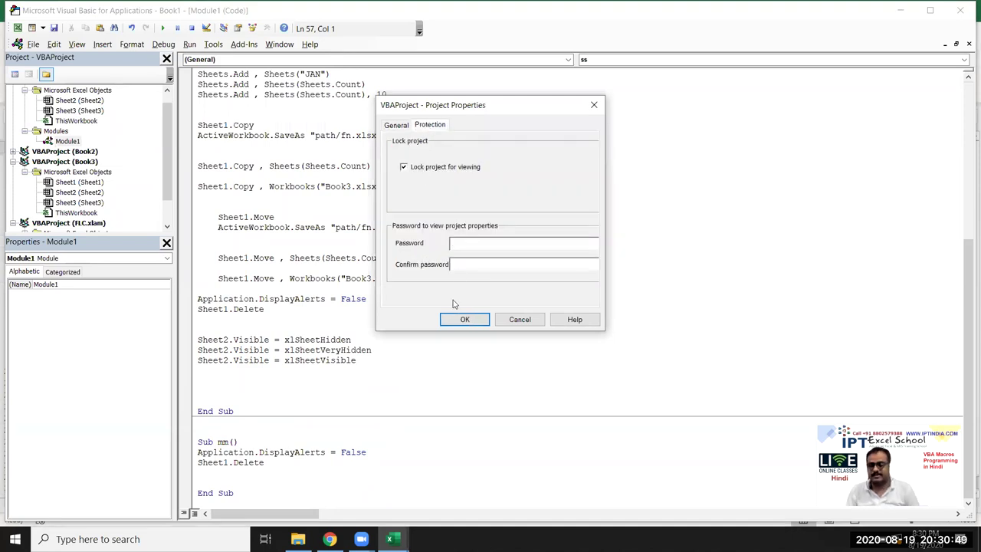
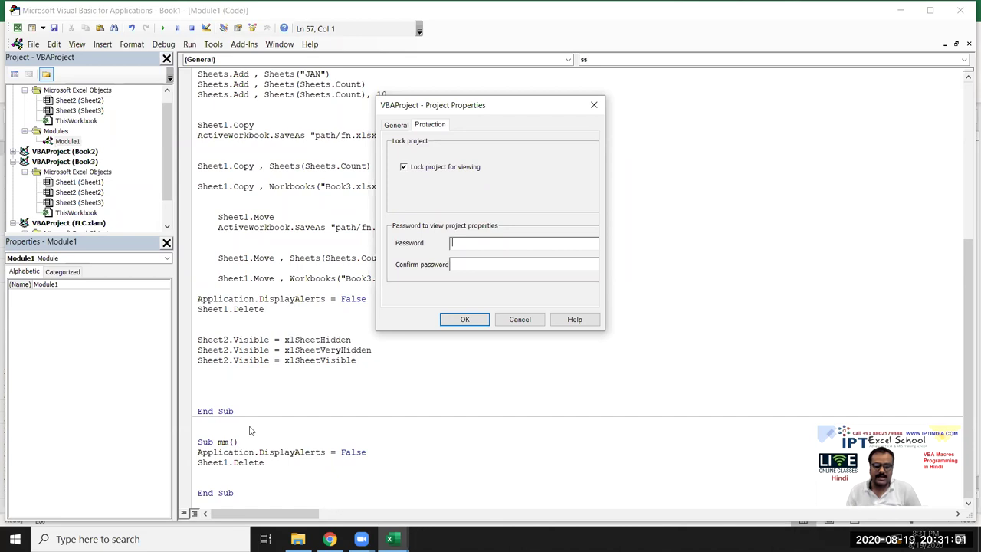
Cancel Project Properties and add a blank line below the three Sheet2.Visible statements
left_click(509, 319)
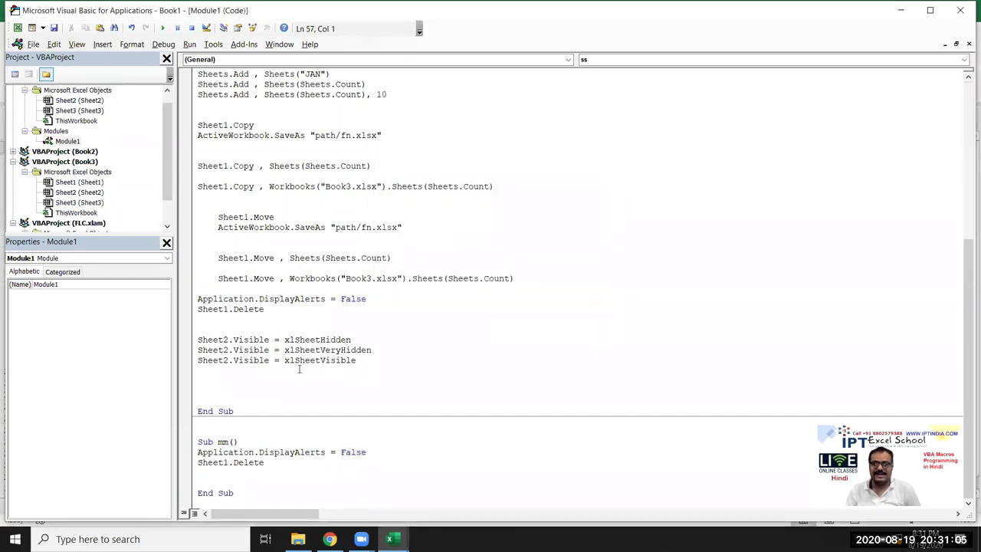
left_click_drag(199, 372, 194, 341)
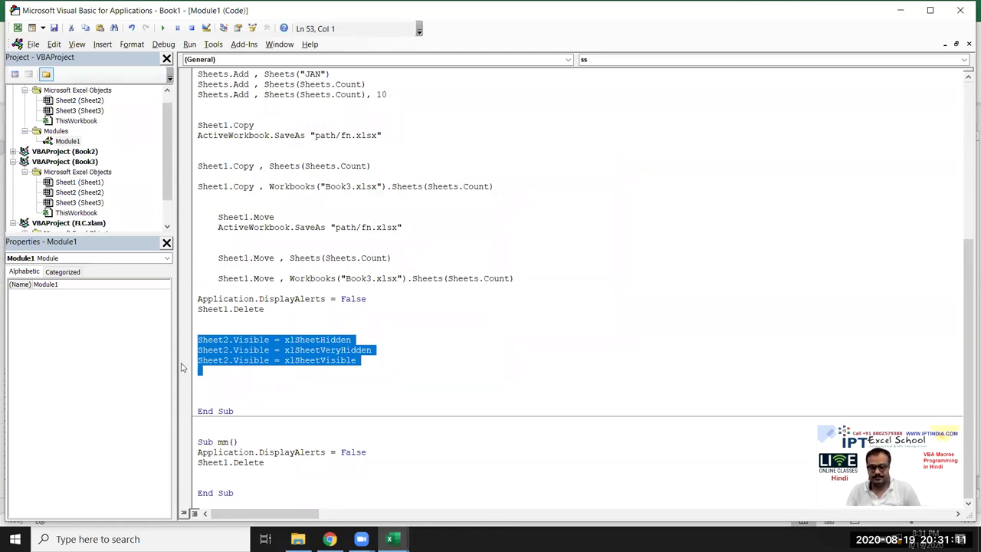
left_click(253, 373)
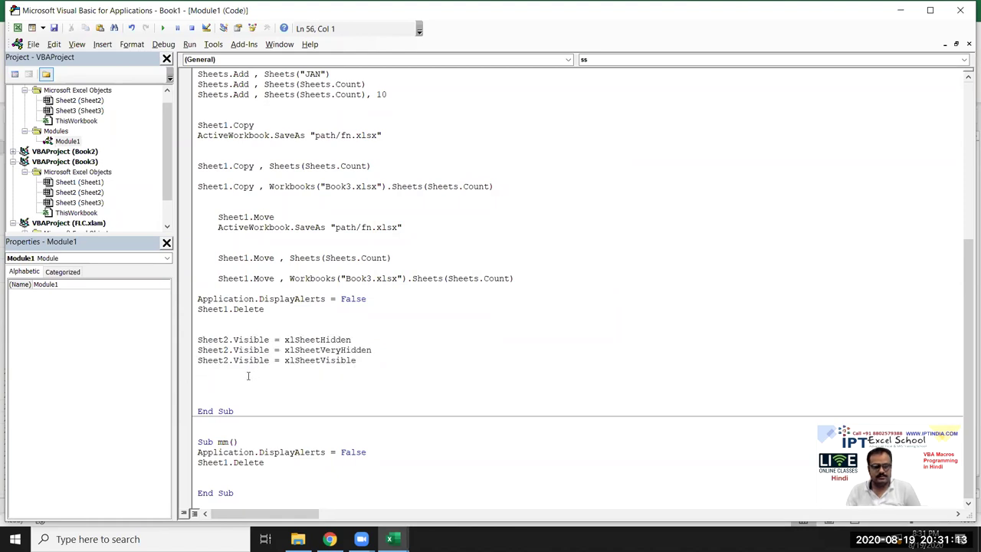
key("Return")
key("Return")
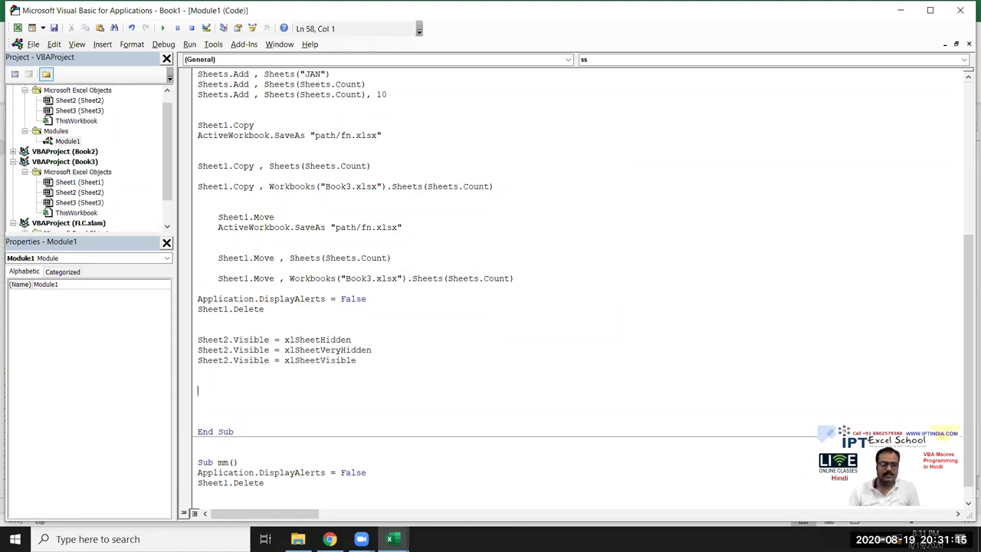
Check the Sheet3 tab options in Excel, then begin a new sheet2.pr line in Module1
key("alt+F11")
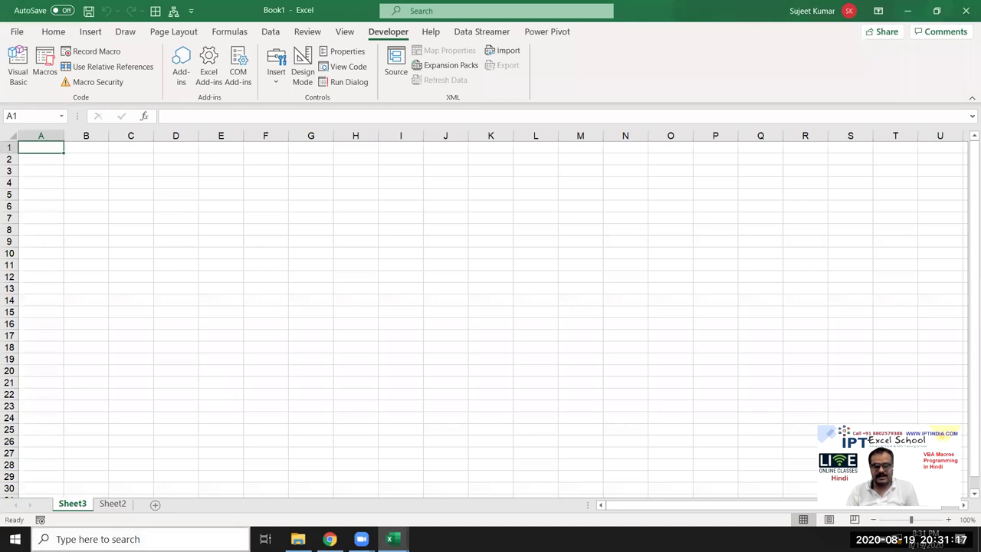
right_click(80, 512)
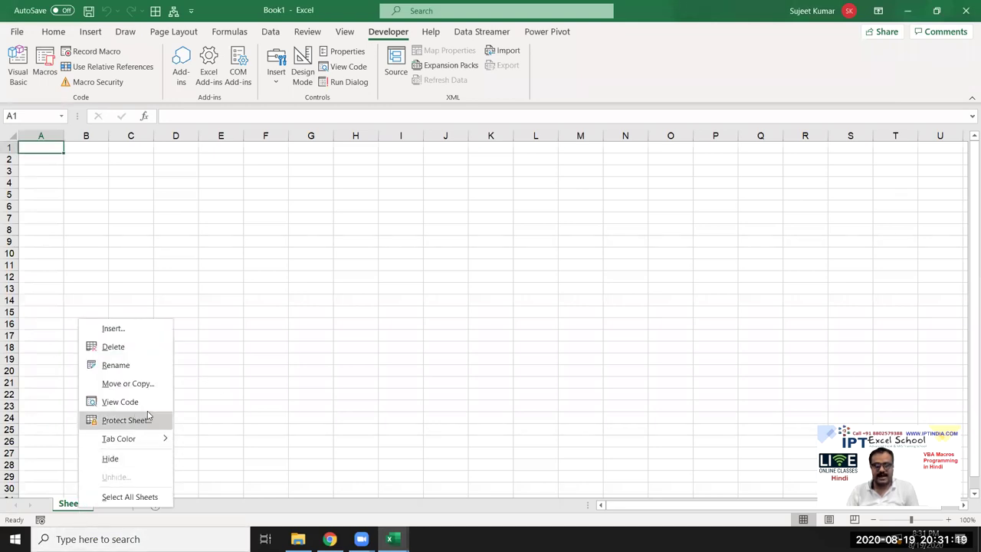
key("Escape")
key("alt+F11")
type("sheet2.")
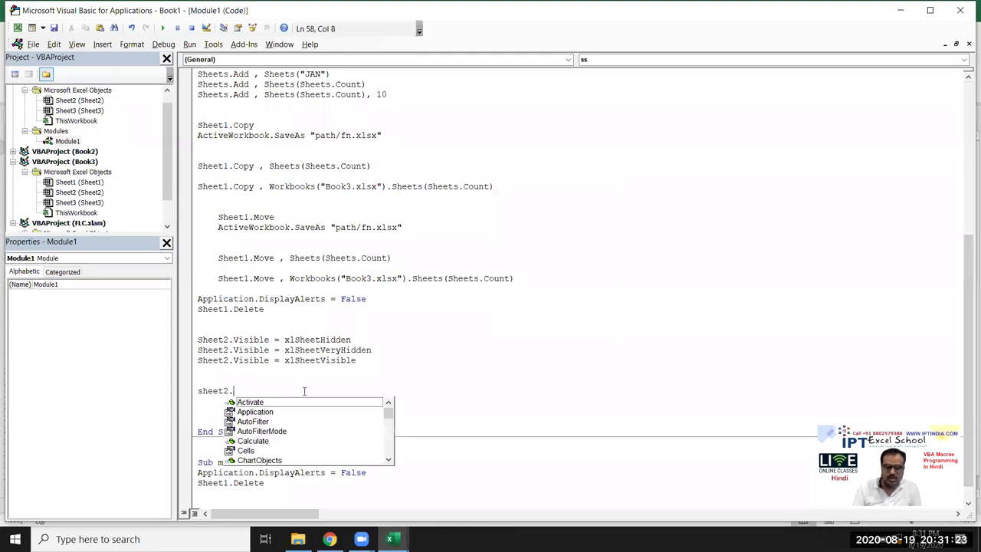
type("pr")
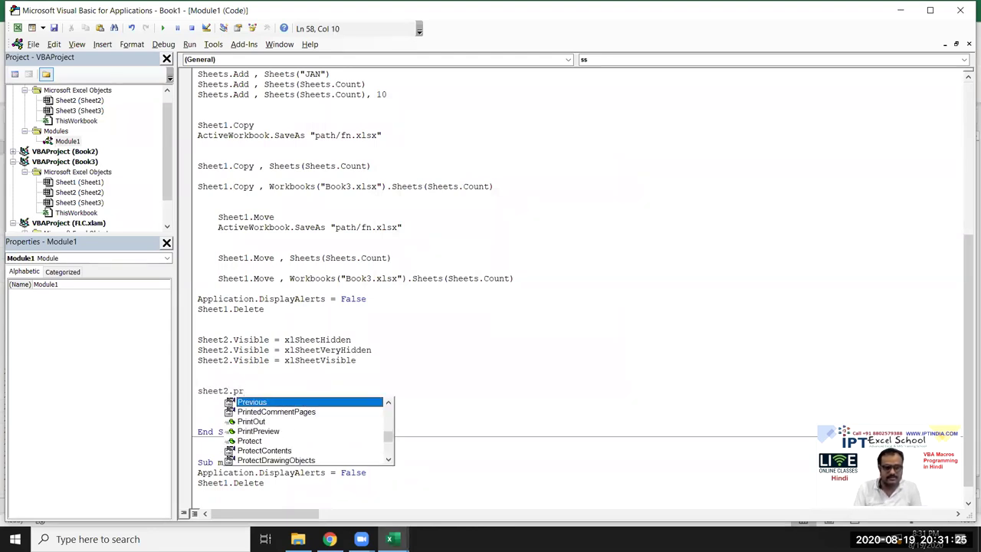
key("Down")
key("Down")
key("Down")
key("Down")
key("Tab")
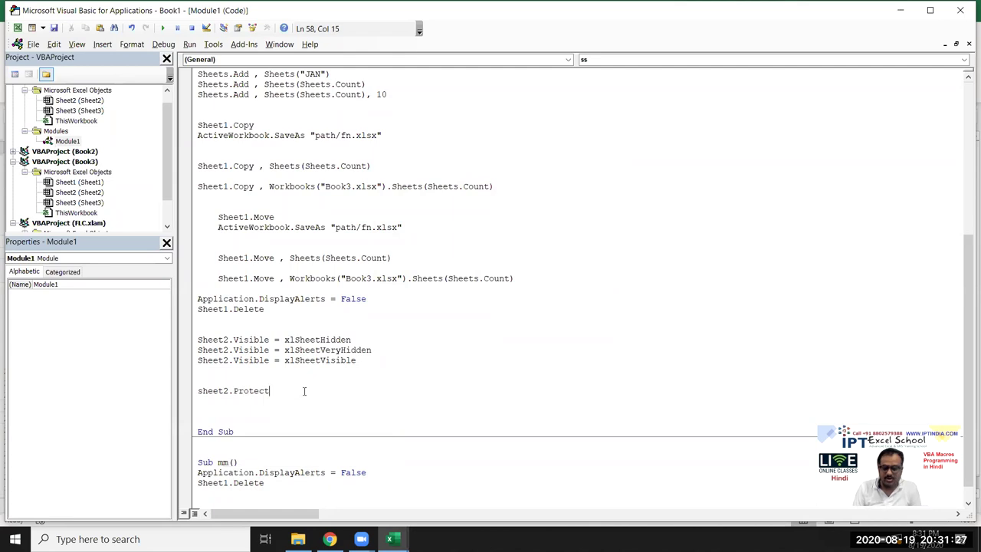
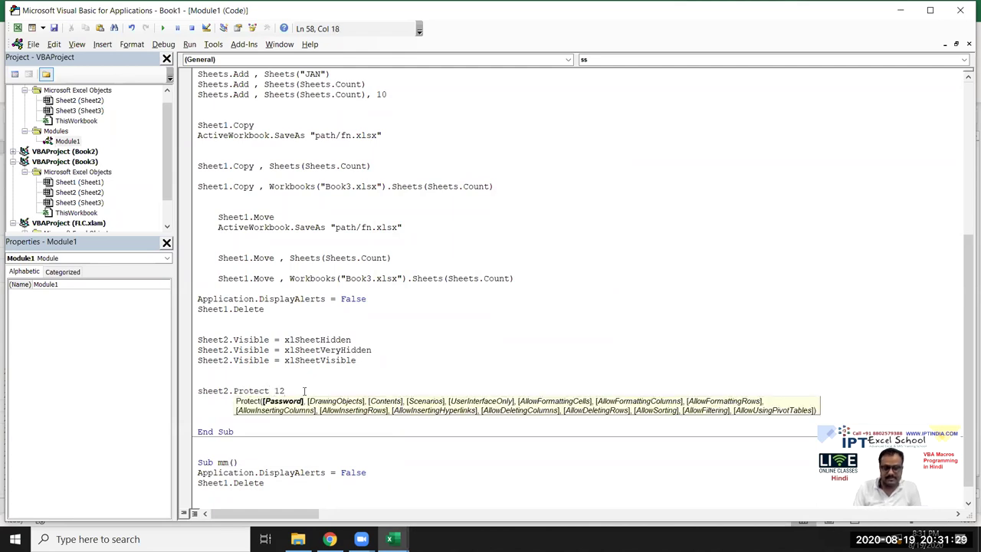
key("Return")
left_click(304, 391)
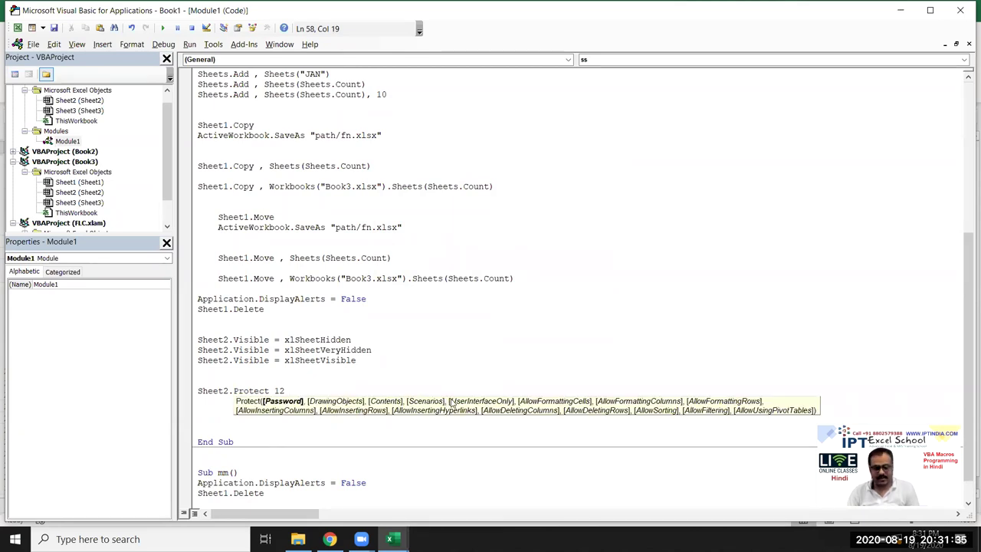
key("alt+F11")
Review Protect Sheet permissions like Format columns and Use AutoFilter, closing without applying, then return to VBA
right_click(66, 506)
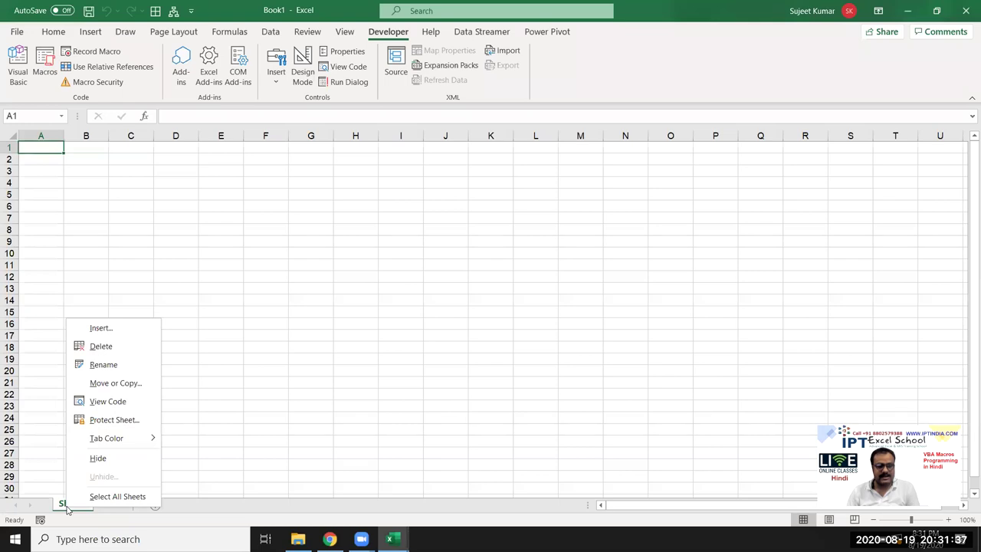
left_click(113, 419)
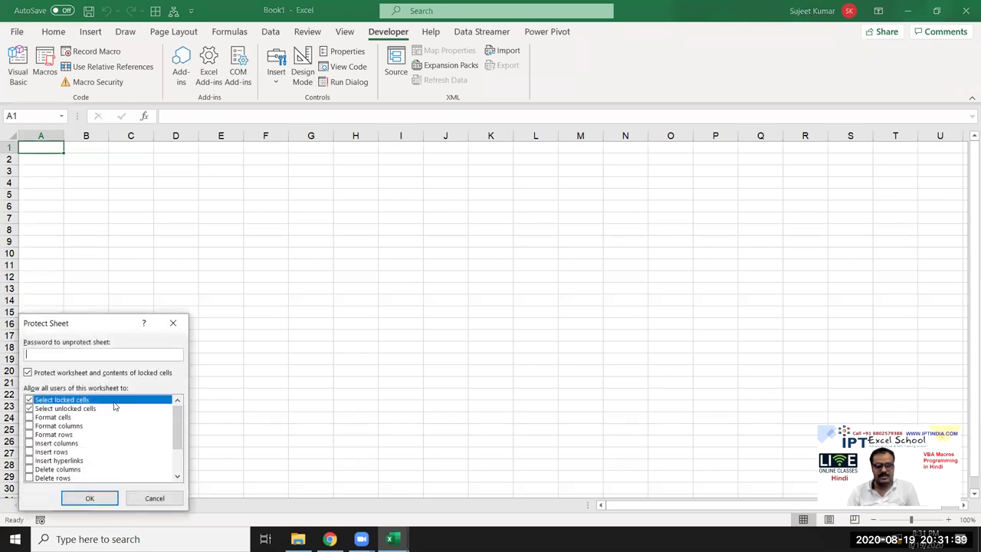
left_click(165, 425)
scroll(100, 445, "down", 1)
left_click(55, 477)
scroll(127, 458, "down", 2)
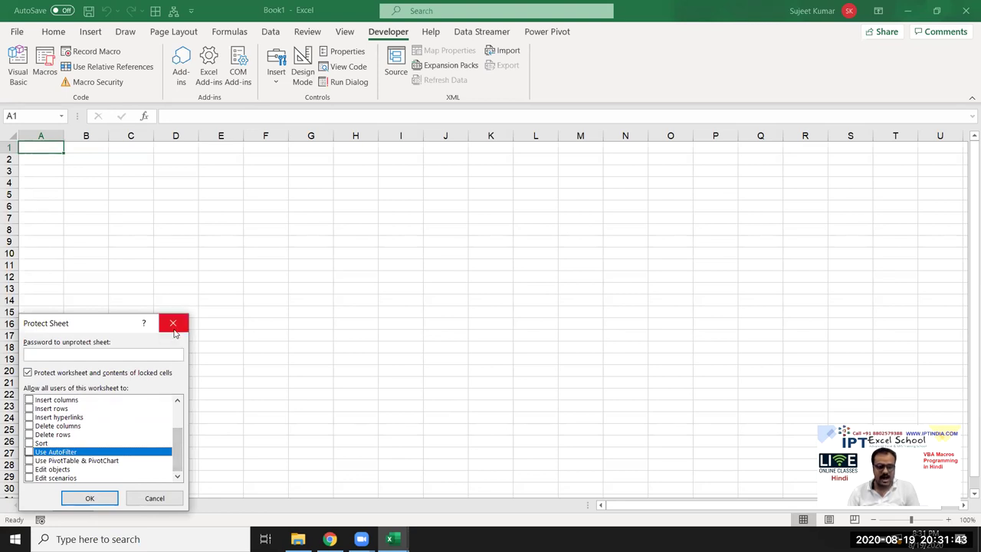
left_click(173, 323)
key("alt+F11")
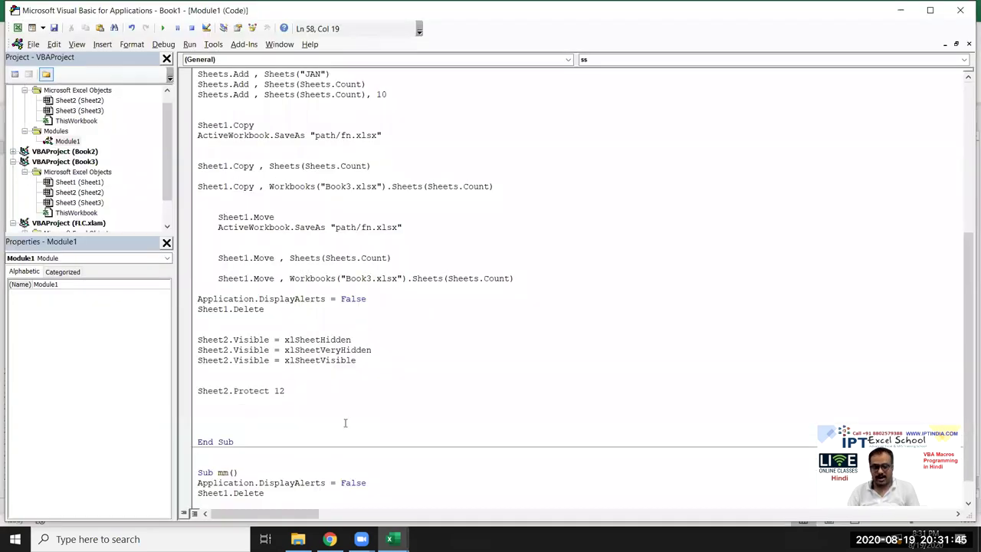
type(",,,,,,,,,,,,,")
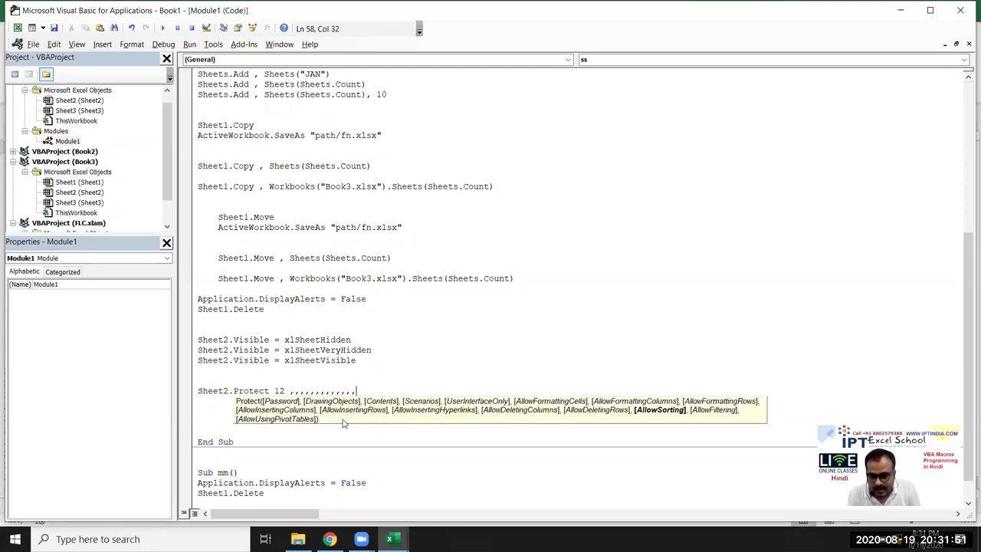
type("true")
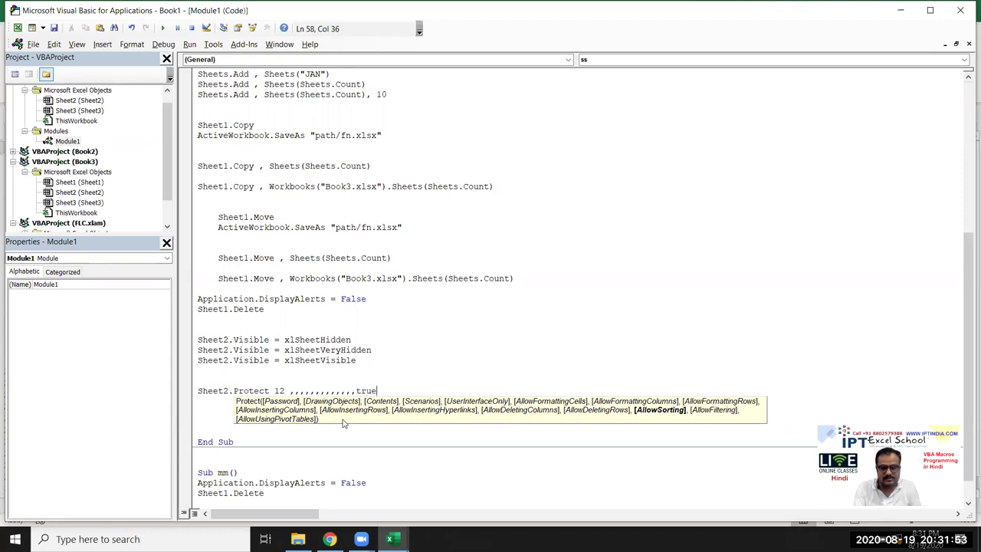
left_click(220, 403)
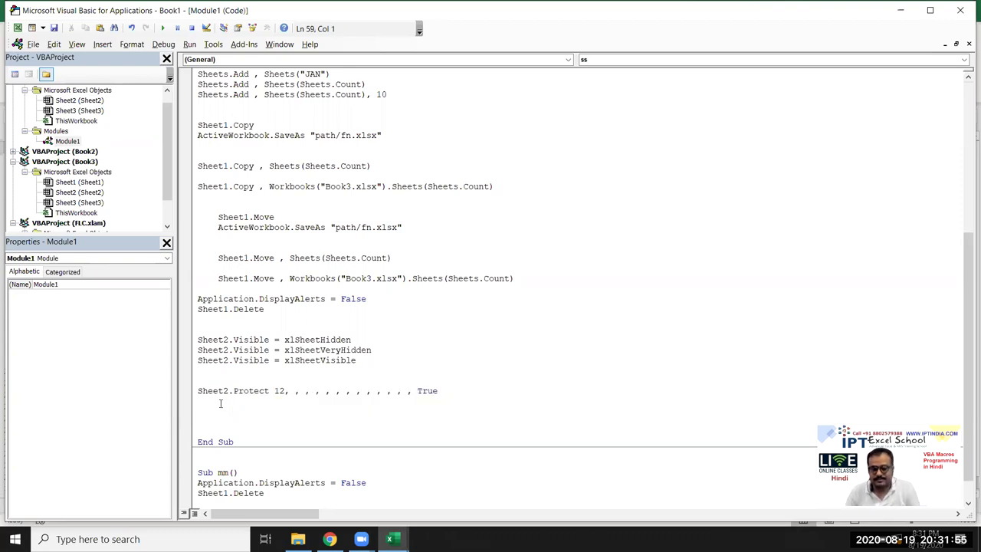
type("sheet2.")
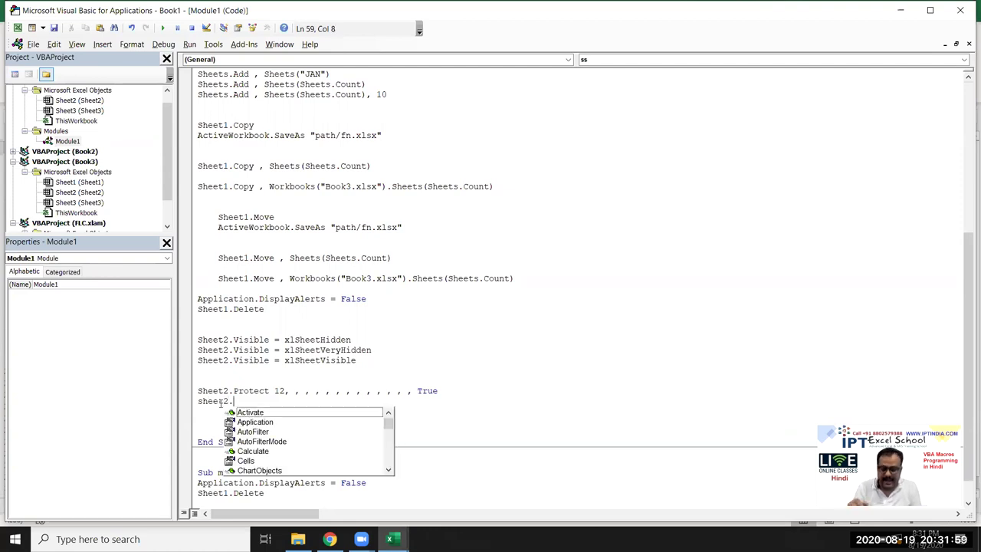
type("pr")
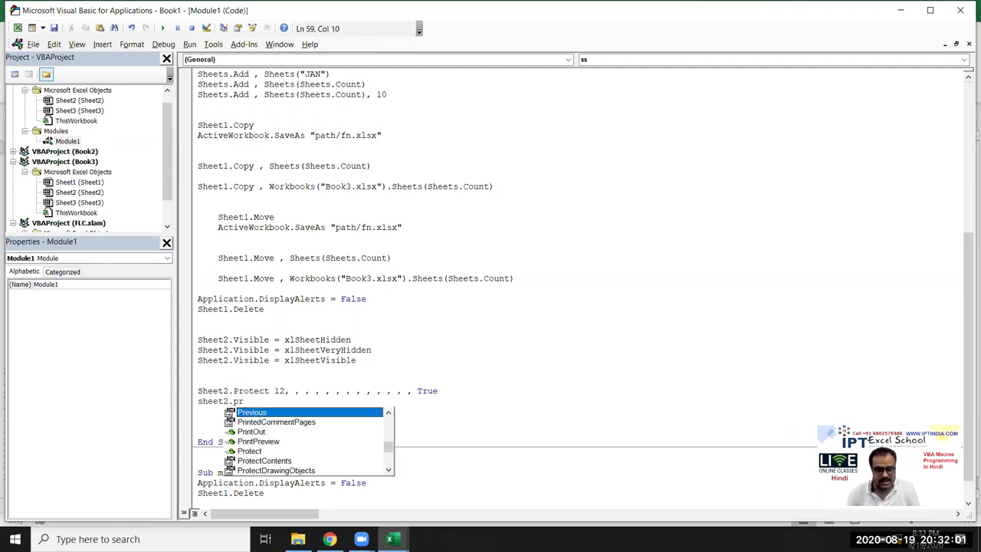
type("o")
key("Tab")
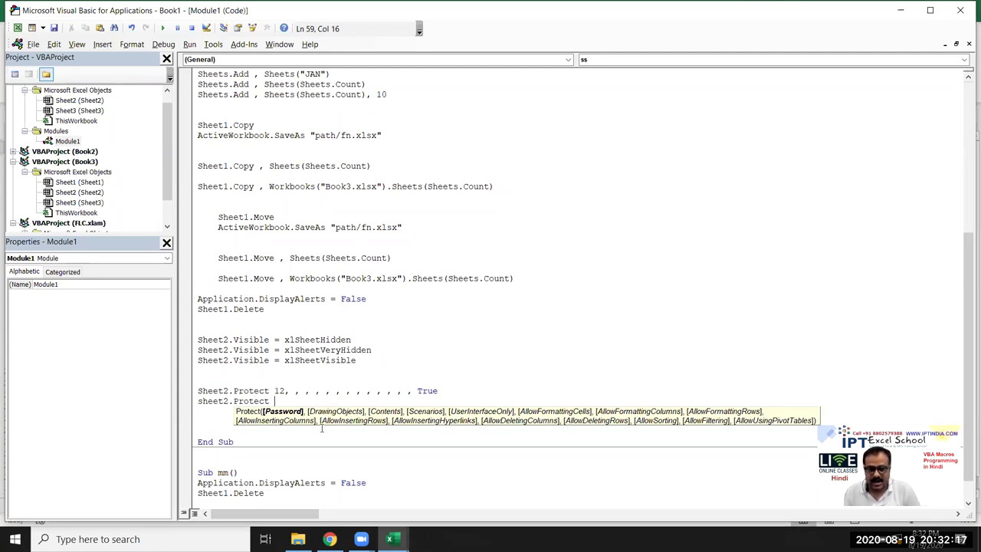
type("p")
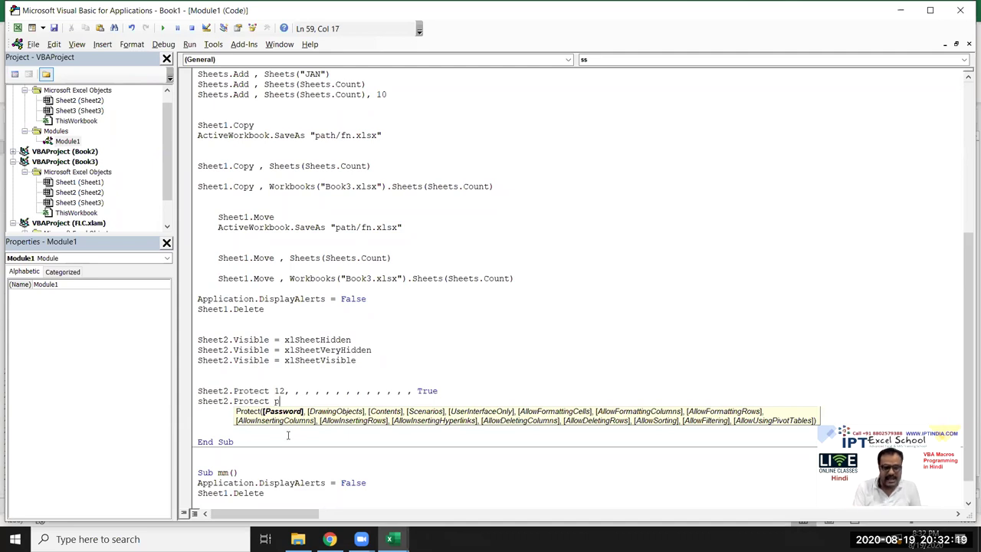
type("a")
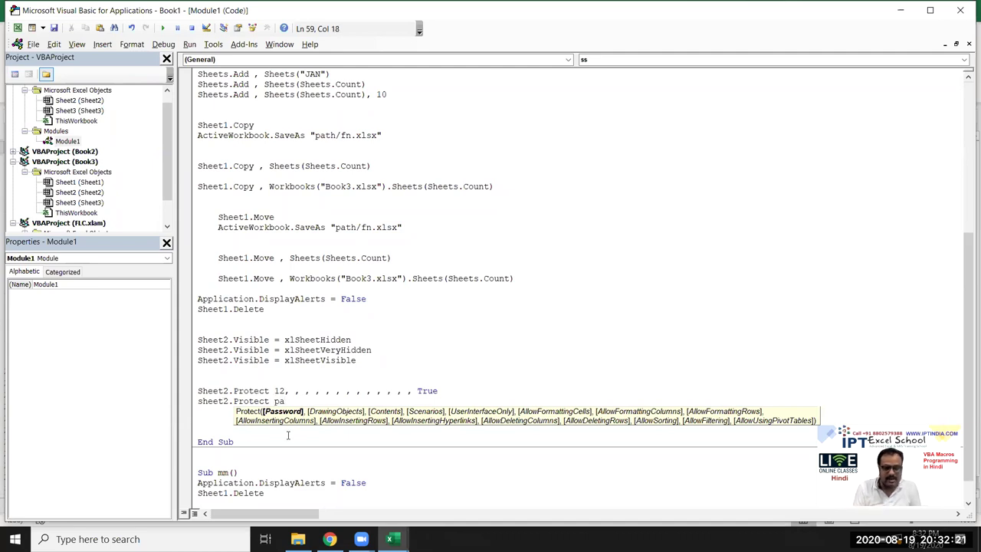
type("ssword:")
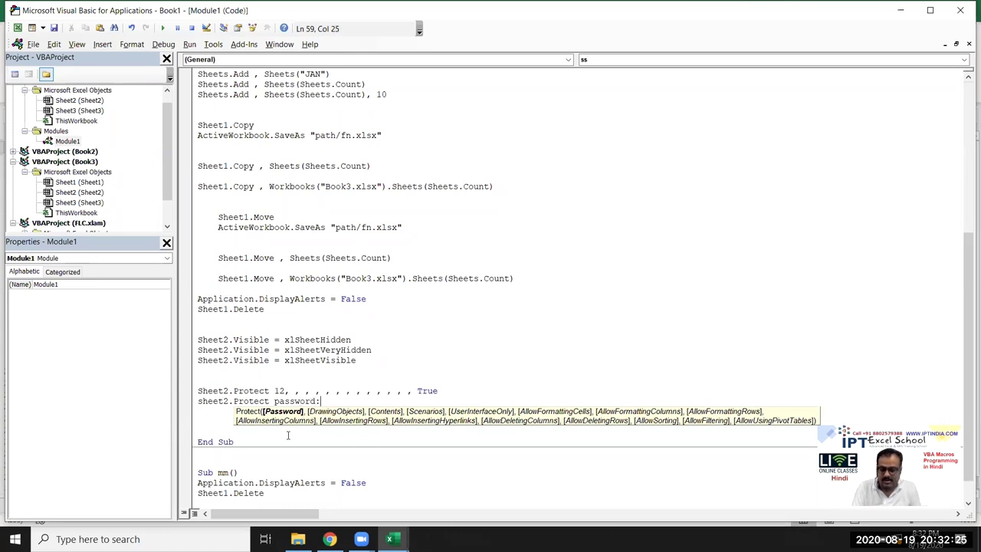
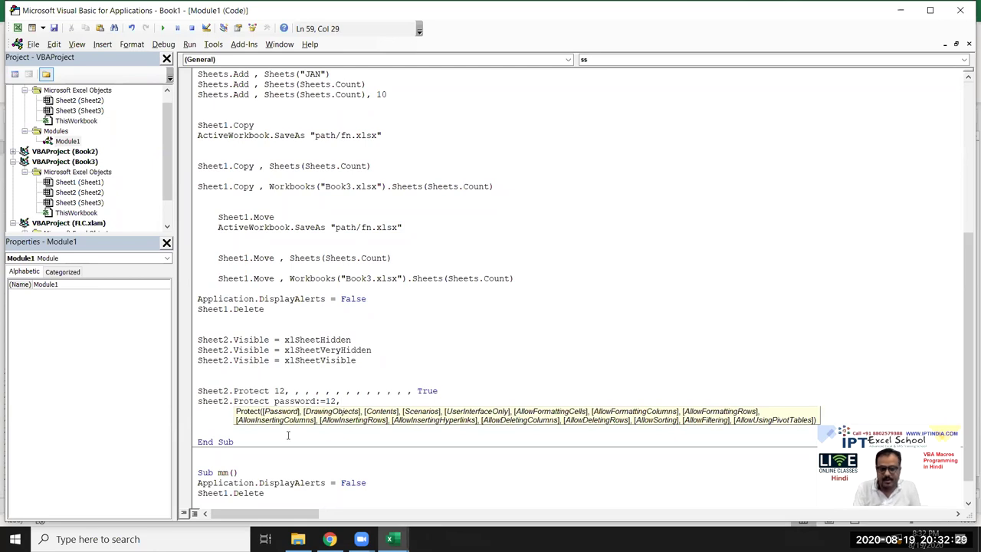
type("allowsorting:=")
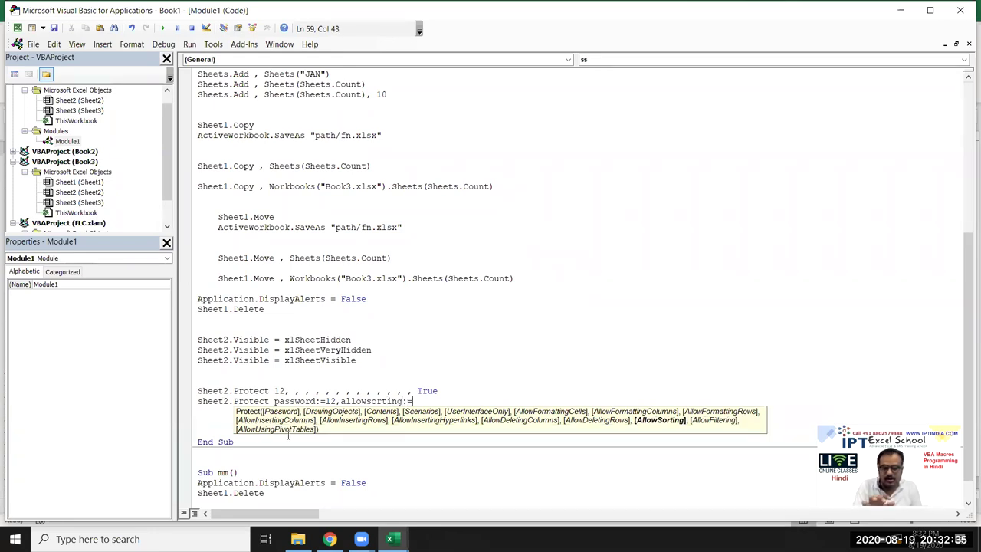
type("true")
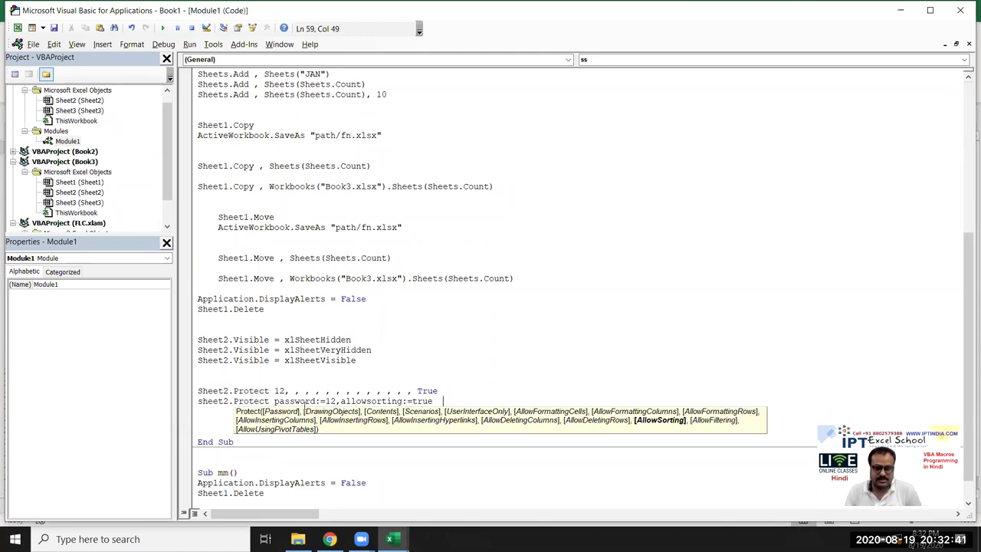
double_click(253, 401)
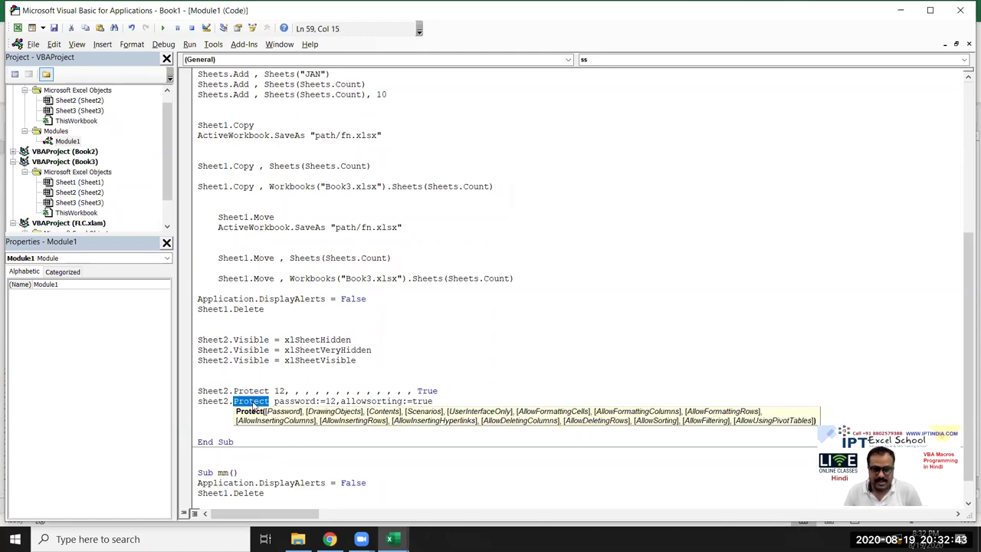
double_click(275, 401)
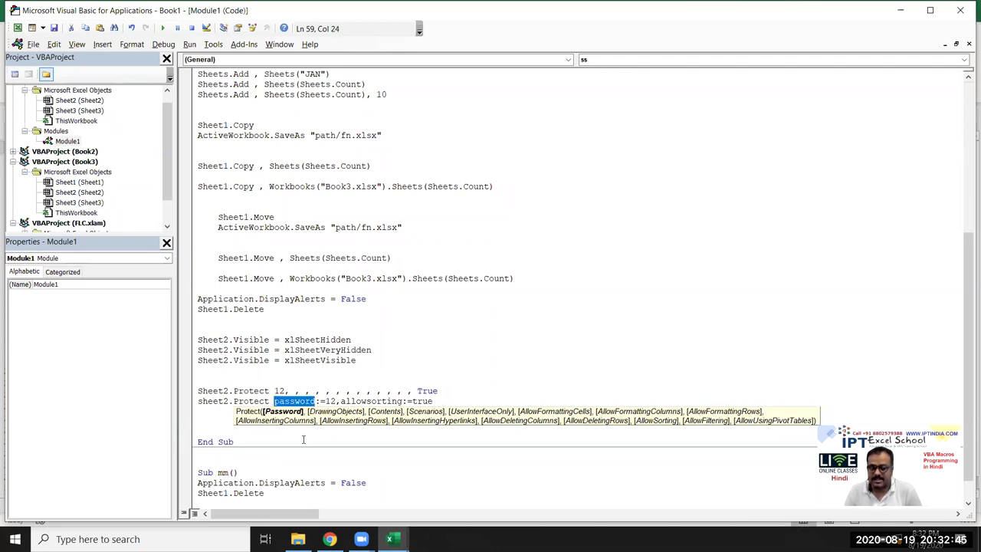
left_click(192, 413)
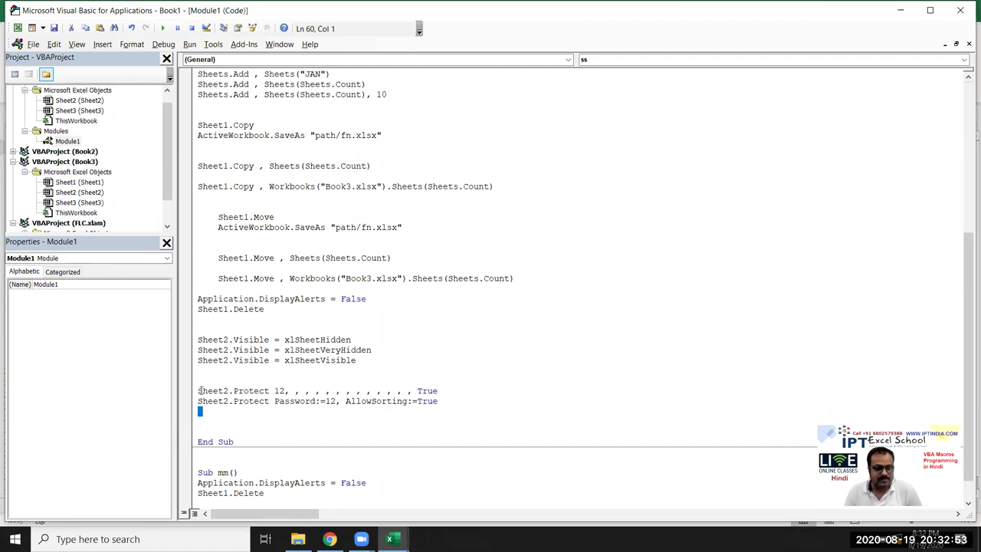
left_click_drag(197, 391, 446, 395)
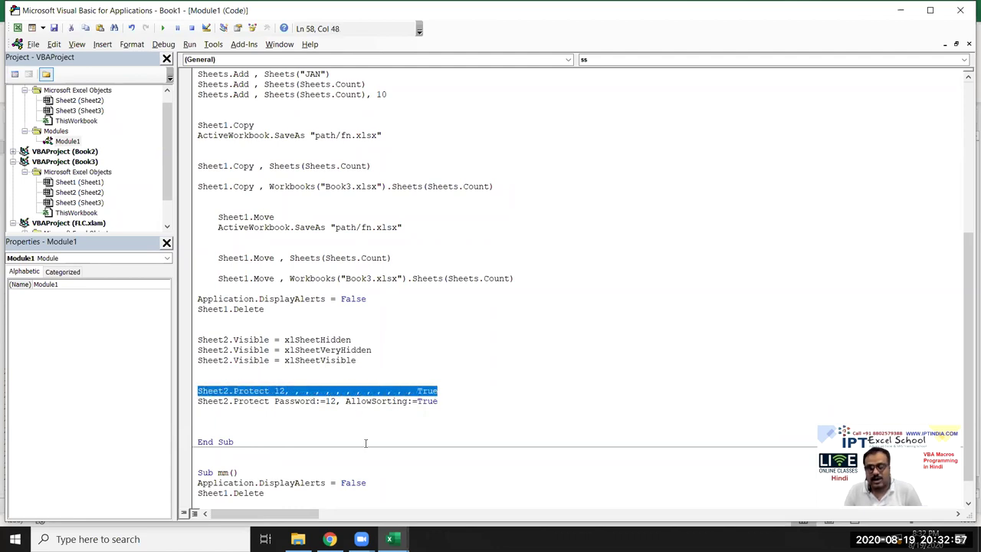
key("ctrl+Left")
key("shift+End")
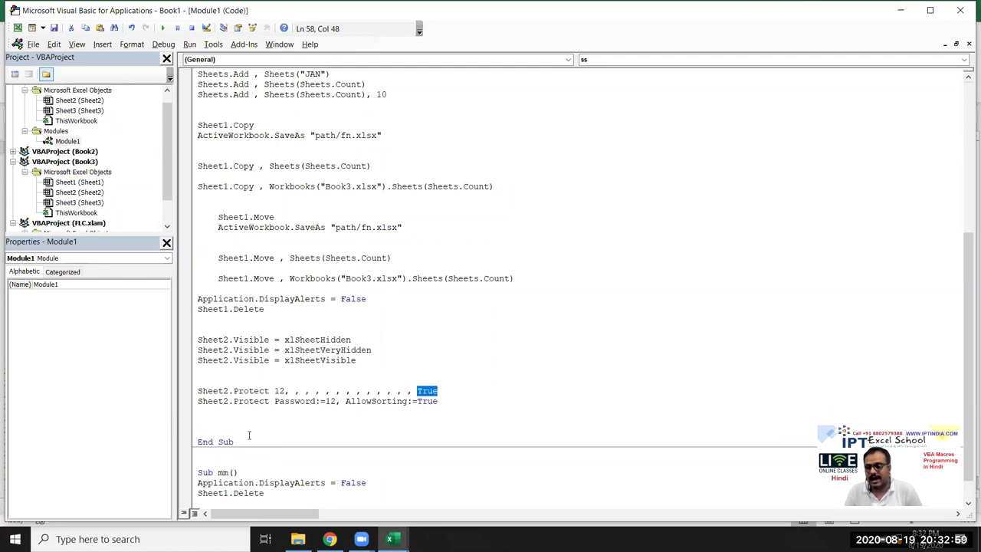
left_click(262, 391)
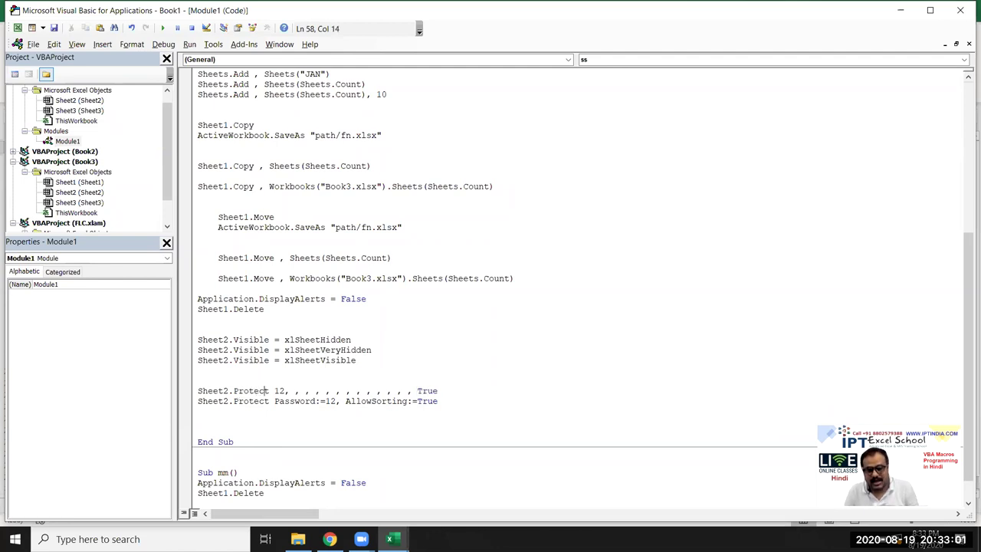
key("BackSpace")
left_click(279, 429)
left_click_drag(284, 401, 436, 400)
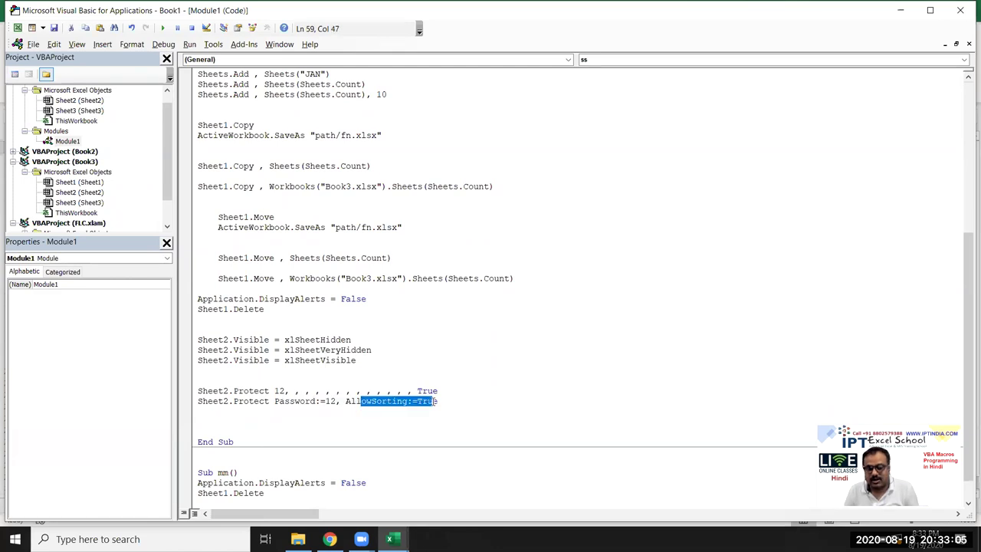
left_click(373, 414)
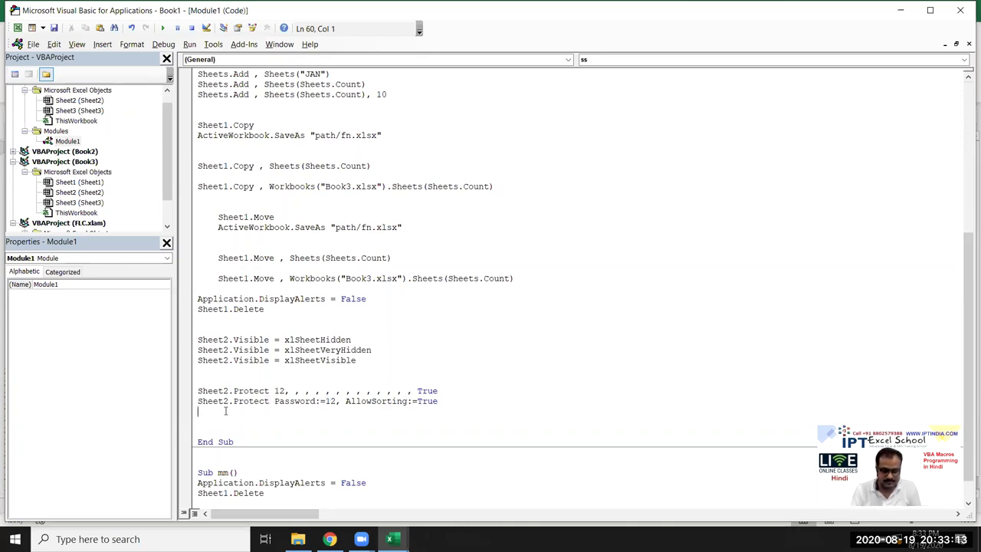
key("Return")
type("sheet2.un")
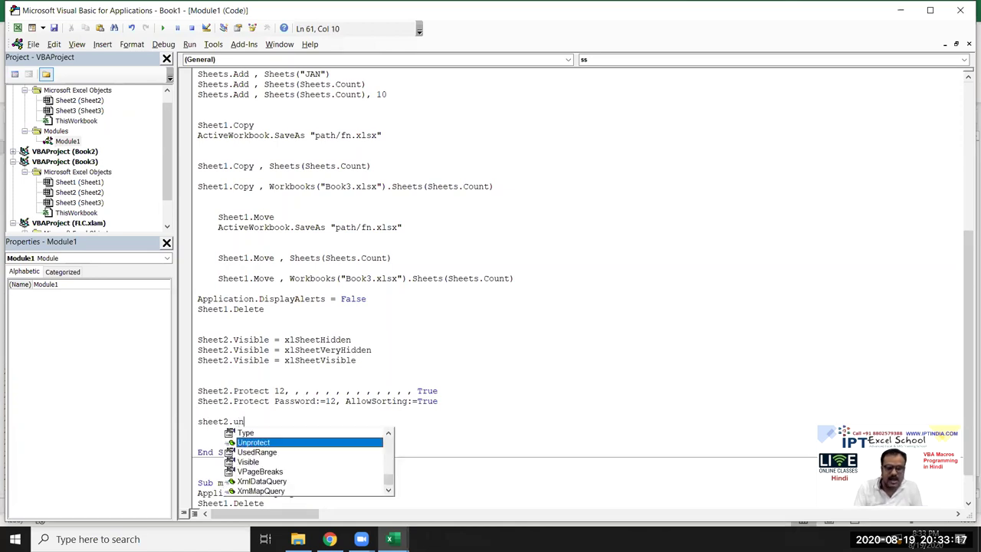
key("Tab")
key("Return")
key("Return")
key("Return")
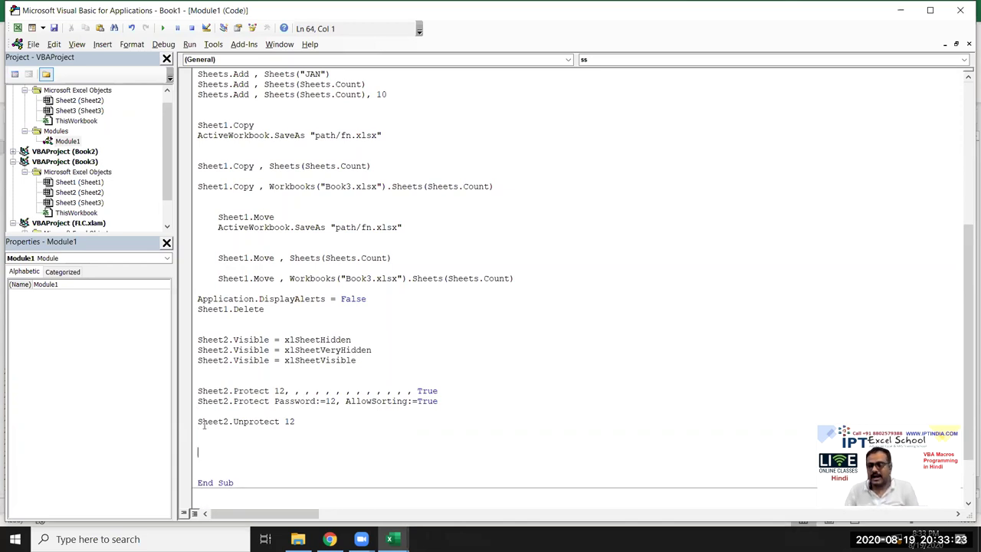
Start the next statement as sheet2.pr, retyping the method prefix to refresh suggestions
type("sheet2")
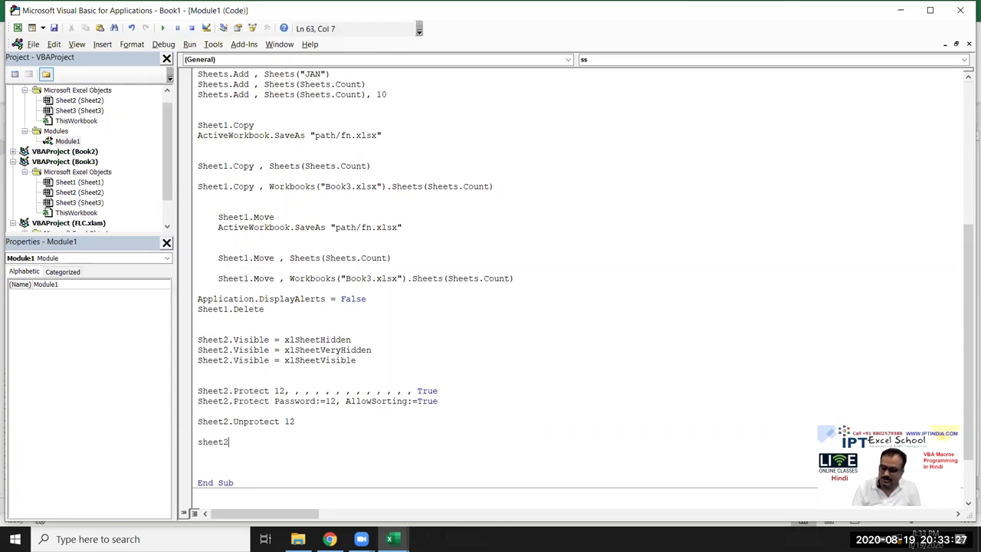
type(".pr")
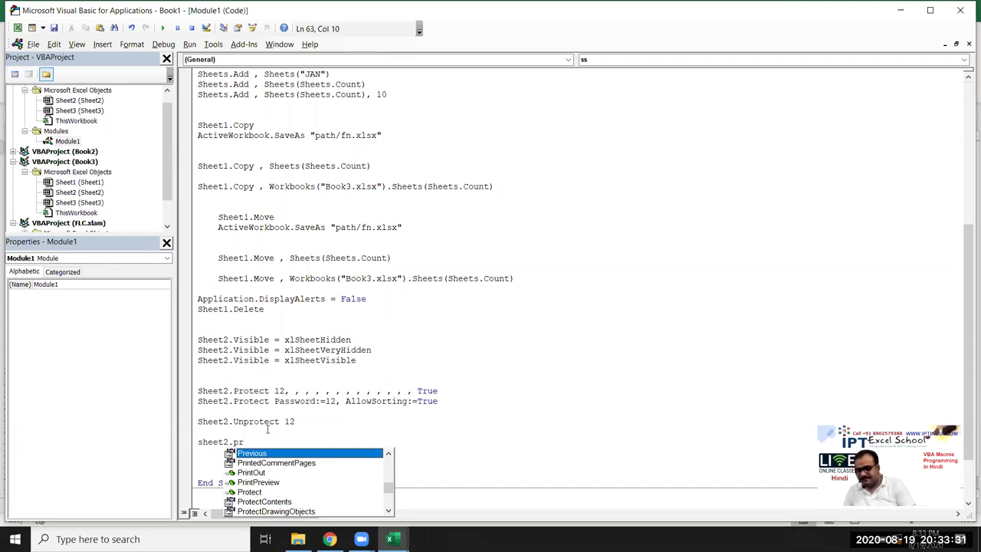
key("Escape")
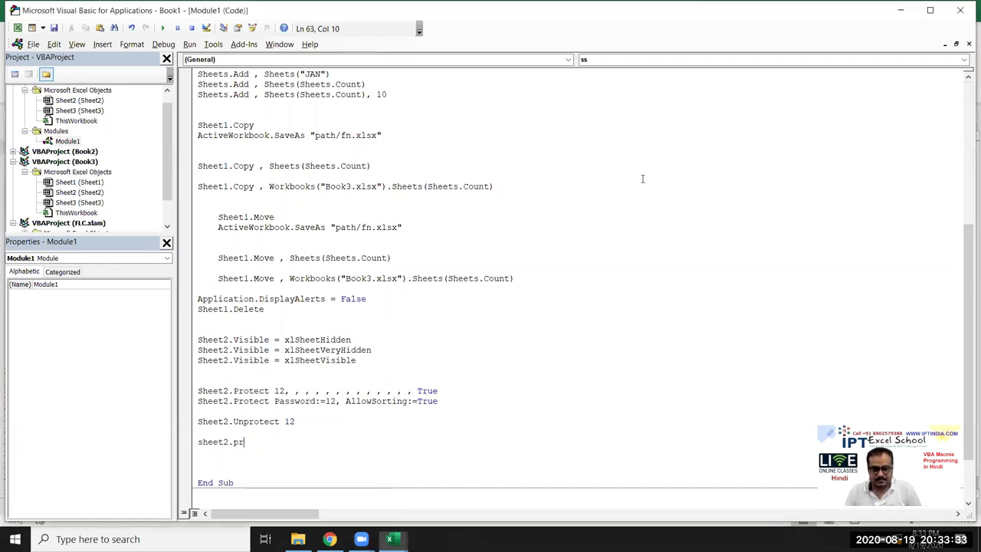
key("BackSpace")
key("BackSpace")
key("BackSpace")
type(".p")
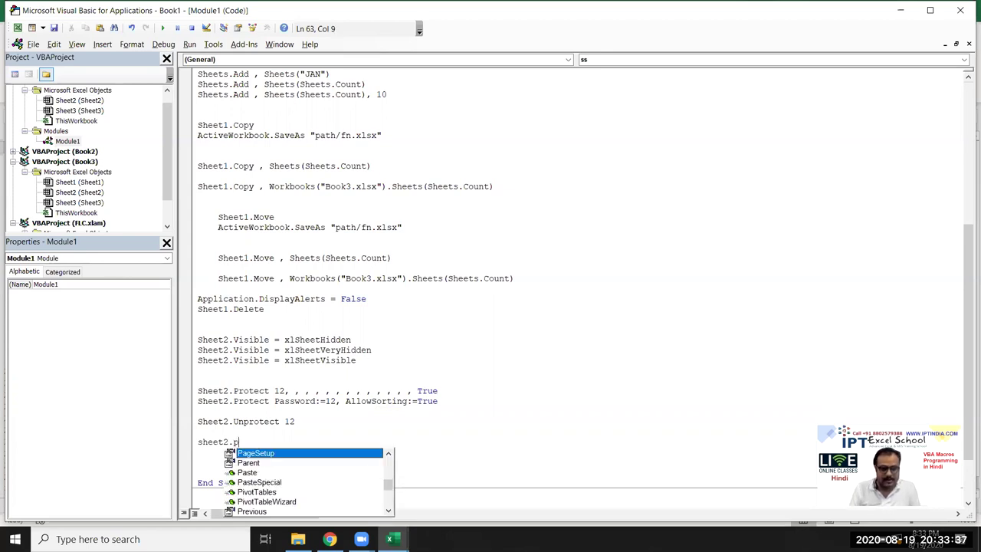
type("r")
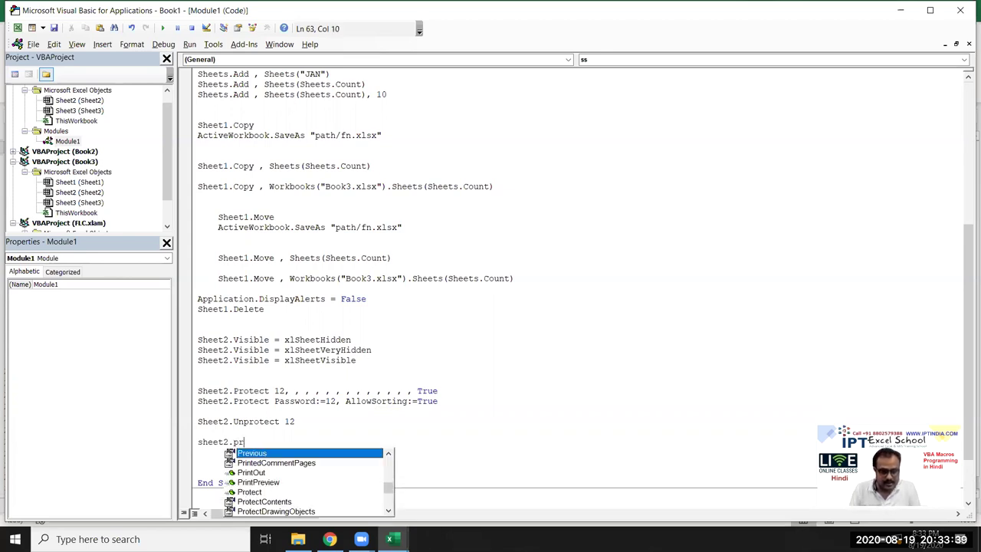
Insert a Sheet2.PrintPreview line and begin another sheet2.pr statement below it
key("Down")
key("Down")
key("Down")
key("Tab")
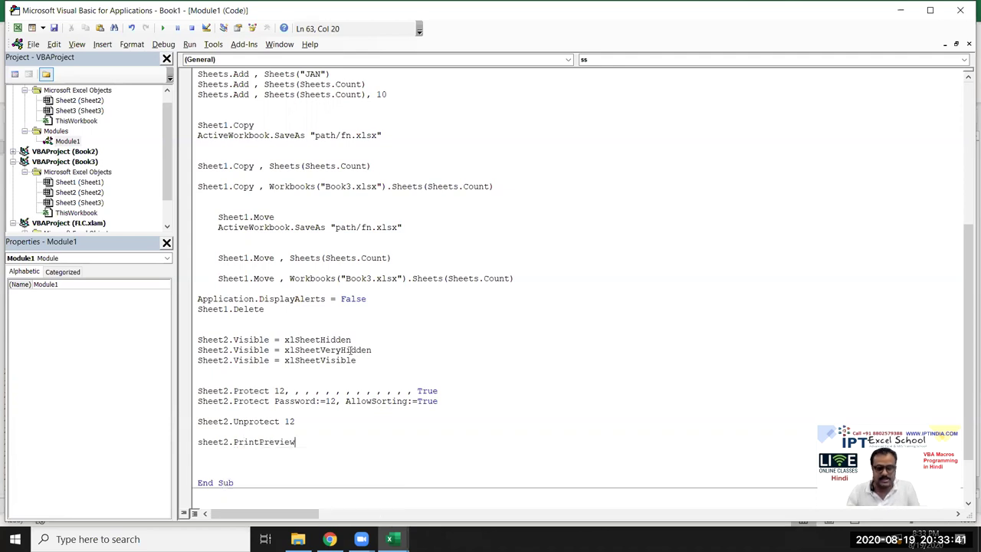
key("Return")
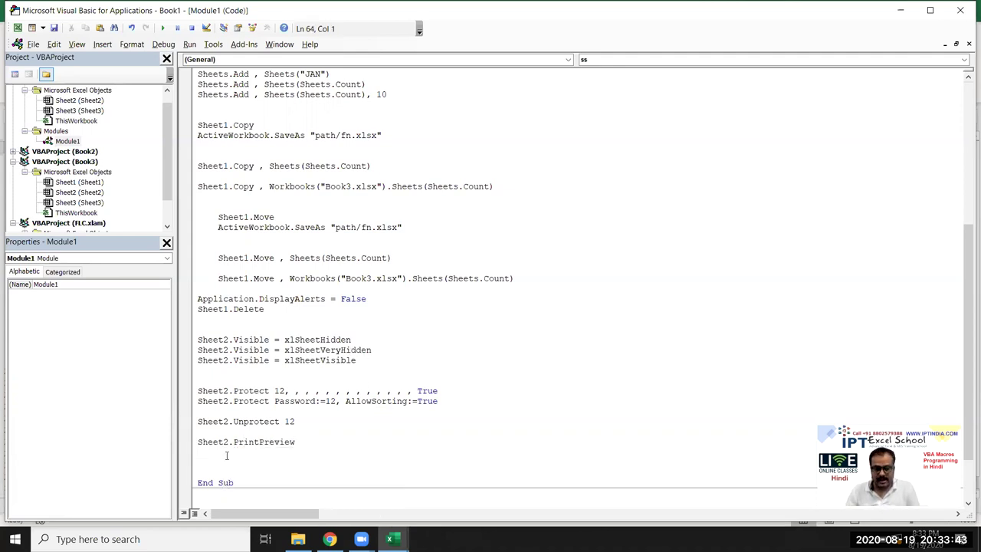
key("Return")
type("sheet")
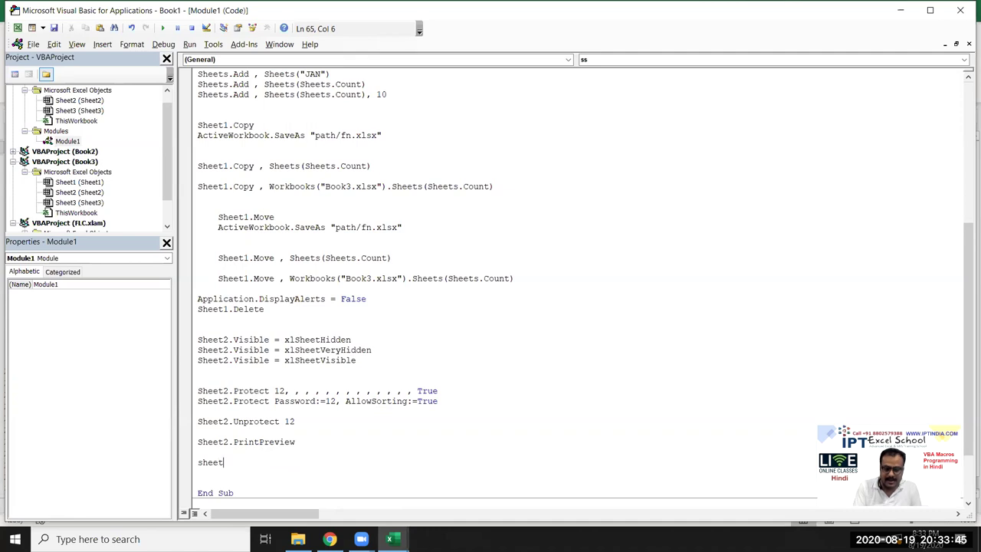
type("2.pr")
Write Sheet2.PrintOut with arguments 1, 10, 2 and False
key("Down")
key("Tab")
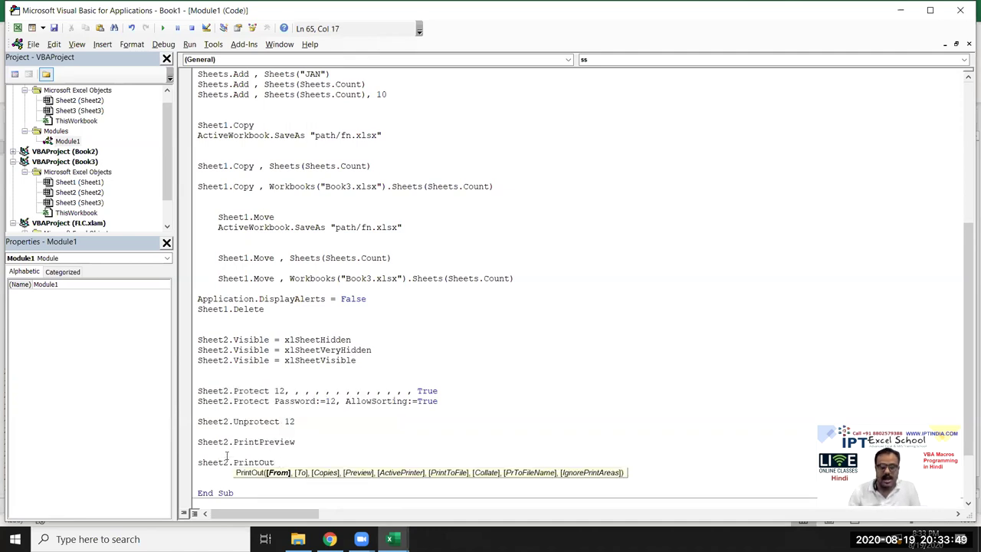
scroll(227, 475, "down", 3)
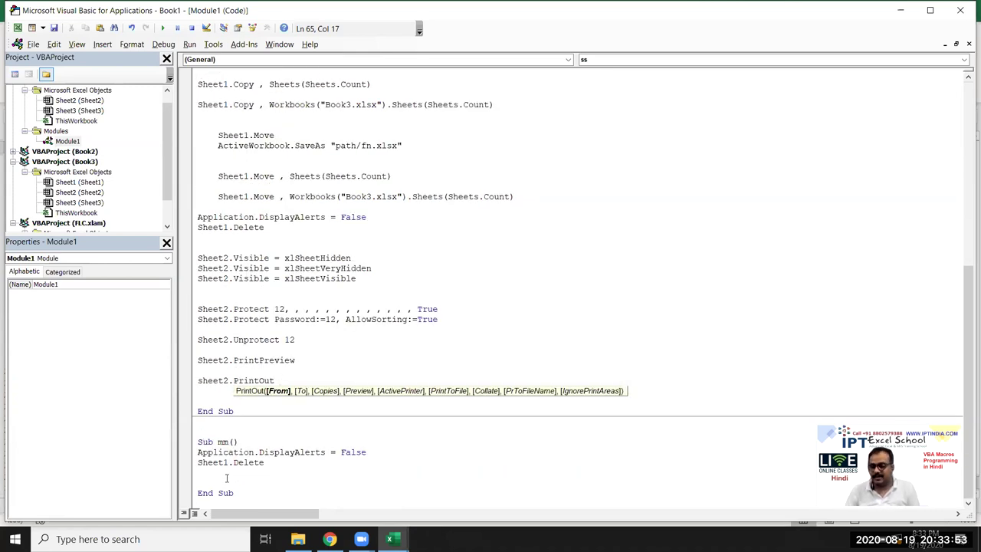
type("1,10")
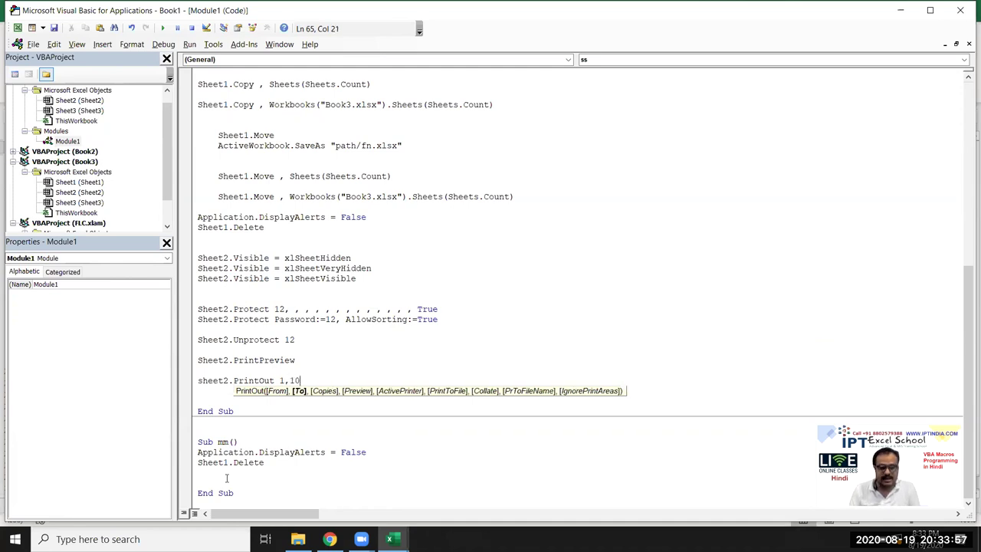
type(",2")
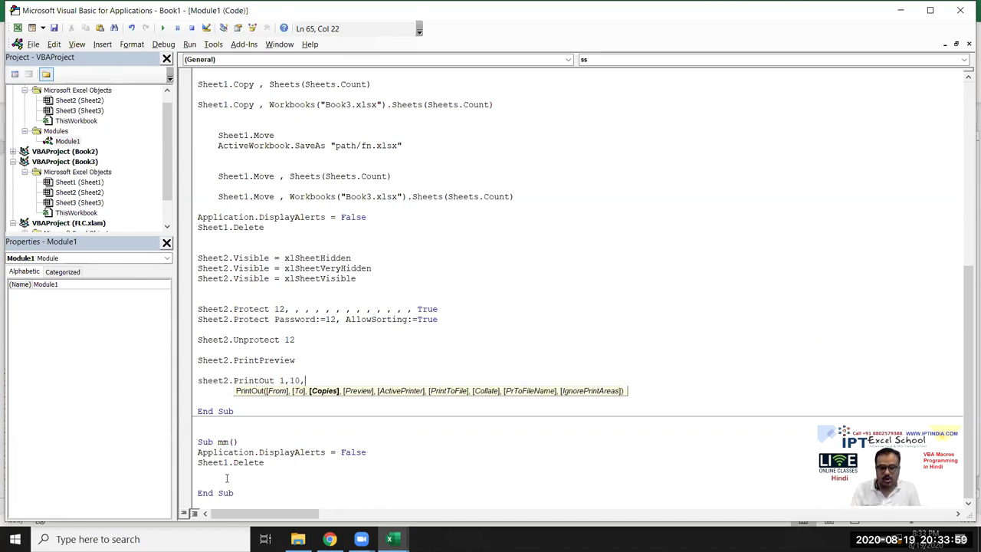
type(",")
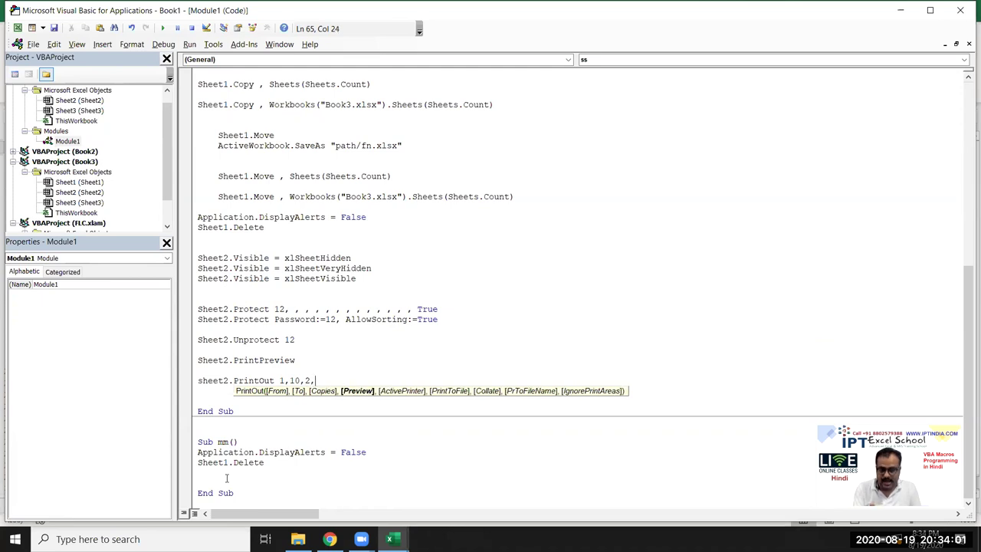
type("t")
key("BackSpace")
type("false")
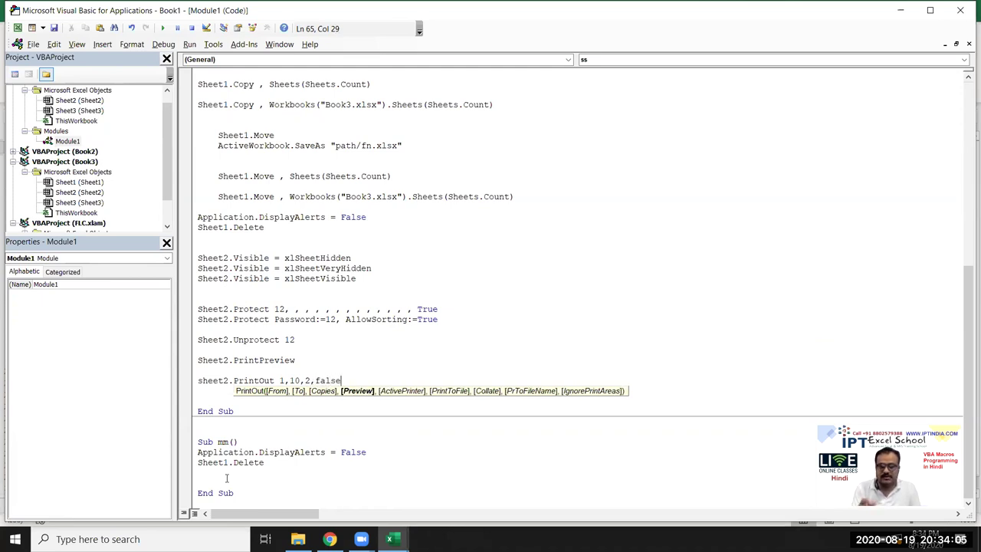
type(",")
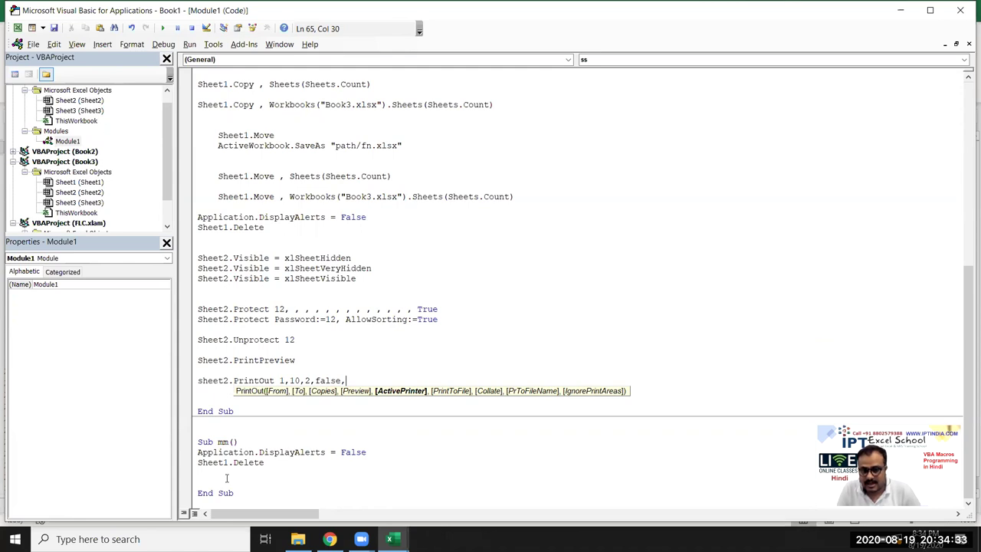
left_click(378, 368)
Dismiss the compile error, delete the trailing comma after False, and return to Excel
left_click(480, 321)
key("BackSpace")
left_click(392, 393)
key("alt+F11")
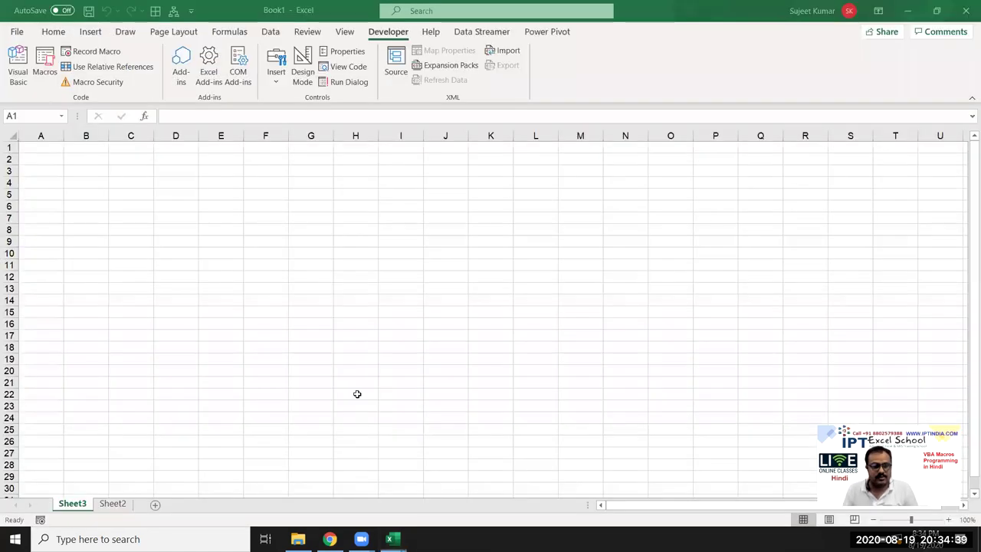
Fill the range C5:G17 with yellow and bring up the Print screen with Ctrl+P
left_click(138, 198)
left_click_drag(142, 205, 326, 335)
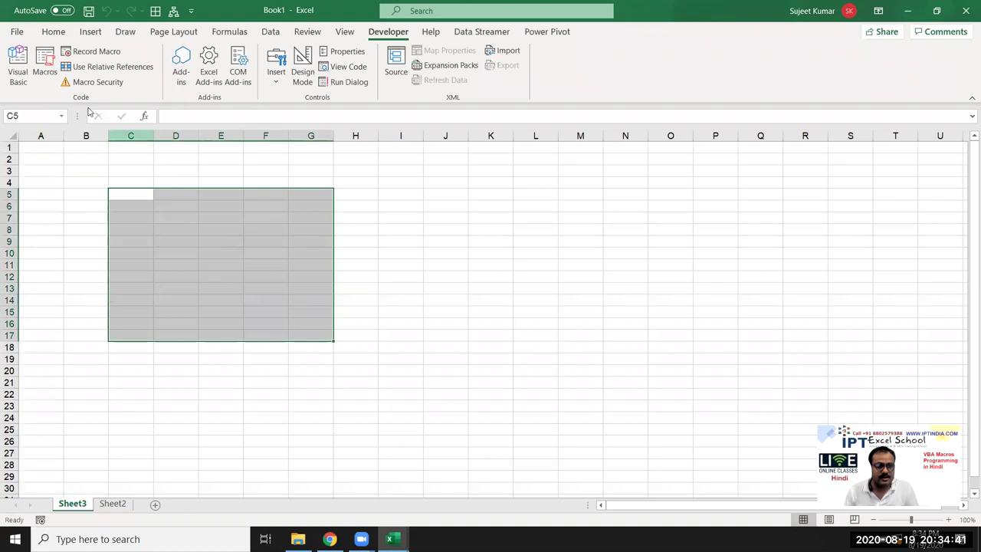
left_click(53, 32)
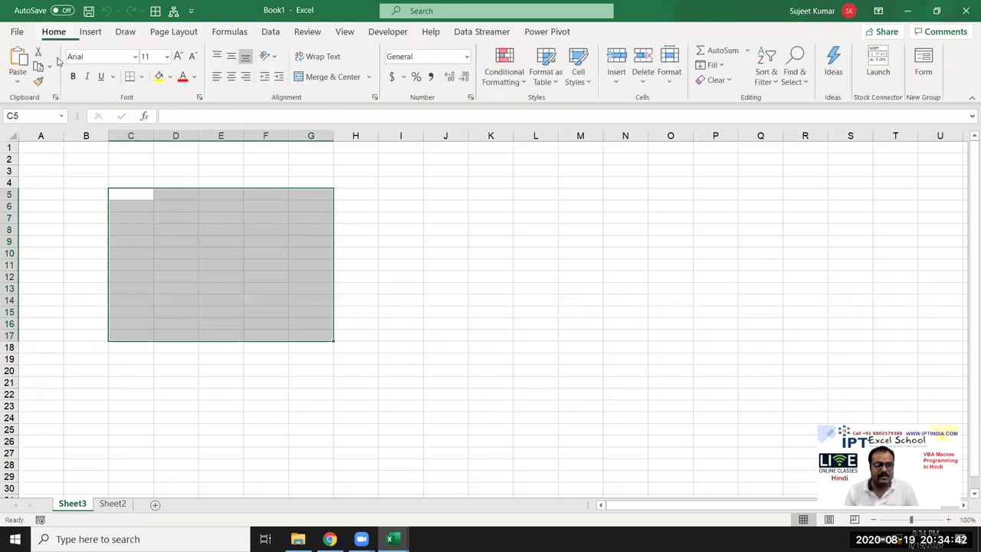
left_click(159, 77)
left_click(73, 194)
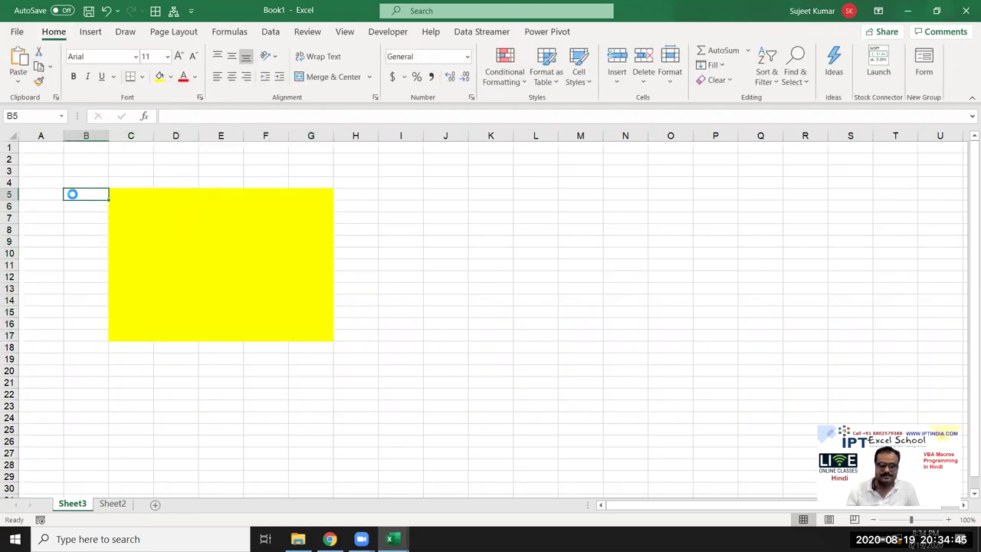
key("ctrl+p")
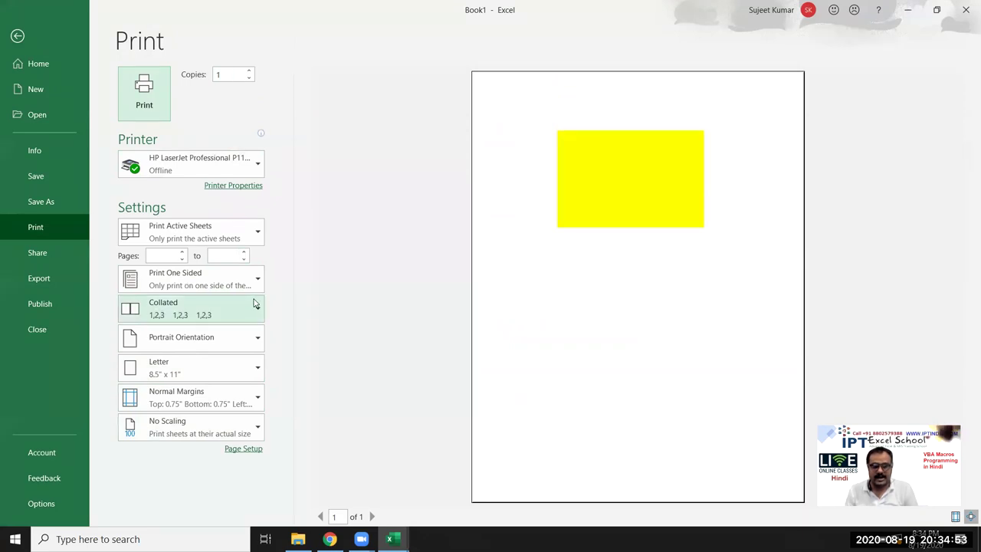
Inspect the Print Active Sheets and printer lists without changes, then exit the print preview
left_click(251, 235)
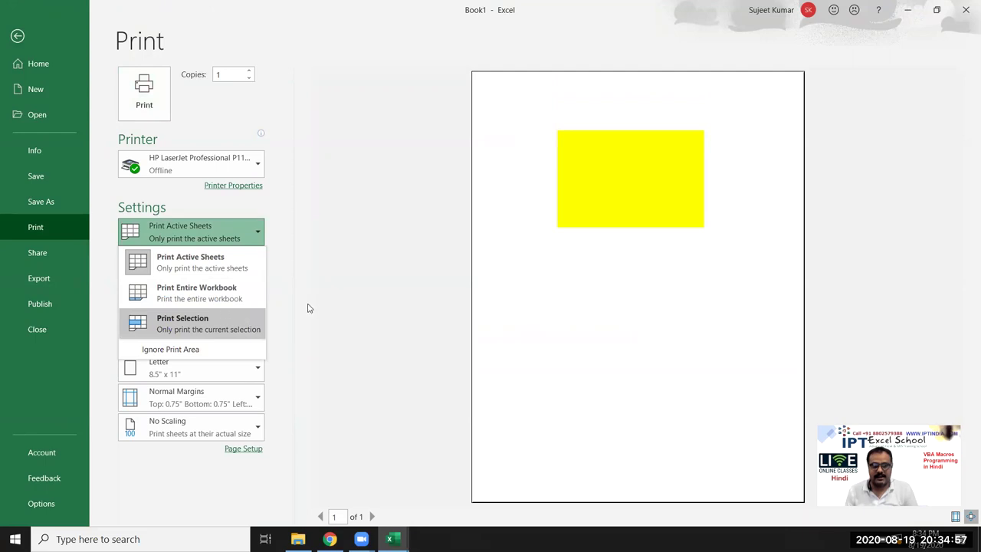
left_click(335, 287)
left_click(259, 167)
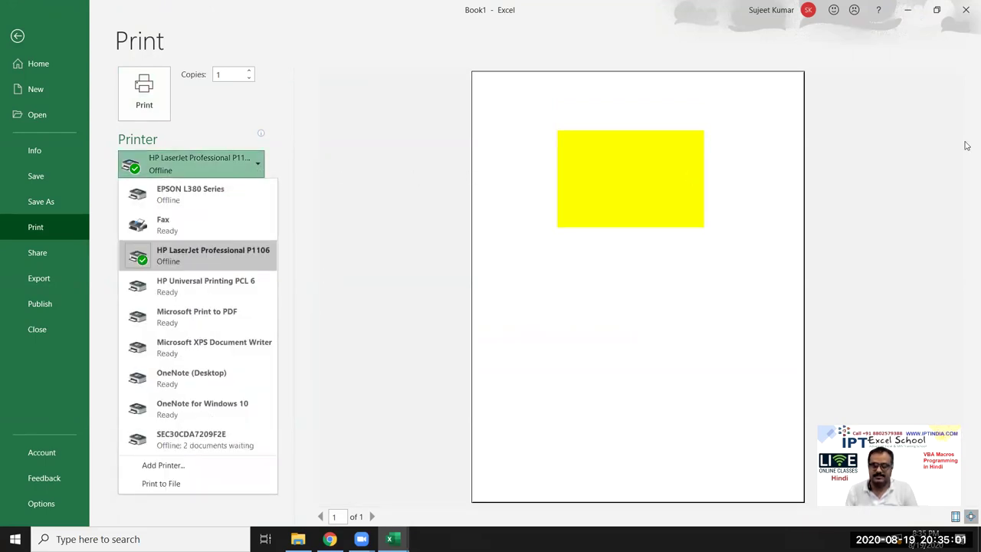
left_click(967, 18)
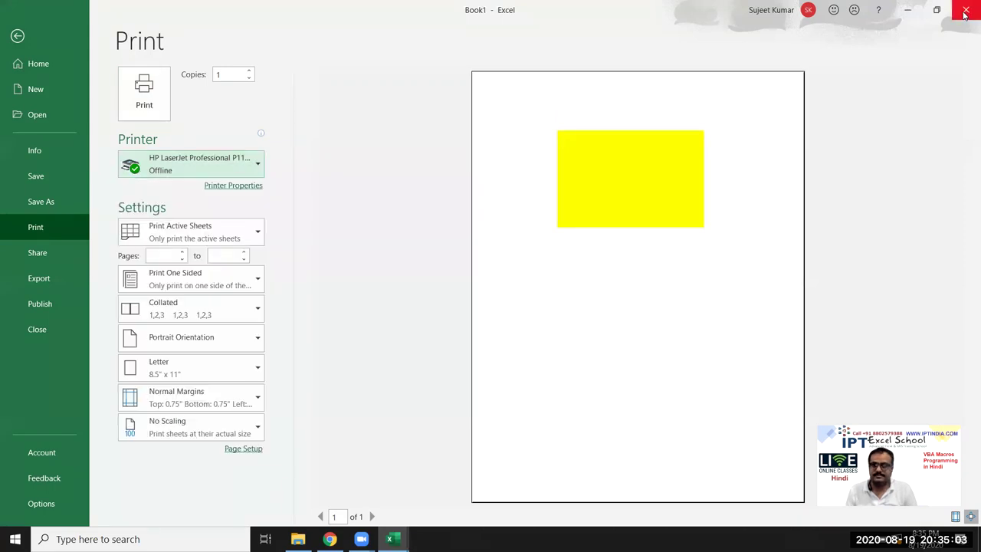
key("Escape")
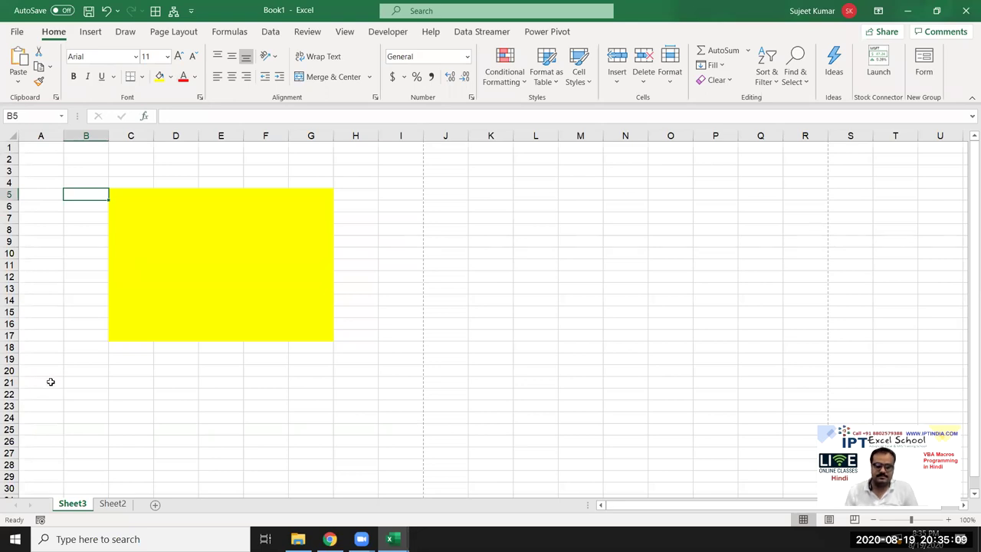
Walk through the Sheets.Add, Sheet1.Copy and ActiveWorkbook.SaveAs statements in Module1
key("alt+F11")
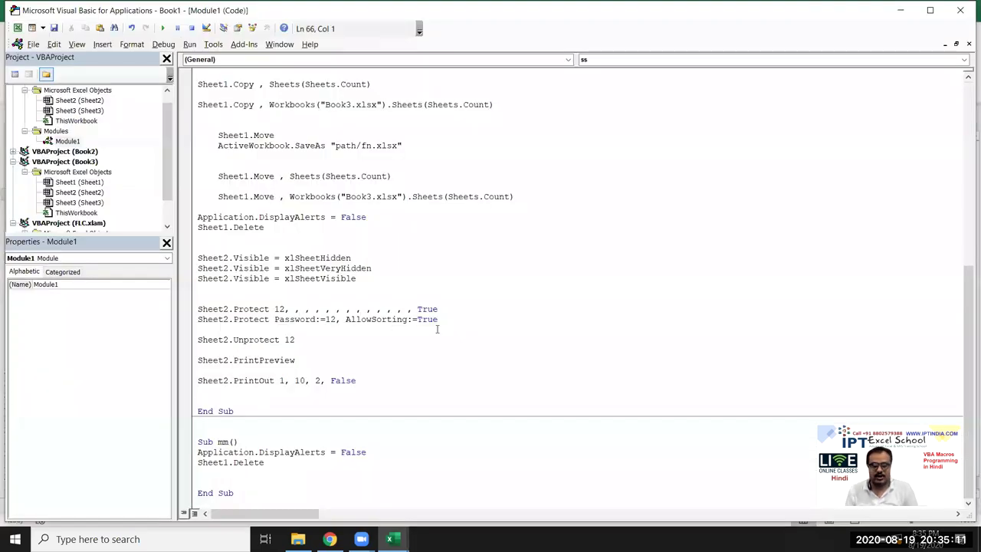
scroll(436, 330, "up", 6)
scroll(434, 330, "up", 2)
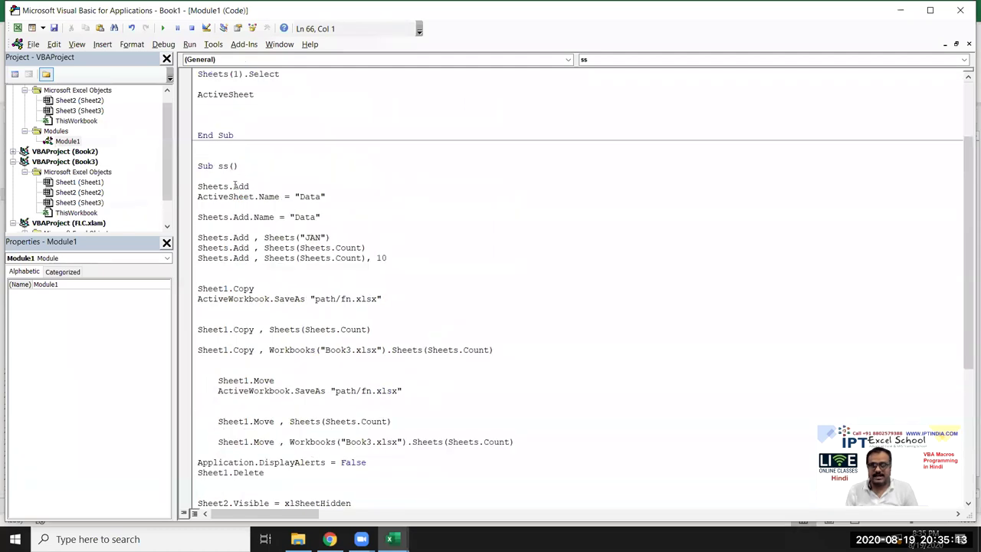
left_click_drag(233, 186, 255, 196)
left_click(286, 205)
scroll(272, 219, "down", 1)
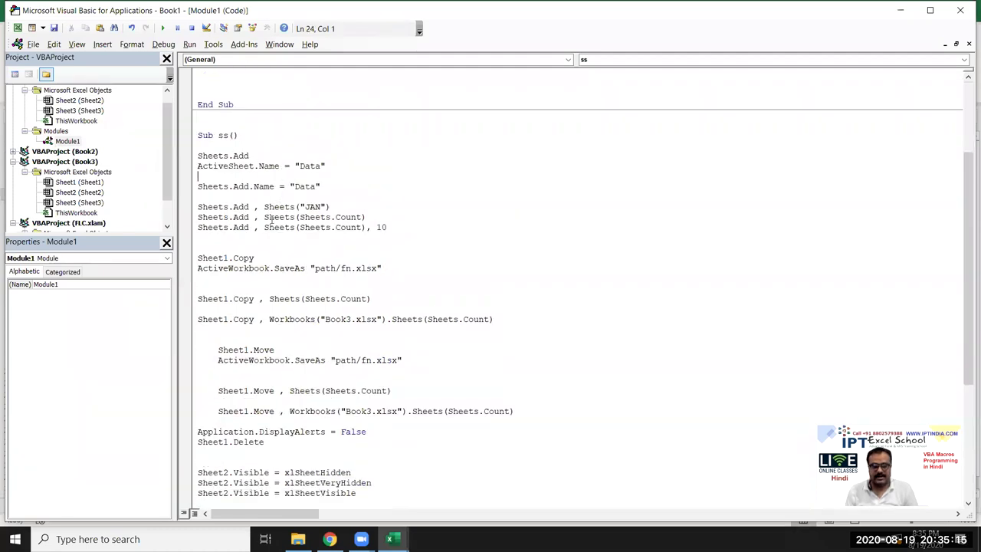
scroll(246, 244, "down", 1)
left_click_drag(198, 226, 239, 227)
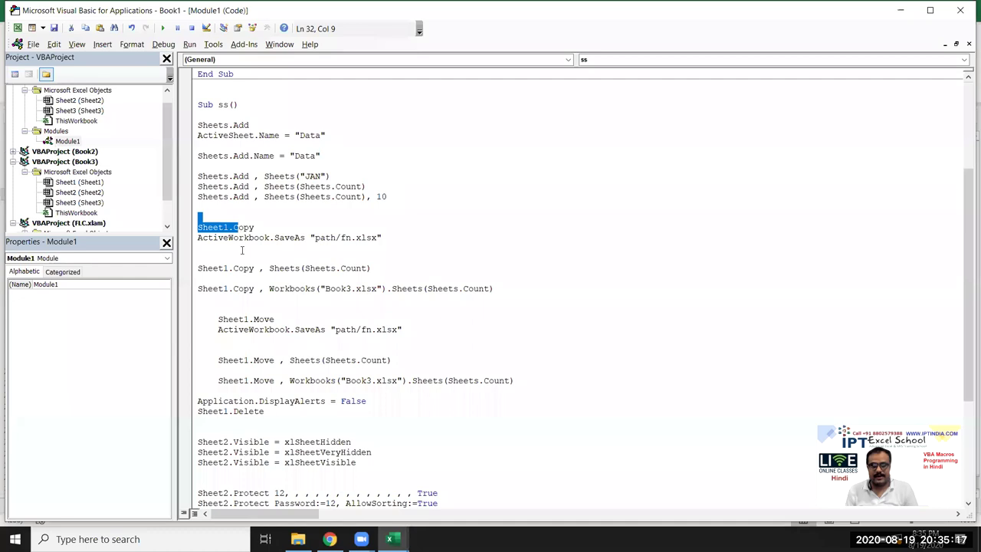
left_click_drag(244, 268, 373, 268)
left_click(258, 330)
Go over the Sheet2 Visible, Protect, Unprotect and PrintOut statements, ending above End Sub
mouse_move(259, 329)
left_mouse_down()
mouse_move(273, 330)
mouse_move(199, 360)
left_mouse_up()
scroll(274, 331, "down", 1)
scroll(274, 331, "down", 1)
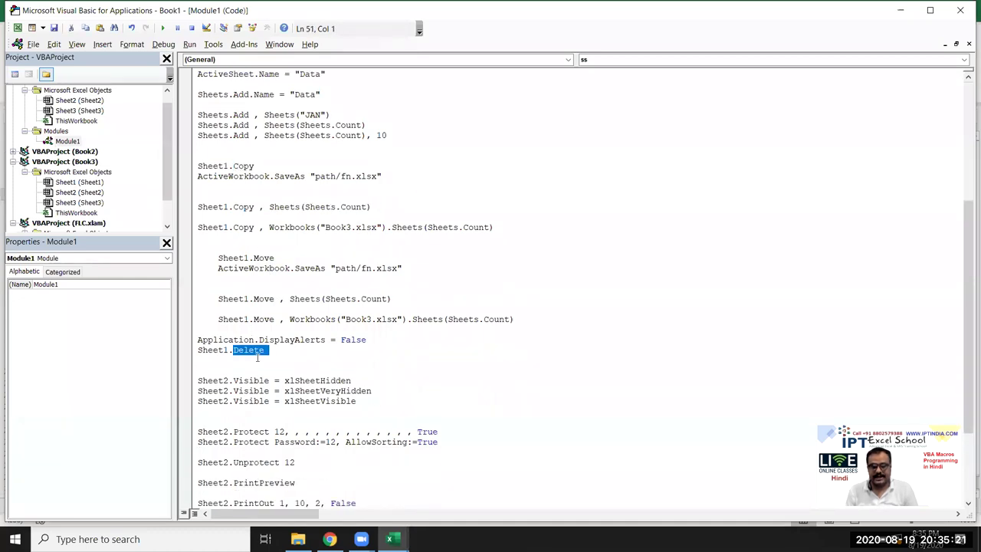
scroll(228, 325, "down", 4)
left_click_drag(234, 258, 268, 268)
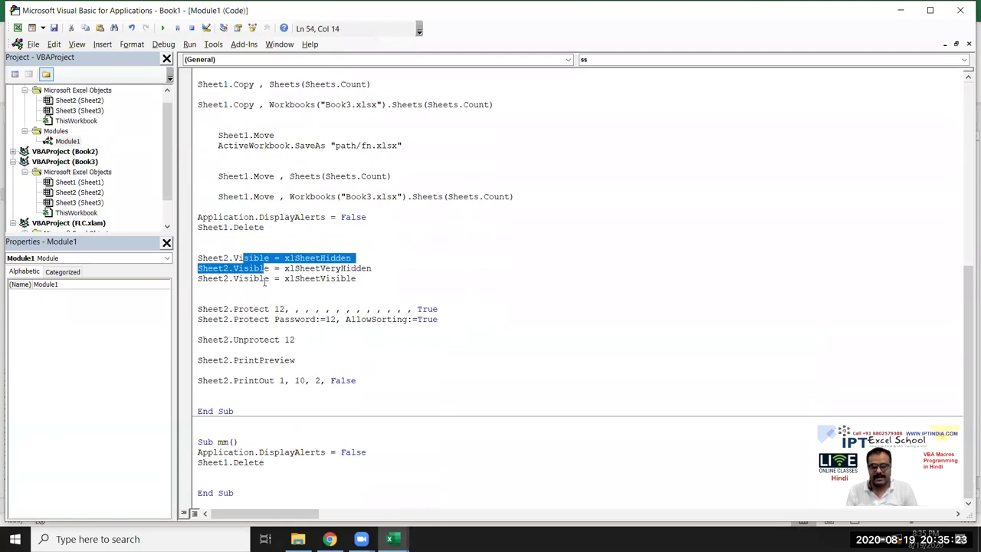
mouse_move(235, 309)
left_mouse_down()
mouse_move(258, 321)
mouse_move(258, 340)
left_mouse_up()
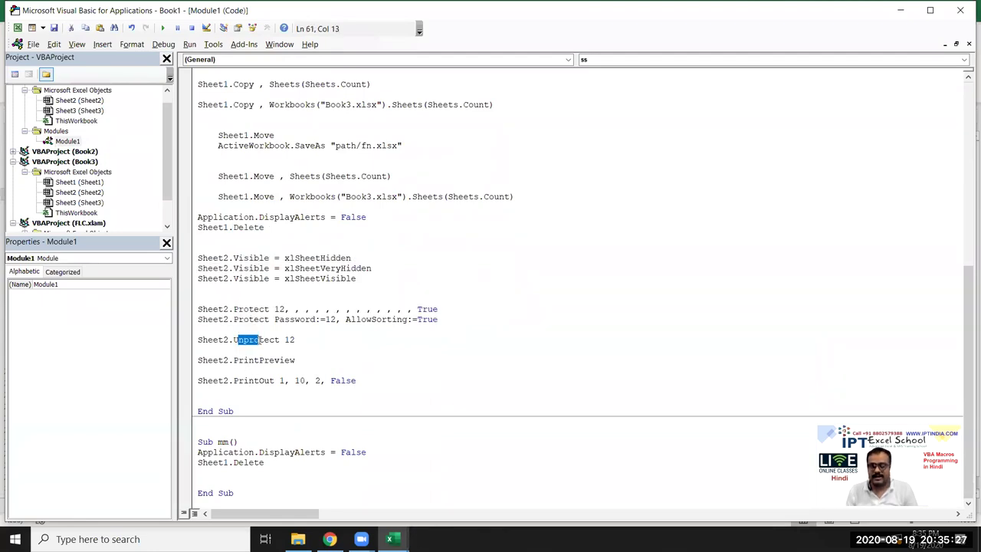
left_click(253, 360)
left_click_drag(244, 380, 259, 381)
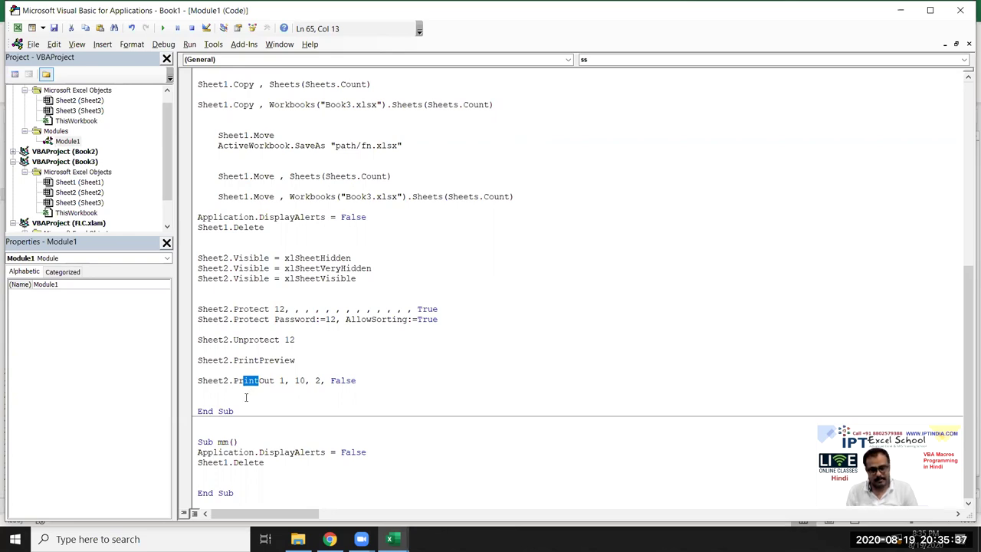
left_click(232, 398)
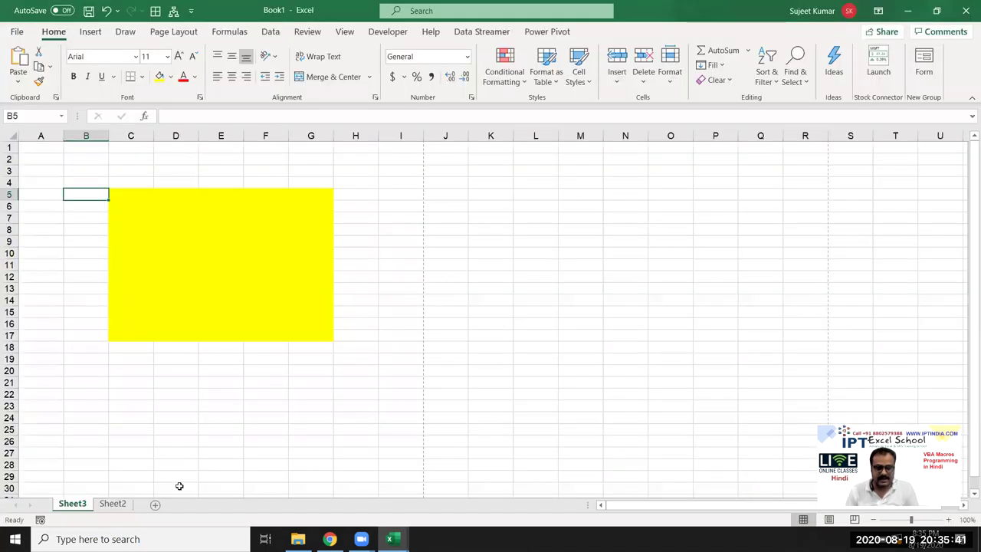
Colour the Sheet3 tab red in Excel, then return to the VBA Editor
key("alt+F11")
right_click(76, 507)
mouse_move(117, 436)
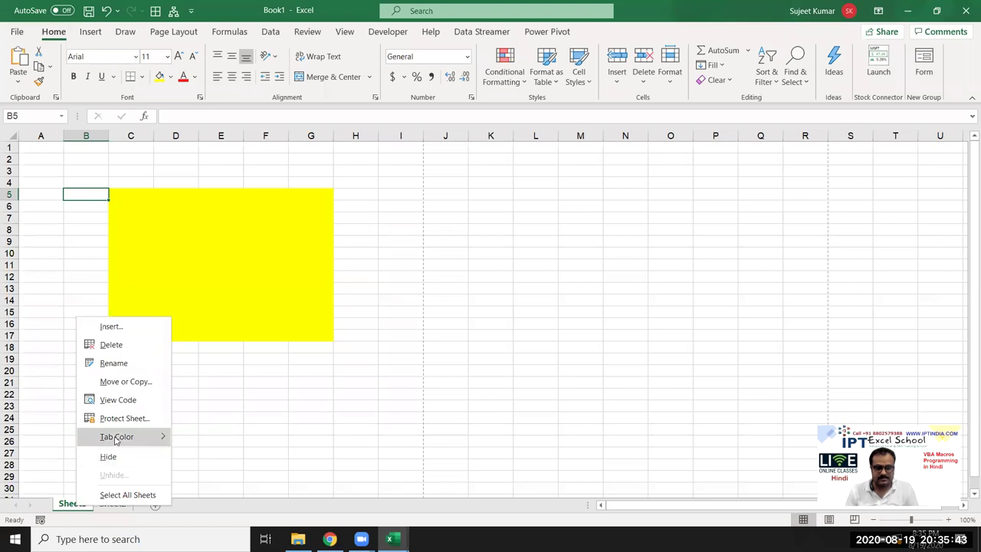
left_click(187, 474)
left_click(185, 441)
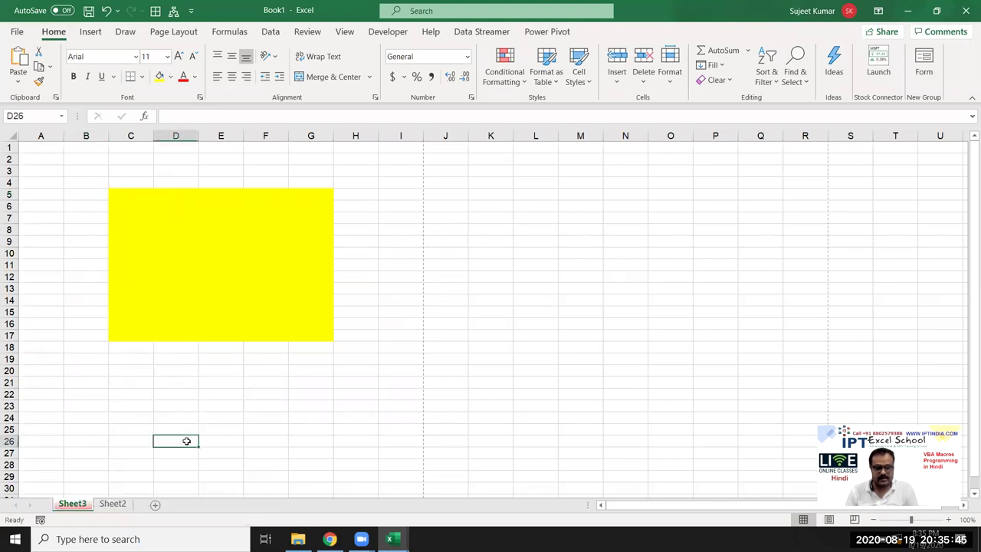
key("alt+F11")
Write sheet2.Tab.Color=vbred on a new line below the Sheet2.PrintOut statement
key("Return")
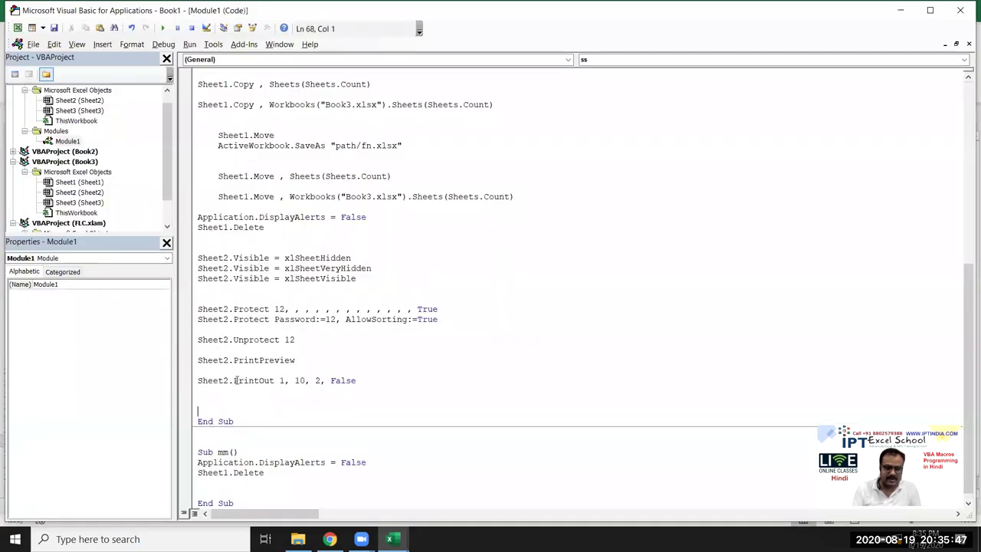
type("sheet2.Tab")
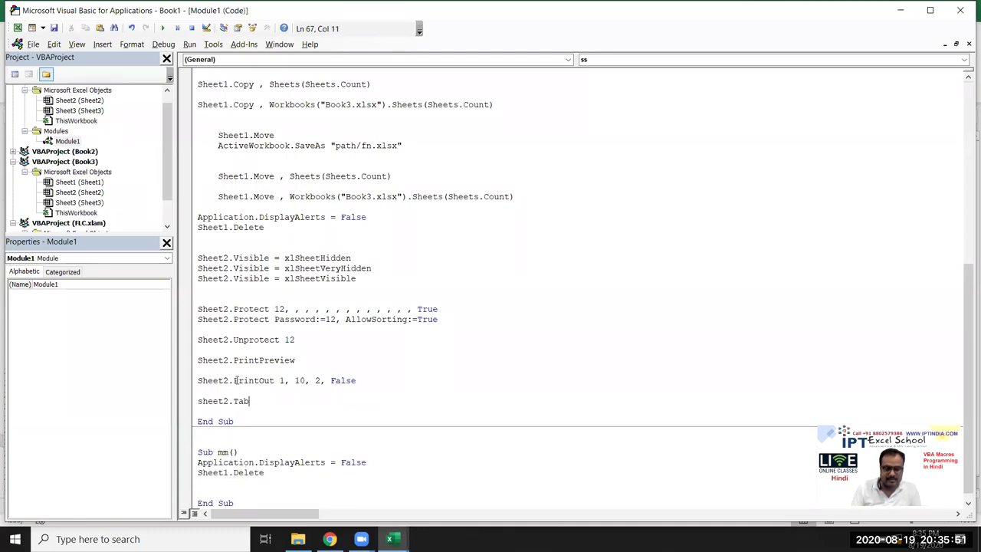
type(".Color=vbred")
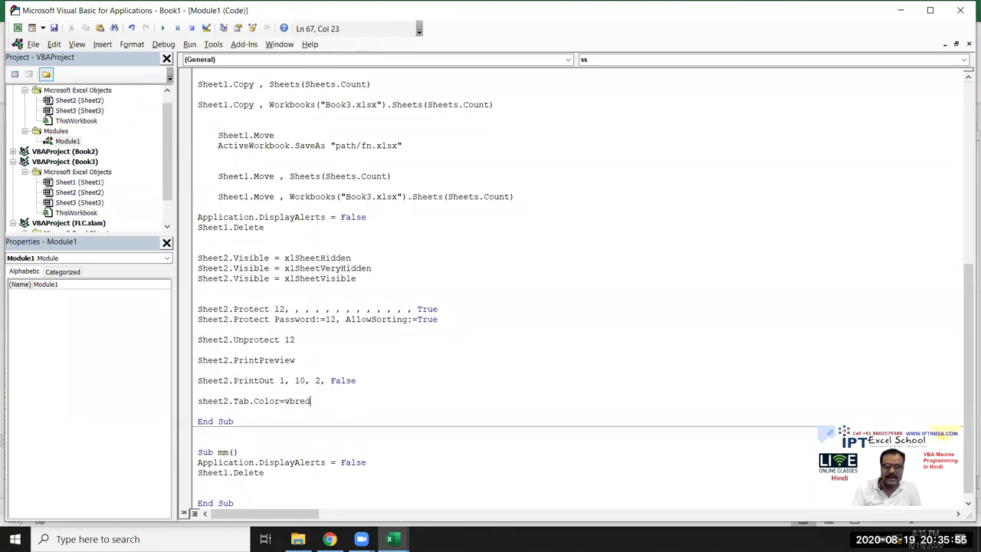
key("Return")
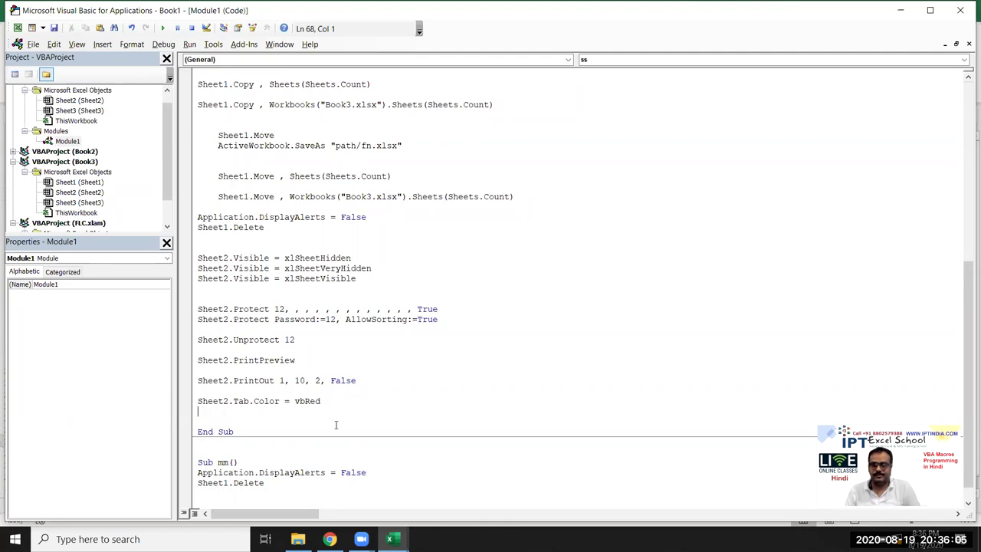
scroll(336, 424, "up", 1)
scroll(334, 422, "up", 5)
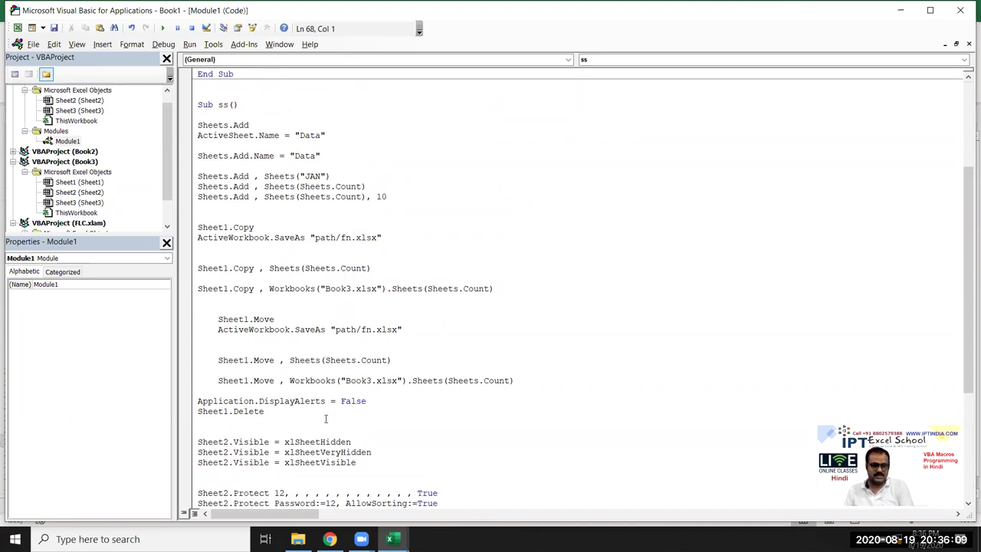
left_click_drag(201, 125, 330, 136)
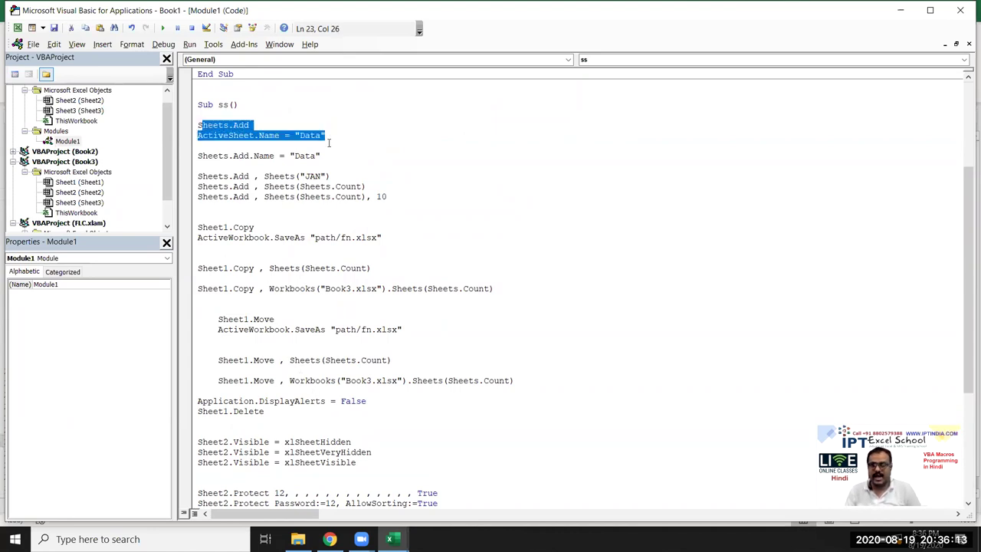
scroll(329, 142, "down", 5)
scroll(307, 307, "down", 2)
left_click_drag(265, 464, 185, 455)
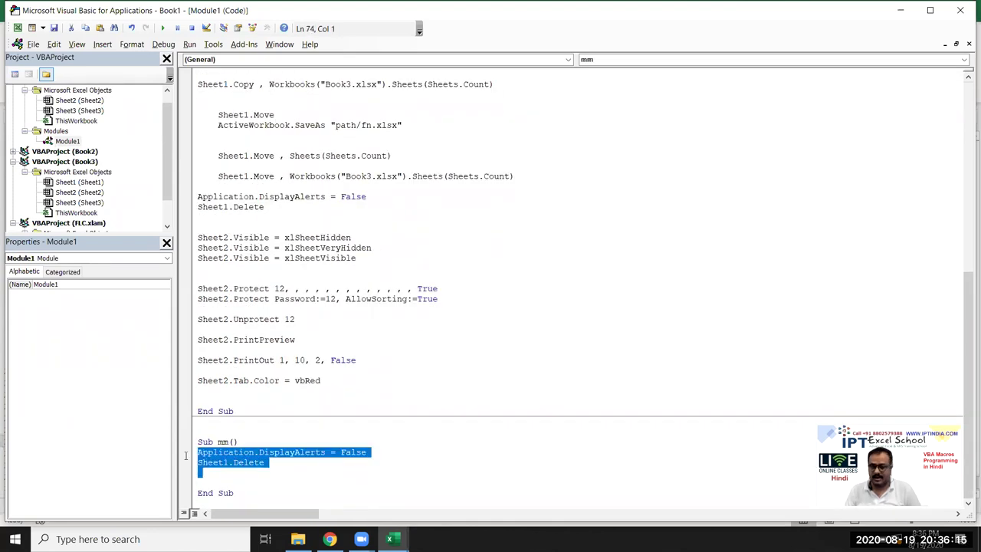
scroll(222, 385, "up", 4)
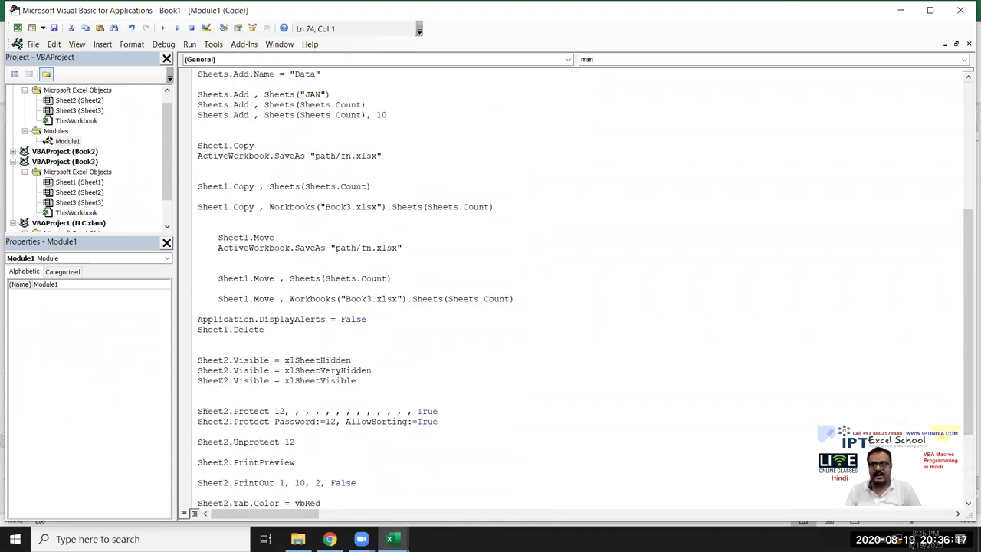
scroll(221, 381, "up", 2)
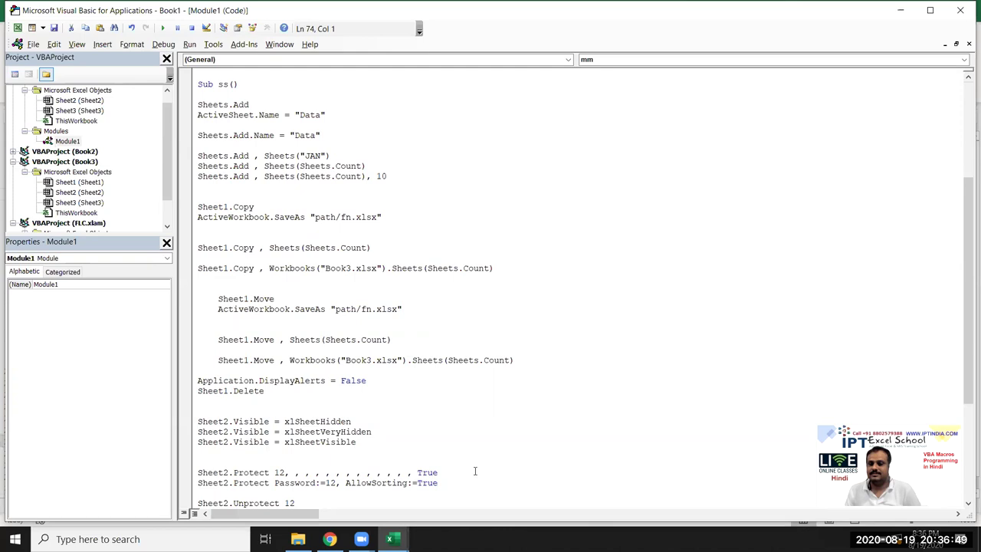
scroll(261, 292, "up", 5)
scroll(261, 289, "up", 1)
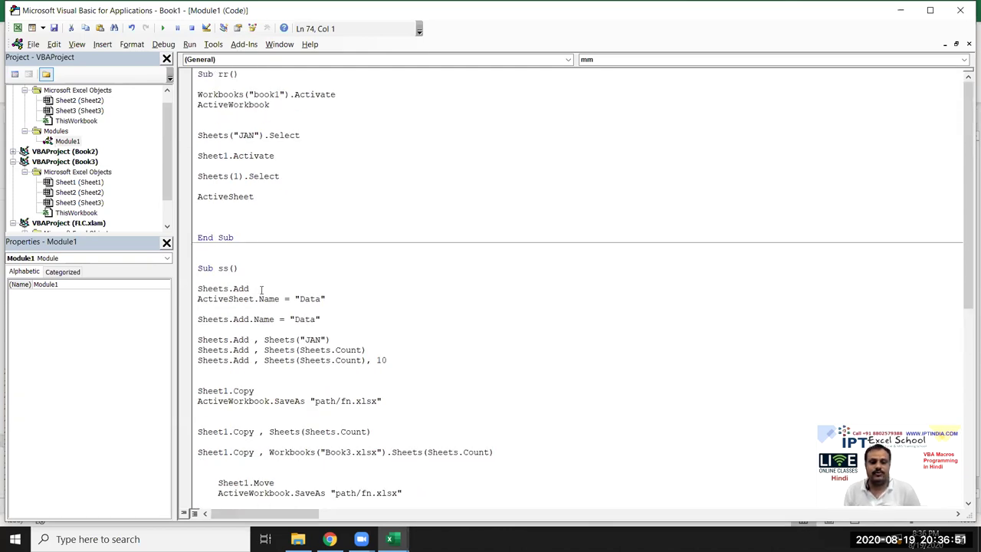